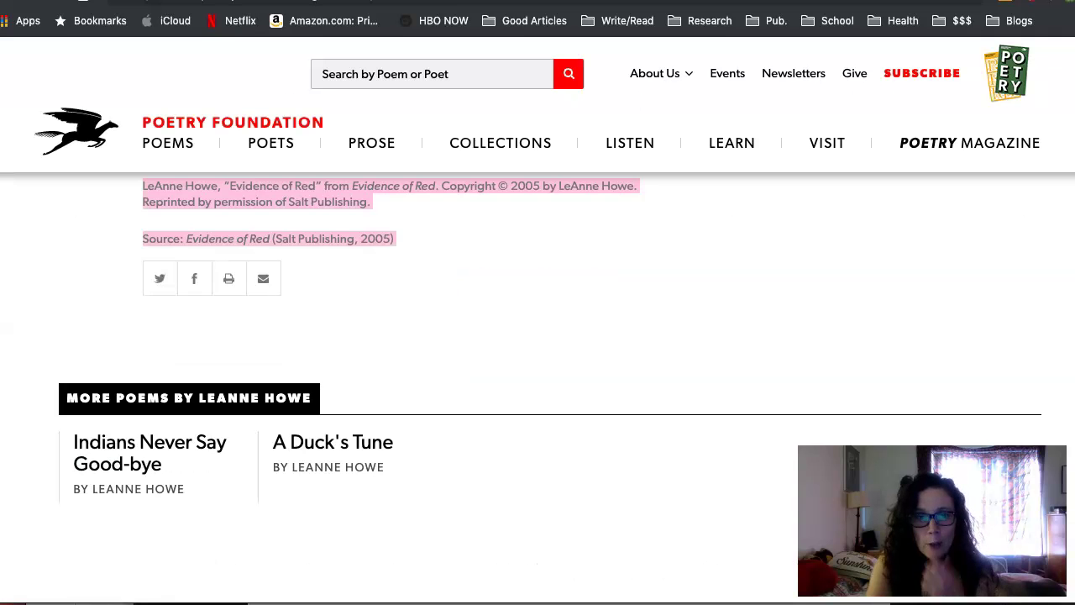
# Step: Return to the start of the poem "Evidence of Red" on the Poetry Foundation page and clear the text selection
pyautogui.scroll(10, 553, 226)
pyautogui.scroll(3, 551, 239)
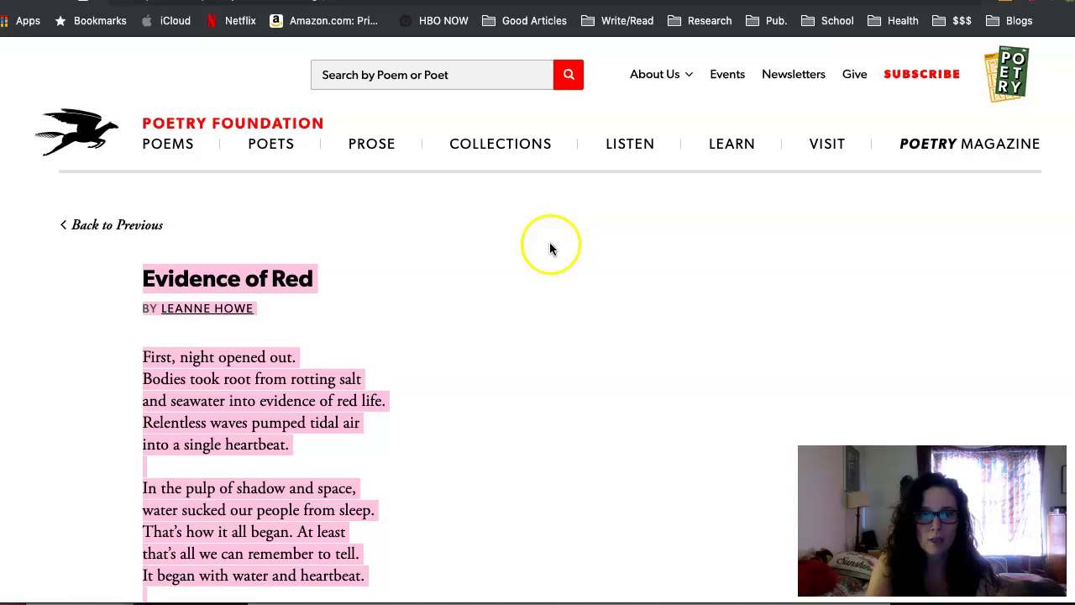
pyautogui.click(539, 267)
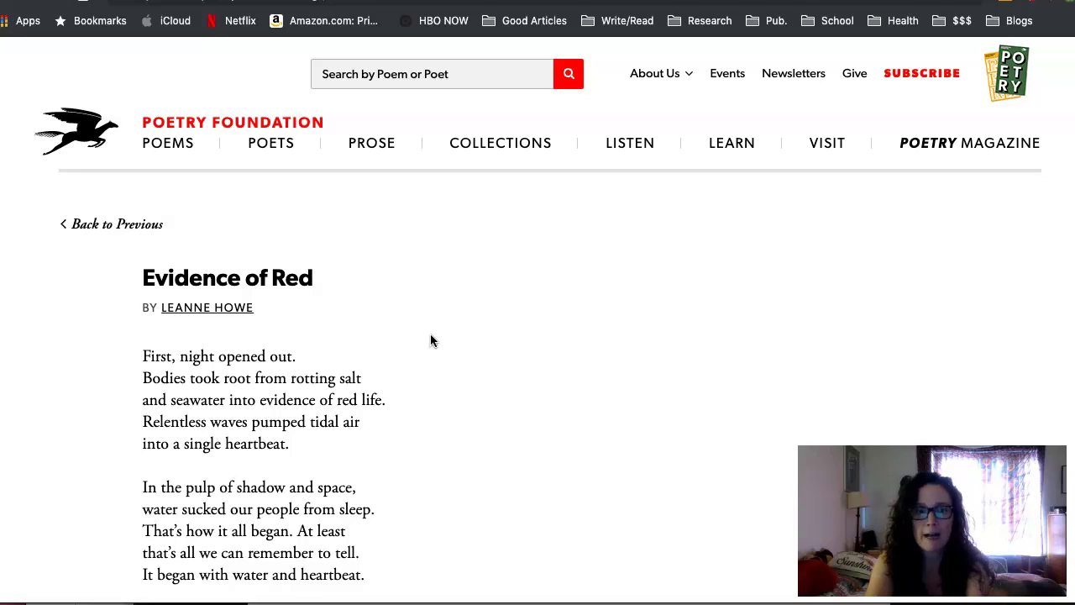
pyautogui.scroll(-2, 430, 338)
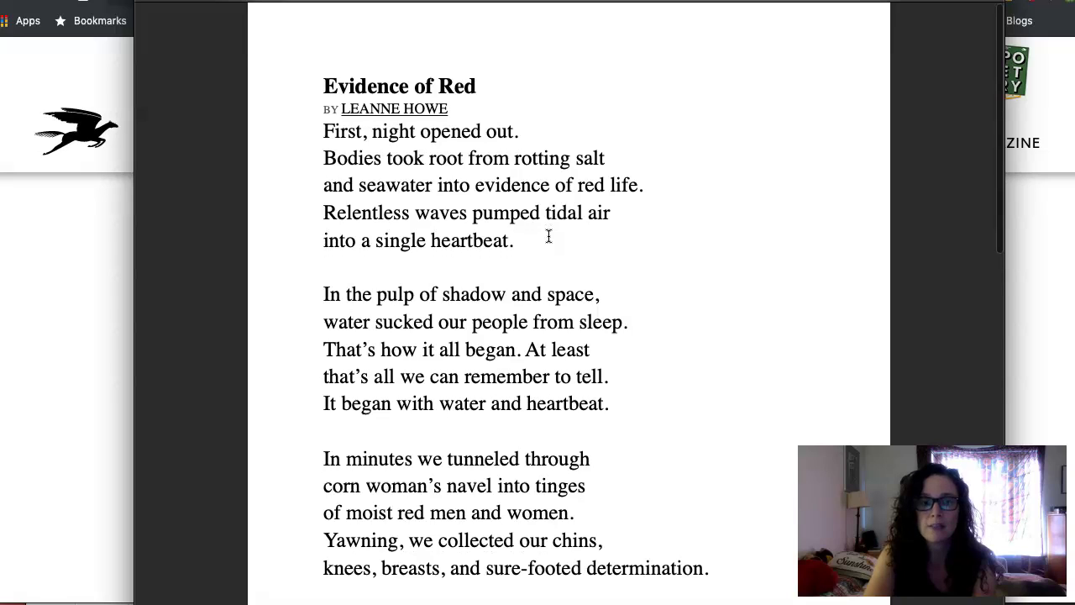
# Step: Switch to the Pages document and read the copied poem "Evidence of Red" from the first stanza through to the source note
pyautogui.scroll(-1, 549, 236)
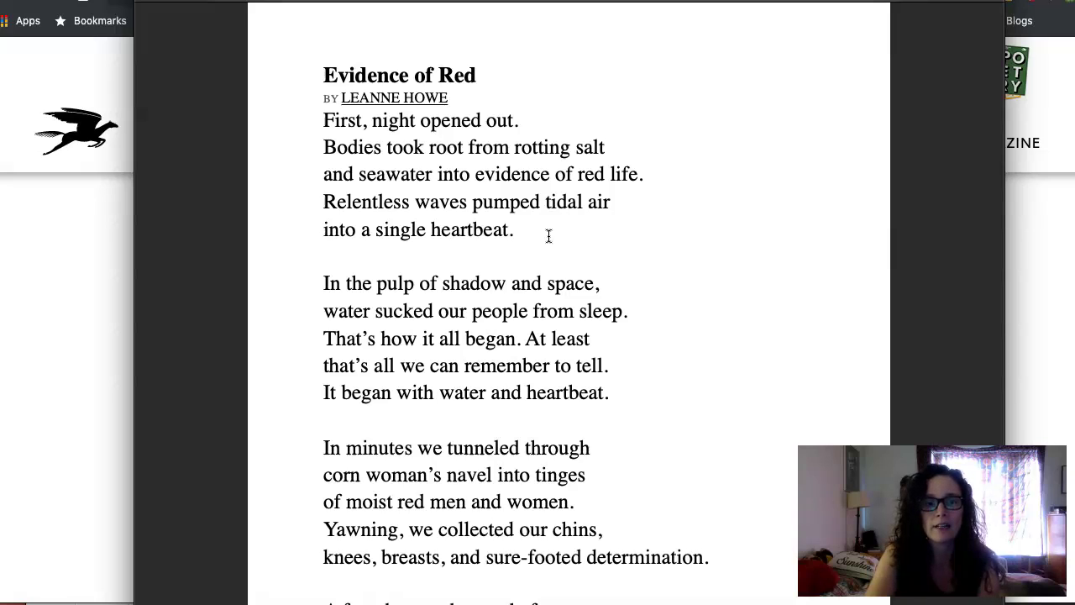
pyautogui.scroll(-3, 548, 236)
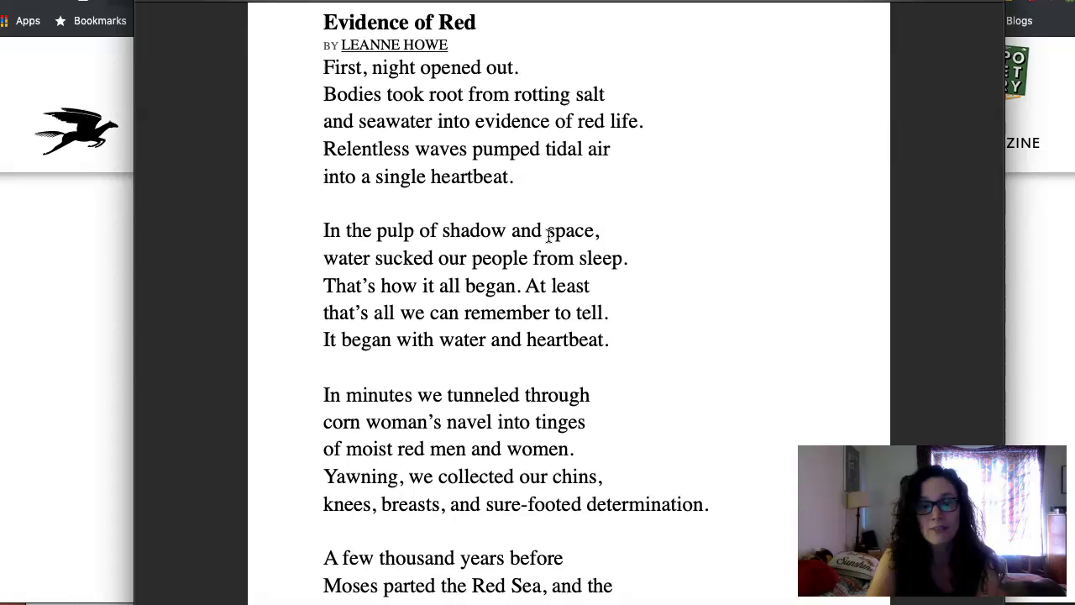
pyautogui.scroll(-2, 549, 235)
pyautogui.scroll(-2, 548, 238)
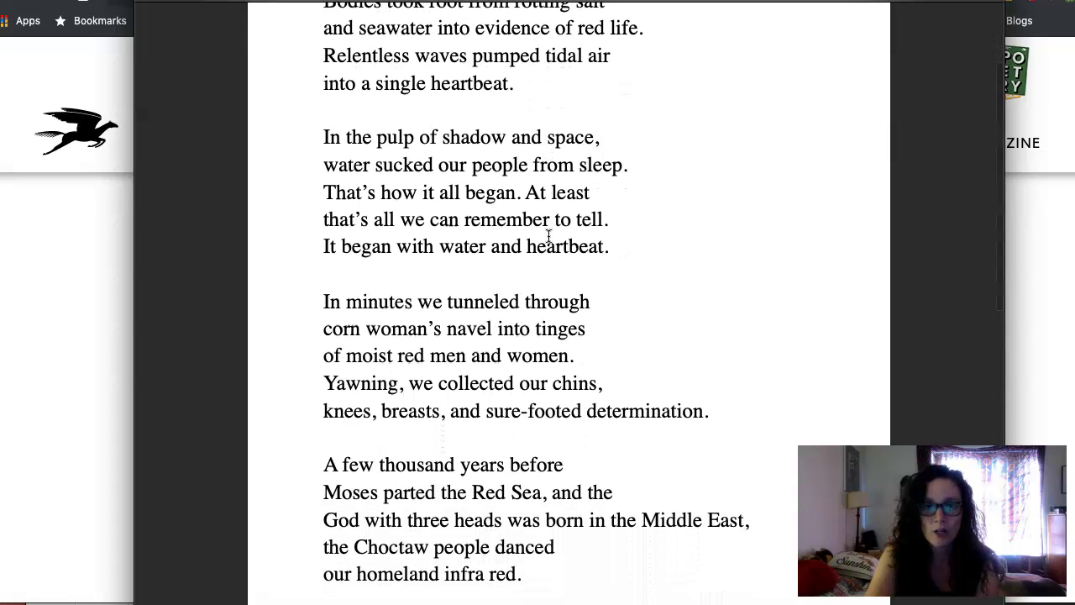
pyautogui.scroll(-4, 549, 235)
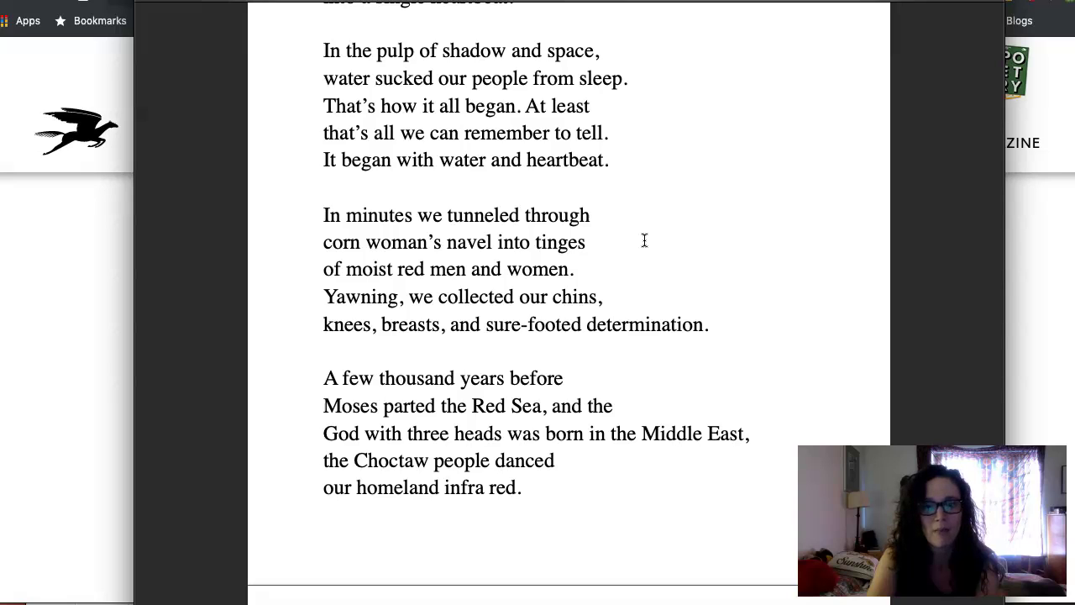
pyautogui.scroll(-2, 644, 241)
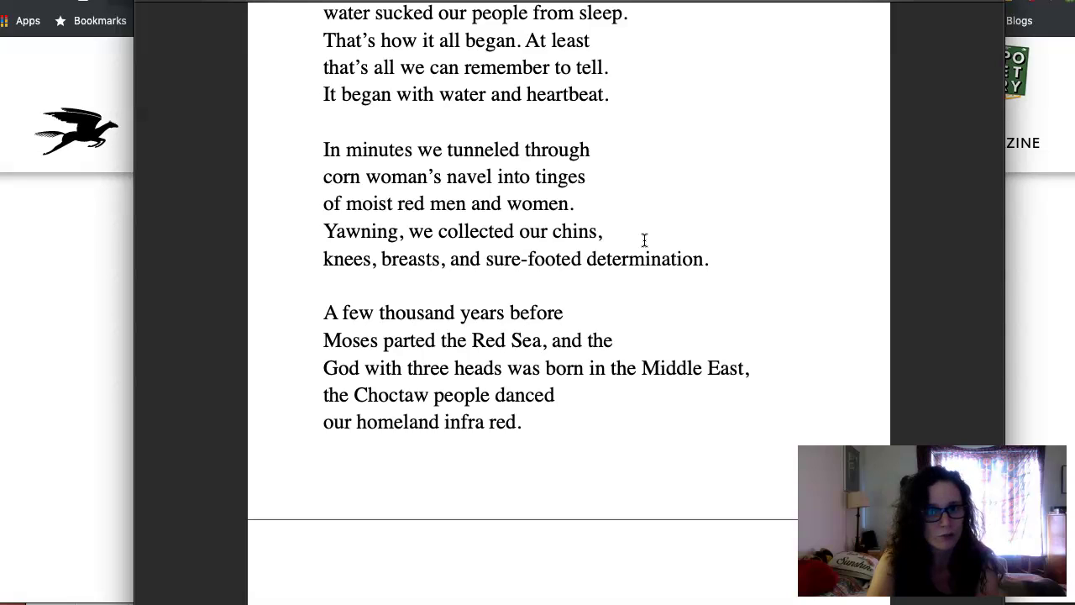
pyautogui.scroll(-1, 644, 241)
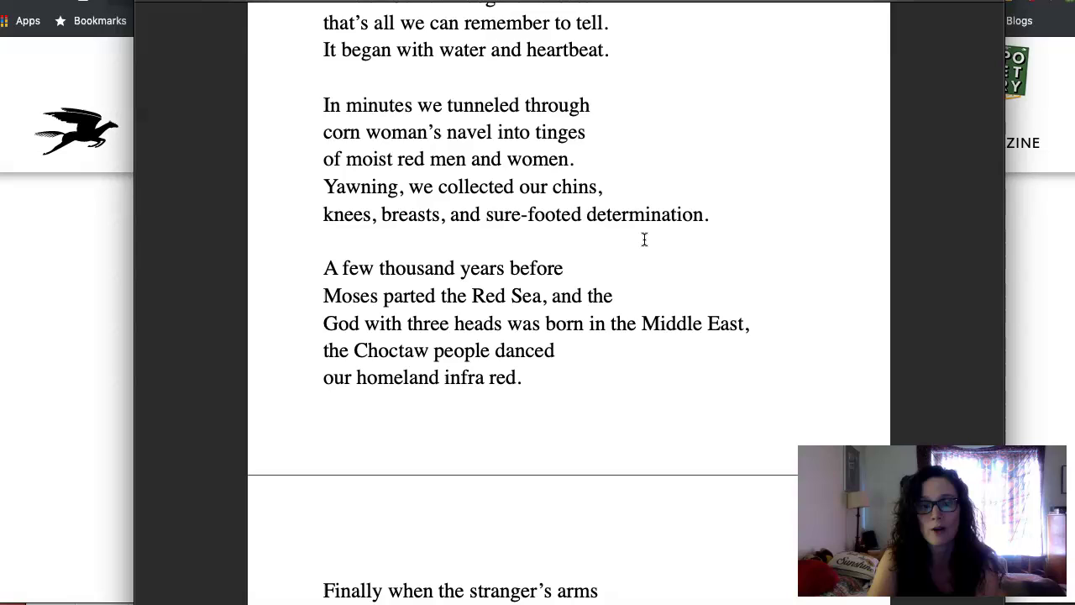
pyautogui.scroll(-2, 644, 240)
pyautogui.scroll(-3, 645, 240)
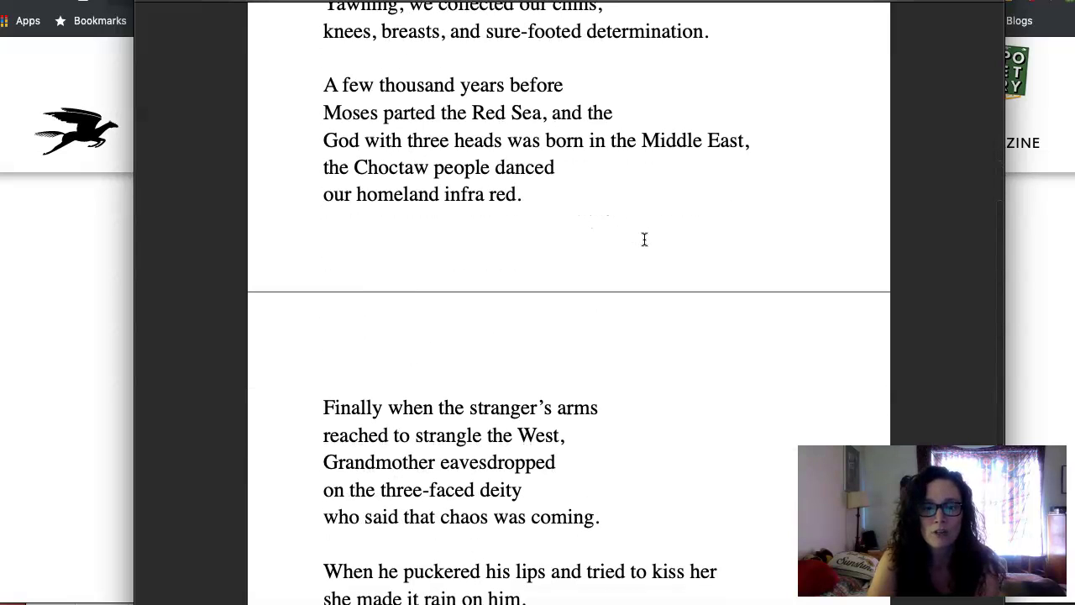
pyautogui.scroll(-1, 644, 240)
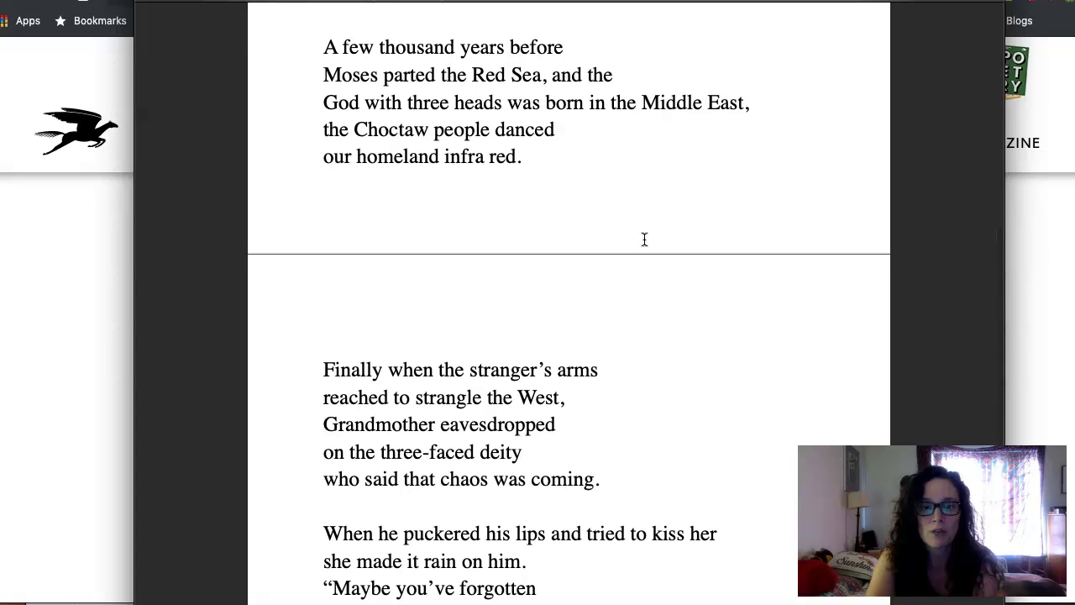
pyautogui.scroll(-1, 644, 241)
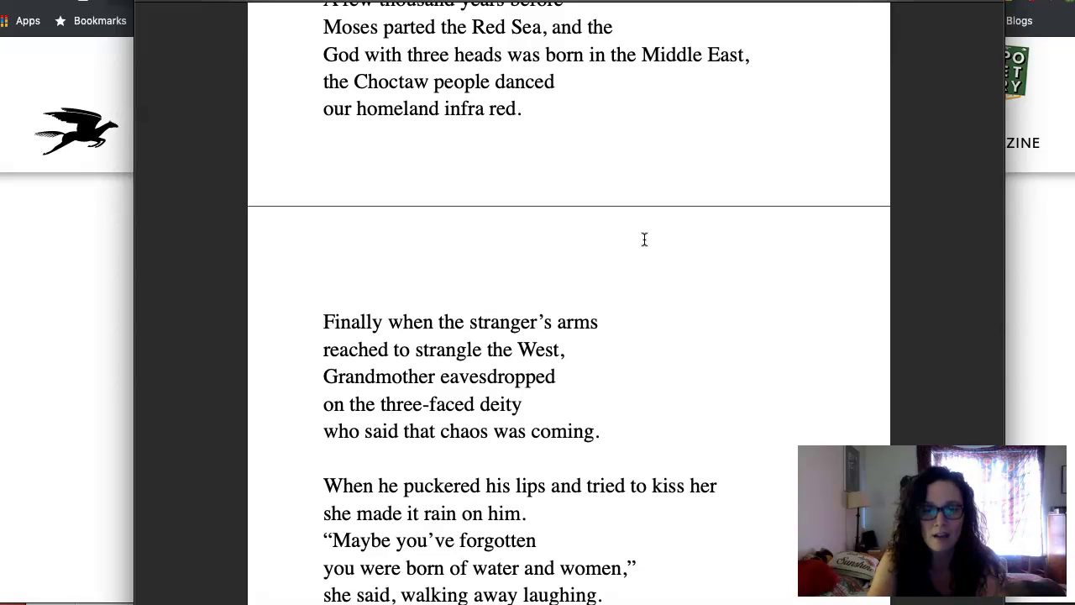
pyautogui.scroll(-2, 644, 241)
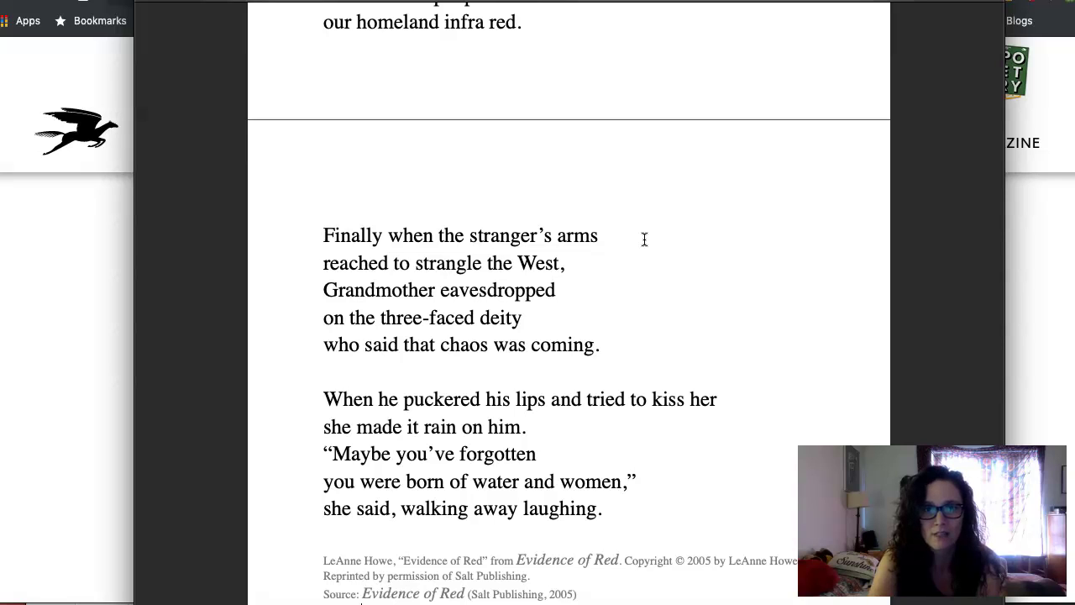
pyautogui.scroll(10, 644, 239)
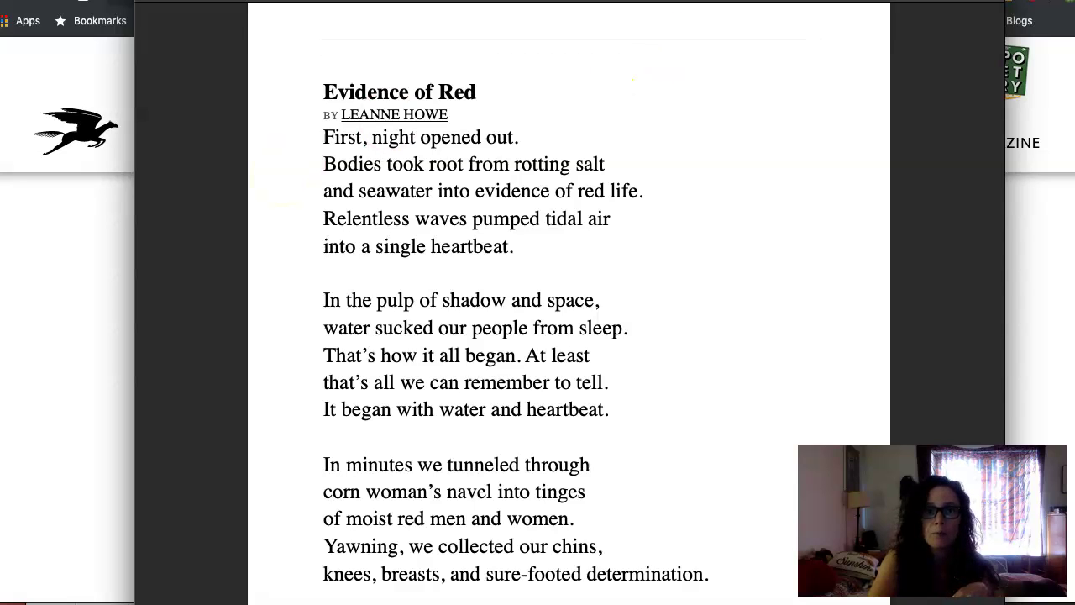
# Step: Attach a comment to "First" in stanza one reading "This is the beginning of life for red people. The stanza shows readers how life began."
pyautogui.scroll(-15, 331, 139)
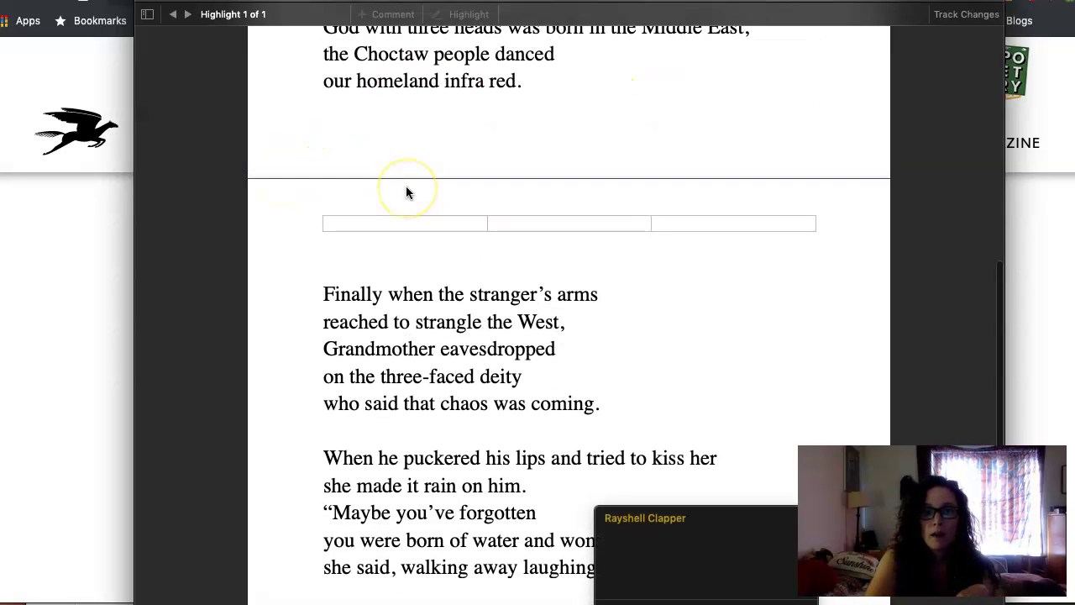
pyautogui.scroll(15, 407, 192)
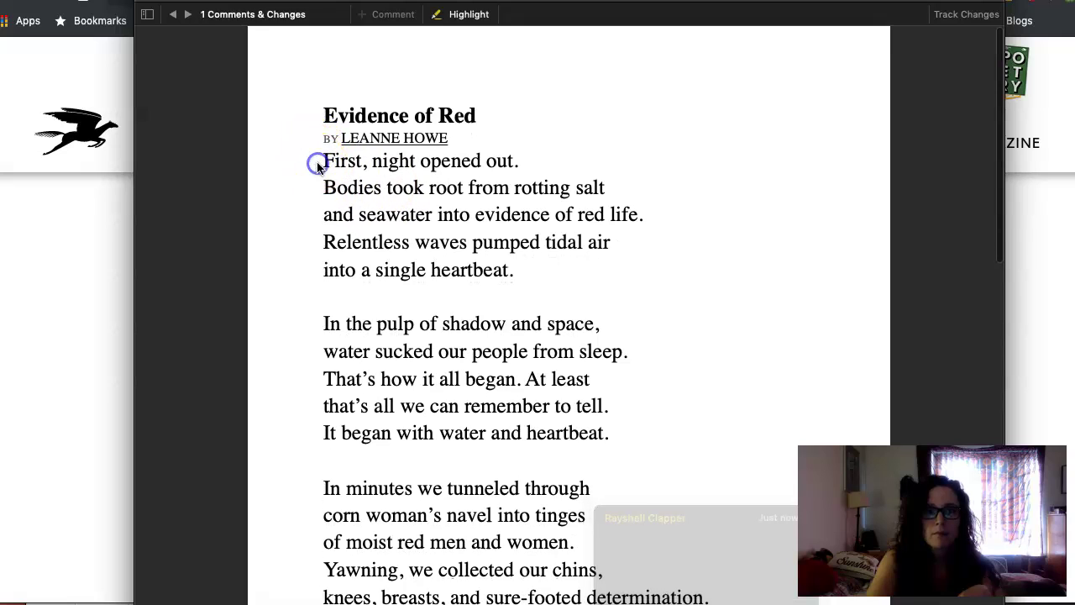
pyautogui.click(320, 136)
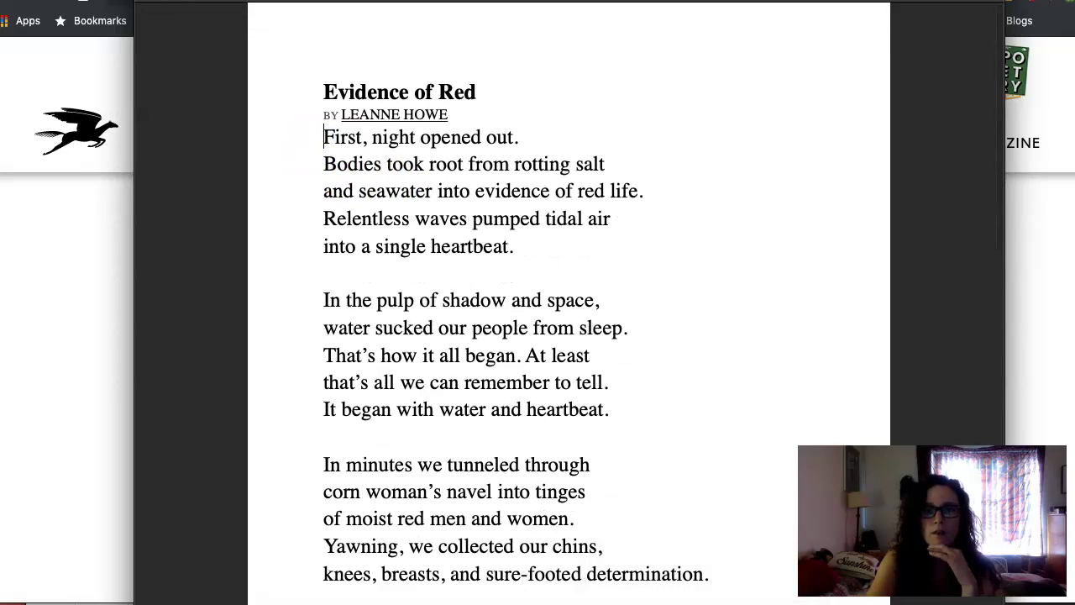
pyautogui.press('super+shift+k')
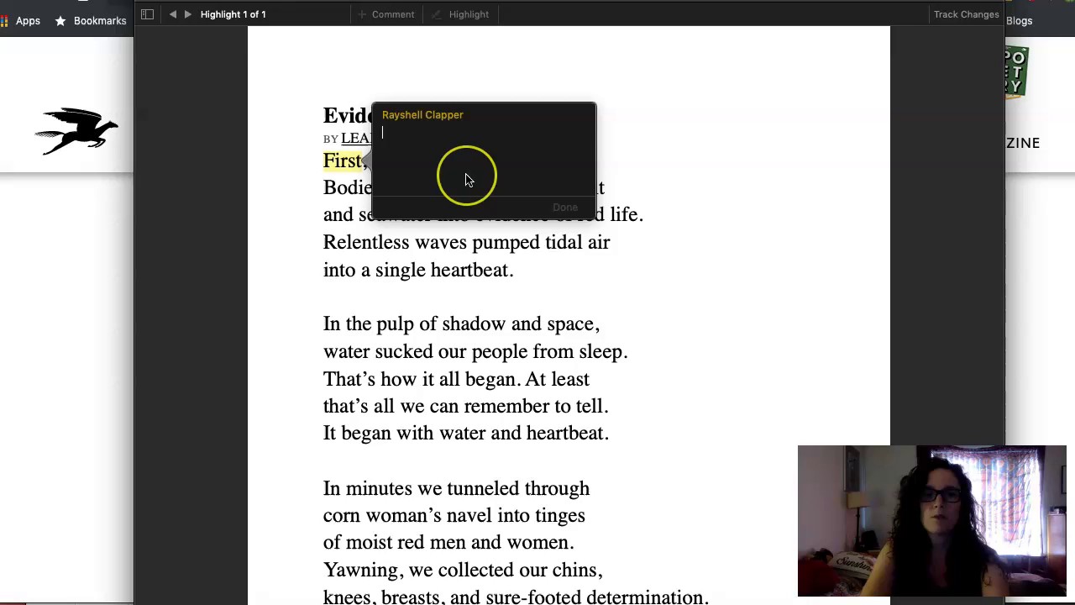
pyautogui.write('This is the be')
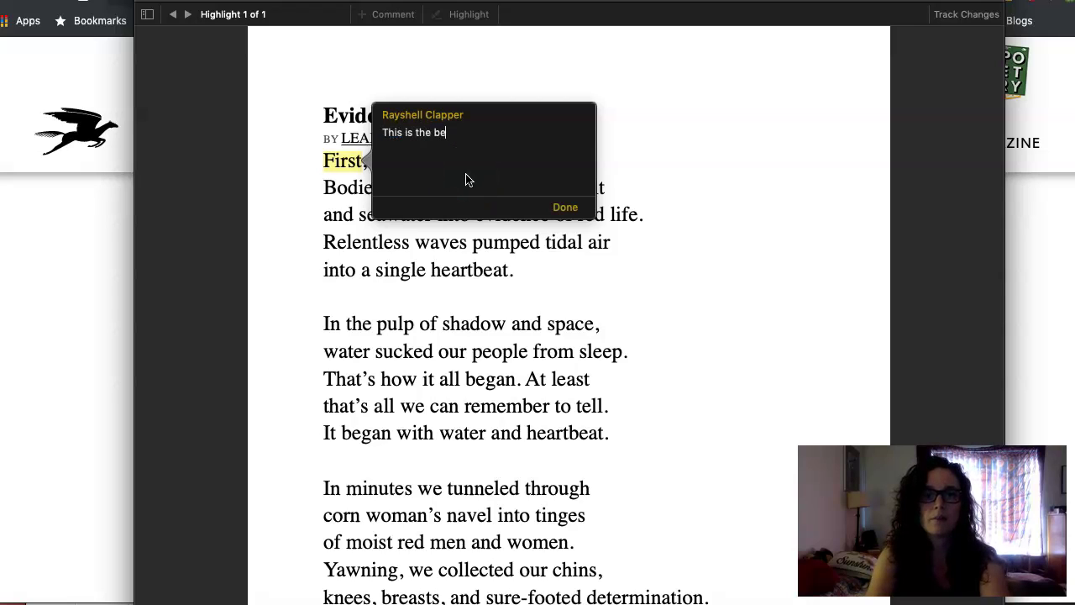
pyautogui.write('ginning of life')
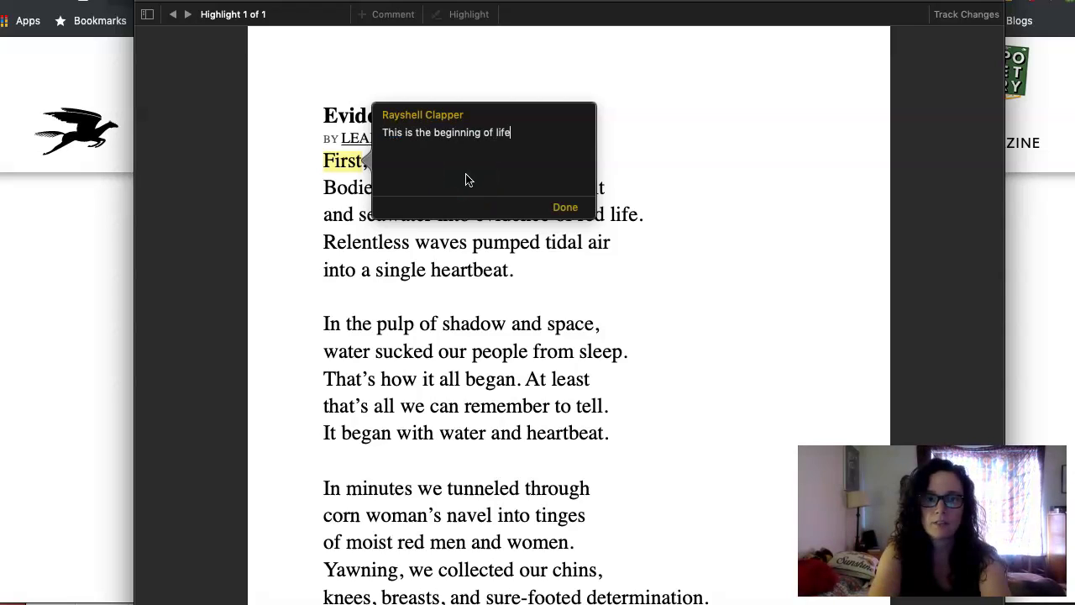
pyautogui.write(' for ')
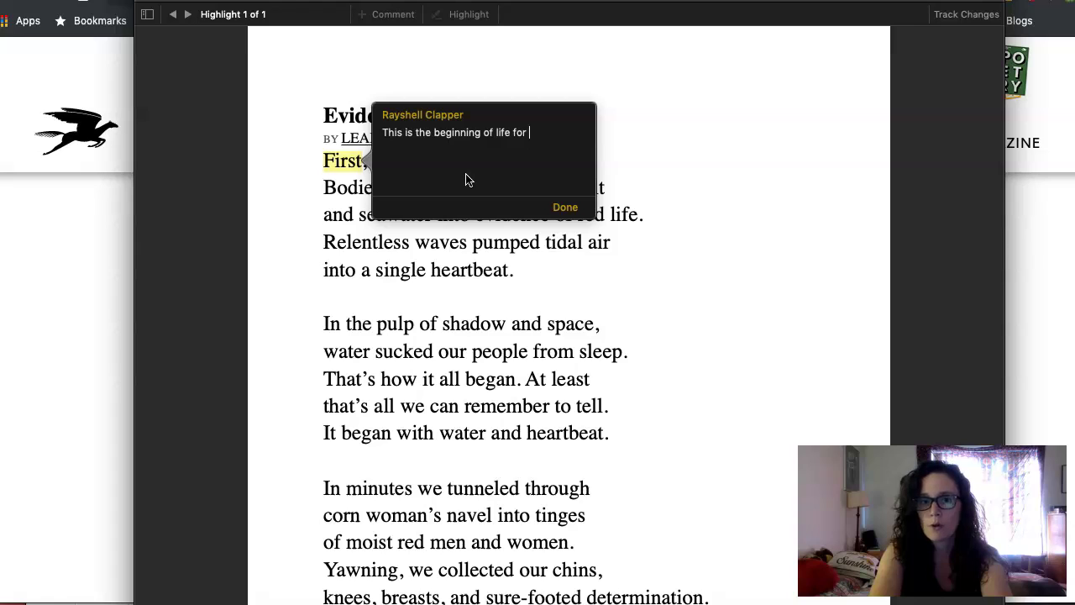
pyautogui.write('red people')
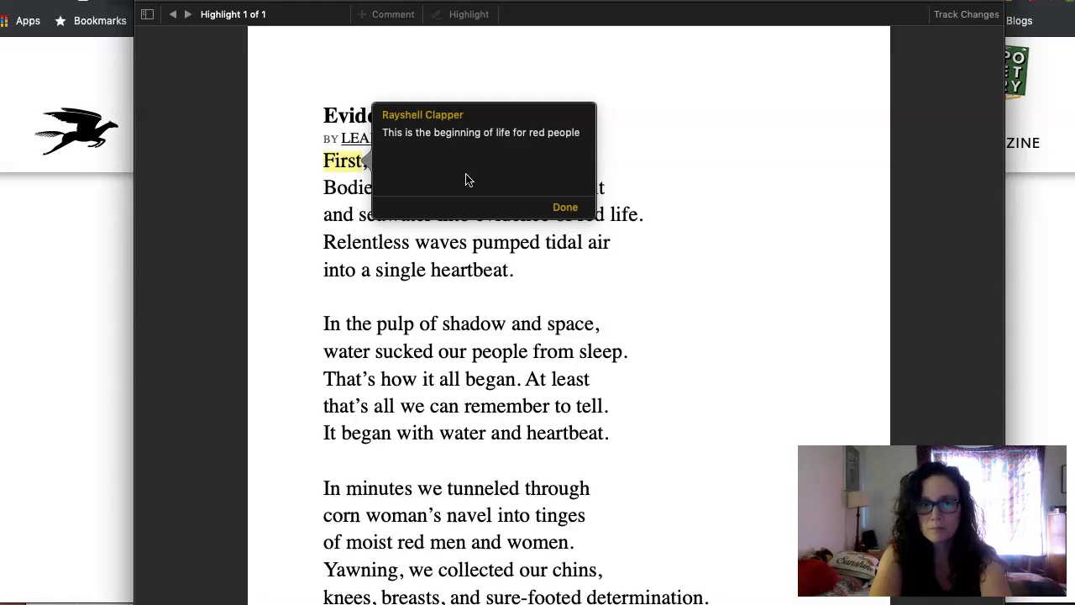
pyautogui.write('.')
pyautogui.press('Return')
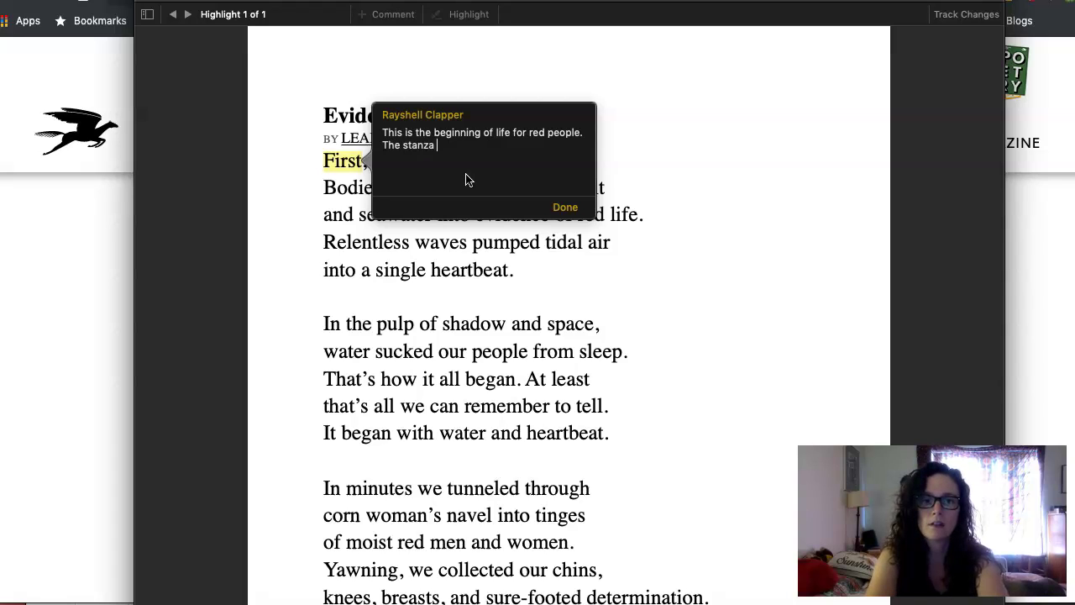
pyautogui.write('shows readers ')
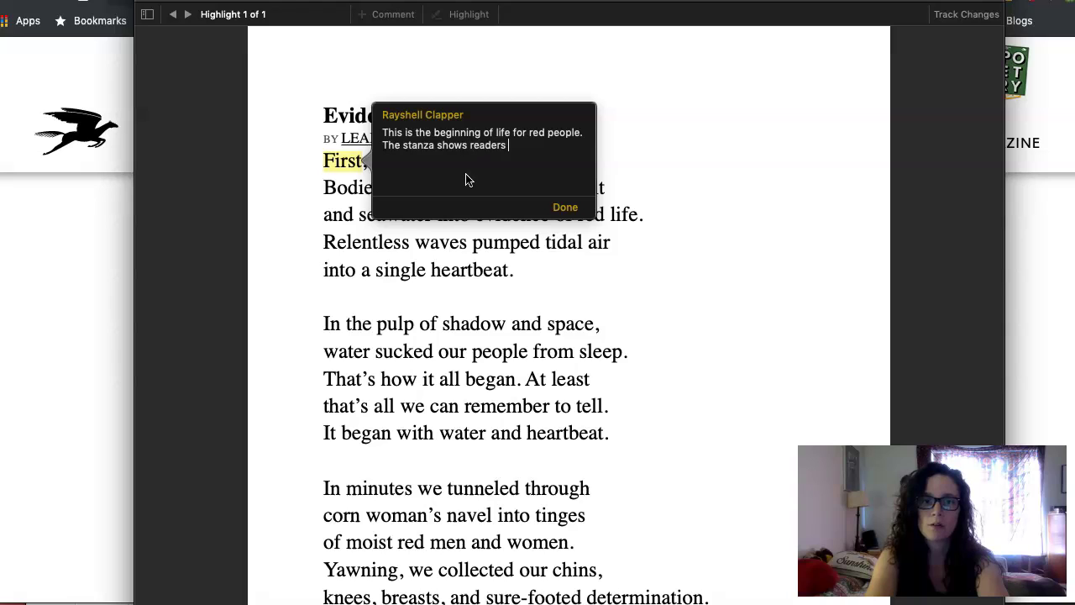
pyautogui.write('how life bega')
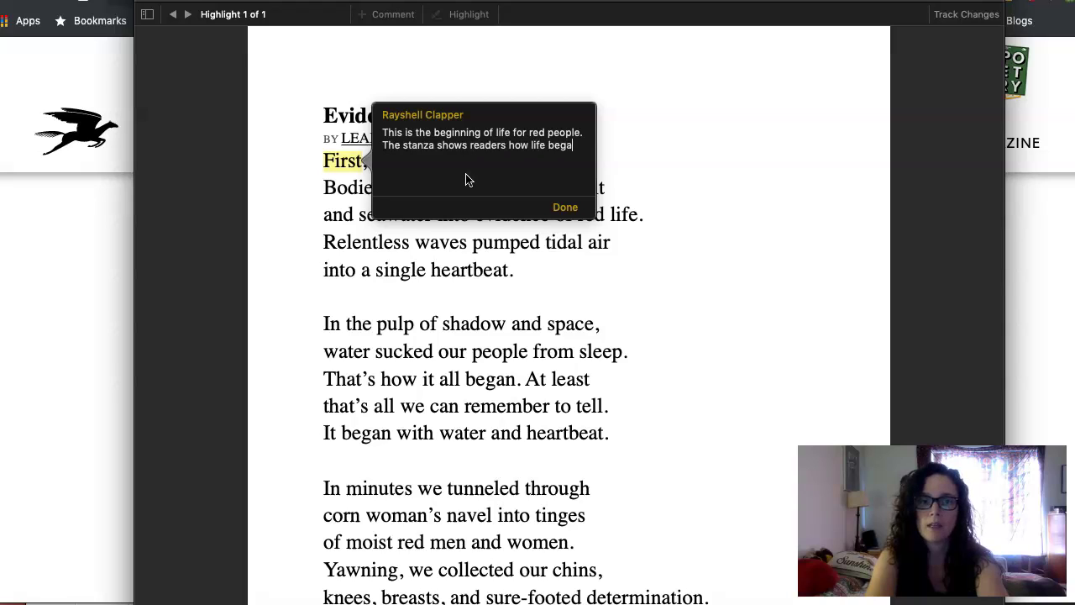
pyautogui.write('n.')
pyautogui.click(556, 208)
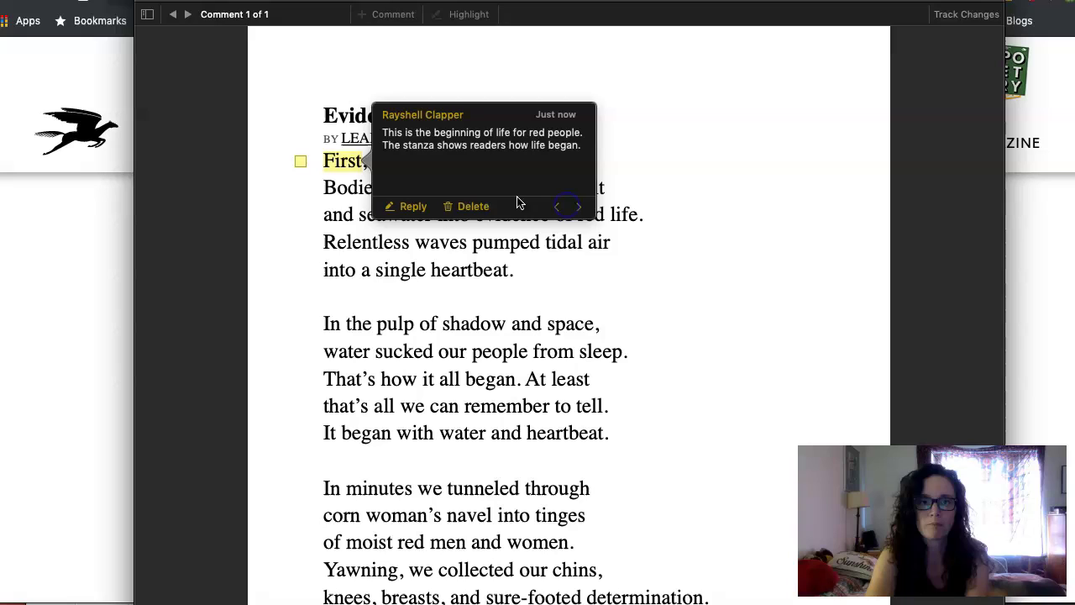
pyautogui.click(519, 273)
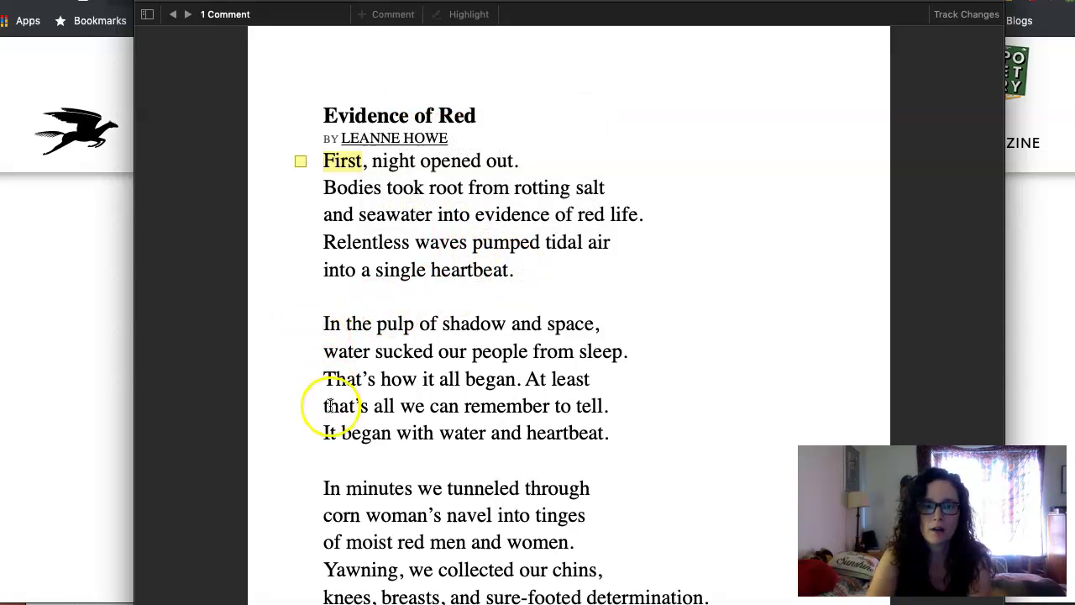
# Step: Attach a comment to the word "In" opening stanza two reading "Second stanza further illuminates on creation and birth and life."
pyautogui.doubleClick(329, 322)
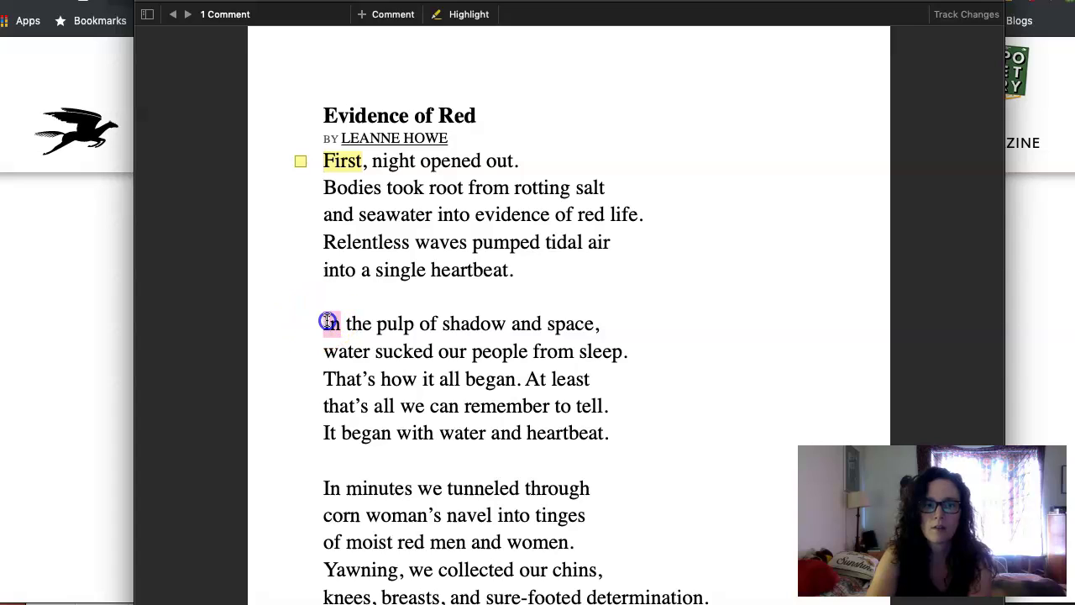
pyautogui.press('super+shift+k')
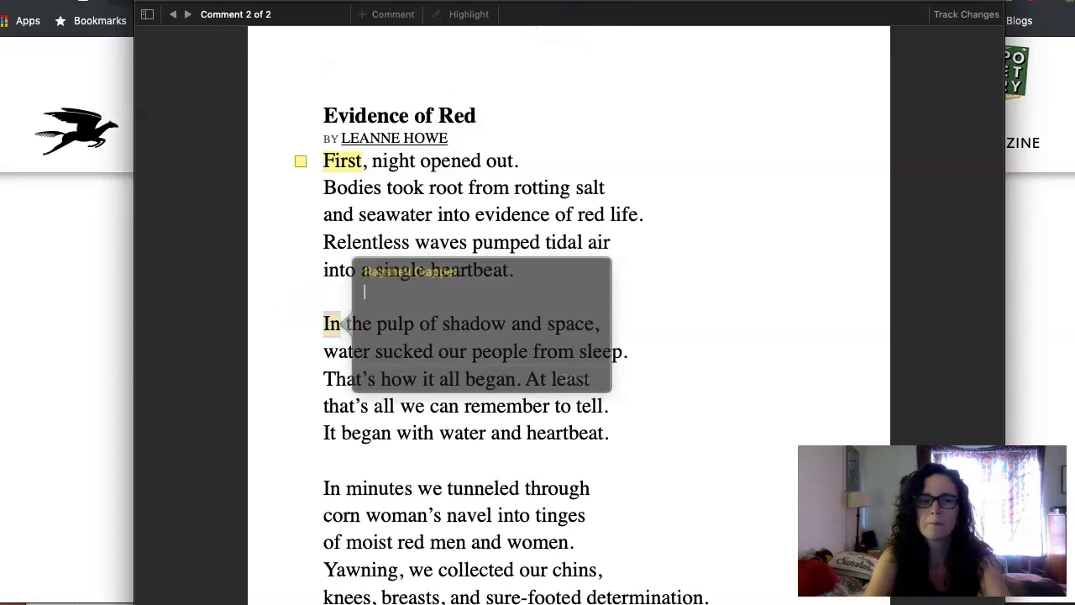
pyautogui.write('Second stanza')
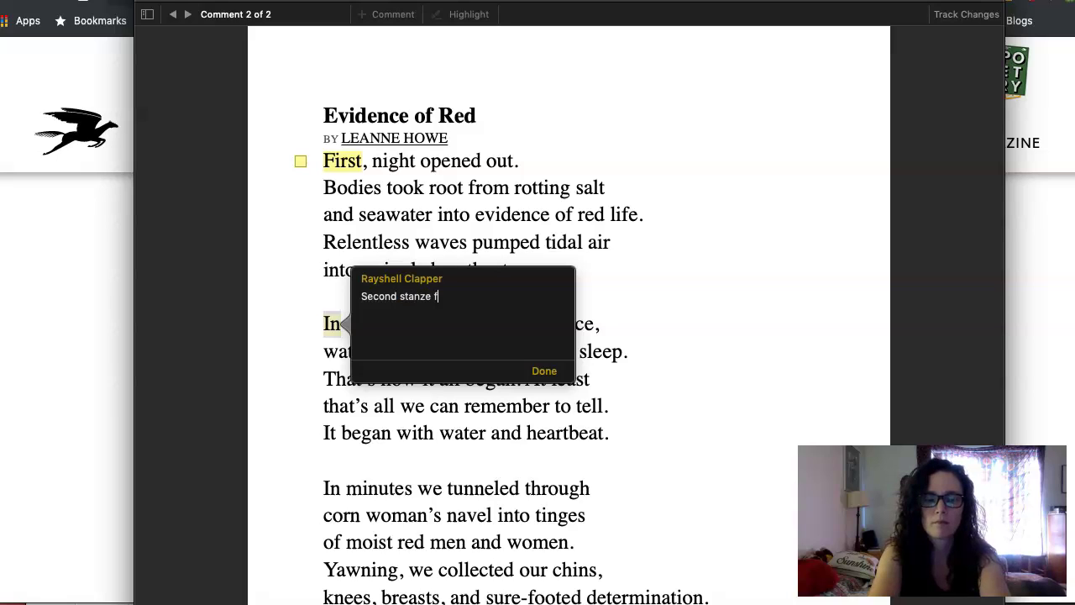
pyautogui.write(' further illum')
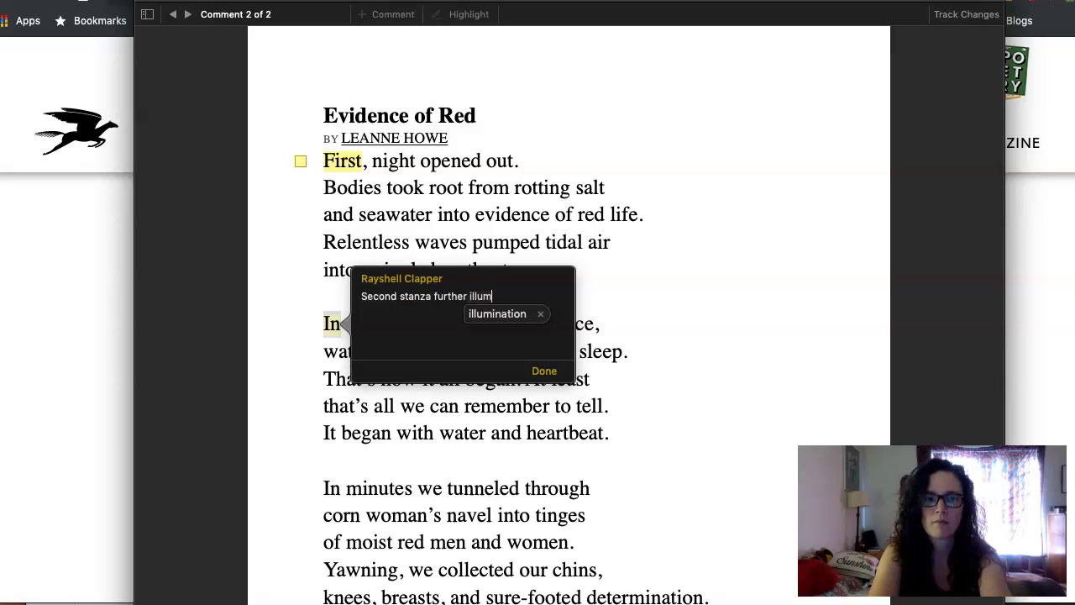
pyautogui.write('inates ')
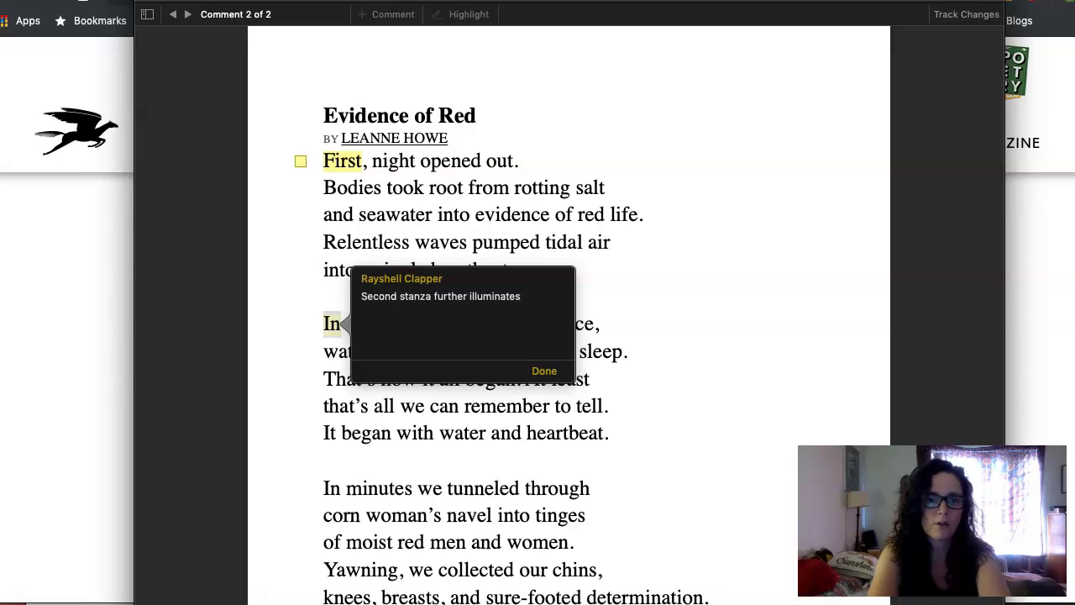
pyautogui.write('on cr')
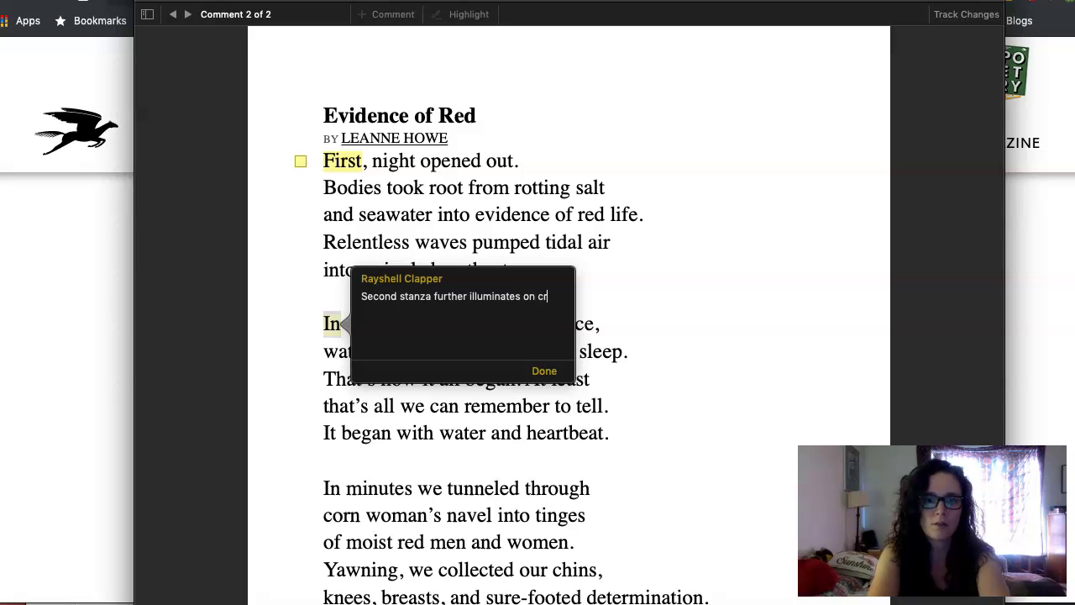
pyautogui.write('eation and birth and life.')
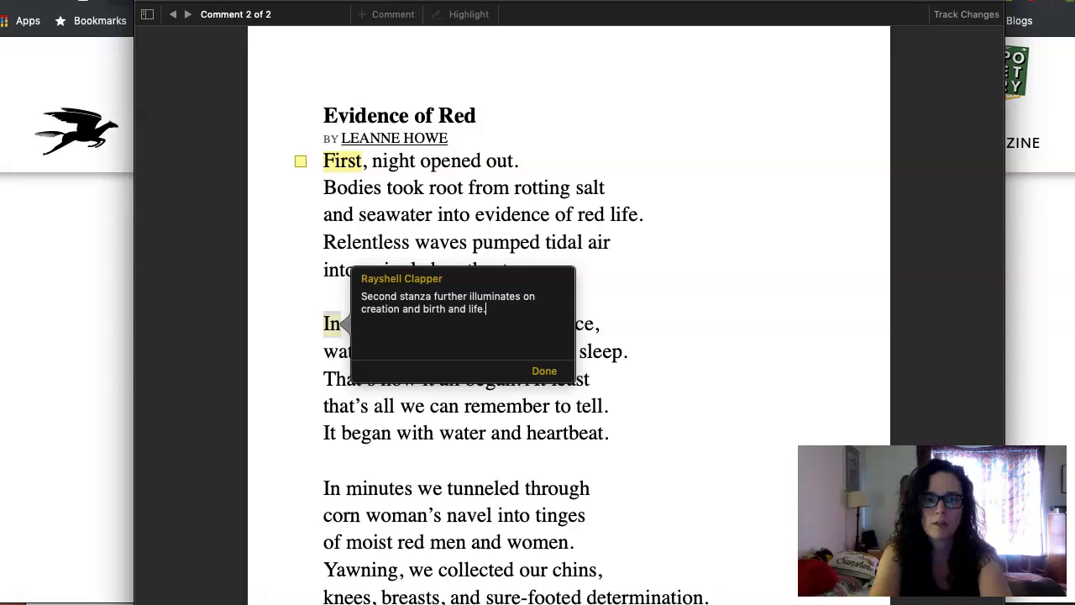
pyautogui.click(544, 370)
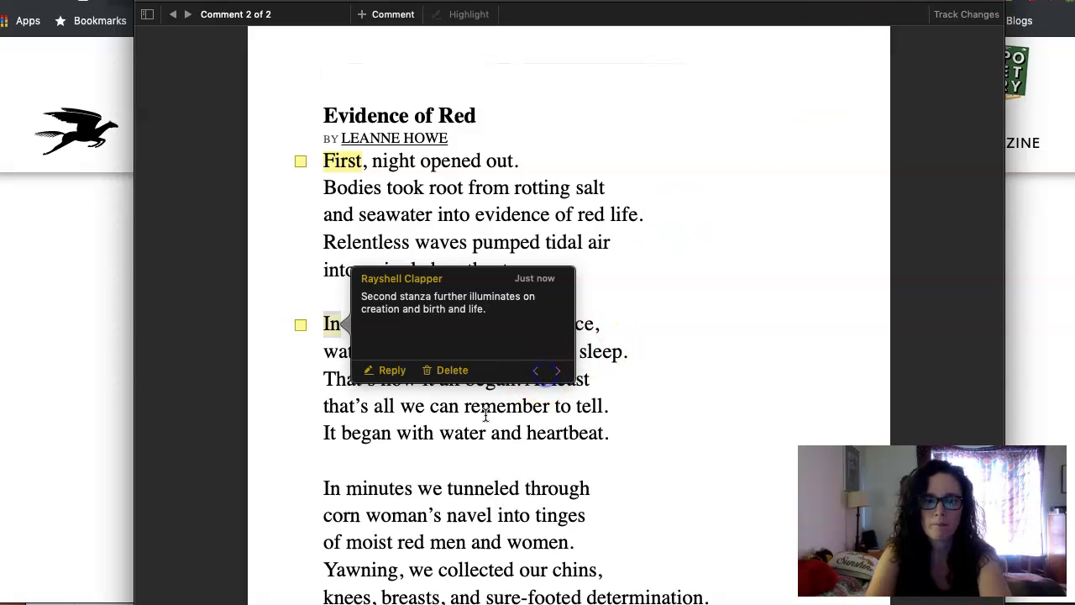
# Step: Attach a comment to "In" opening stanza three reading "Third stanza shows humans forming and how they came to be how they are."
pyautogui.scroll(-5, 485, 414)
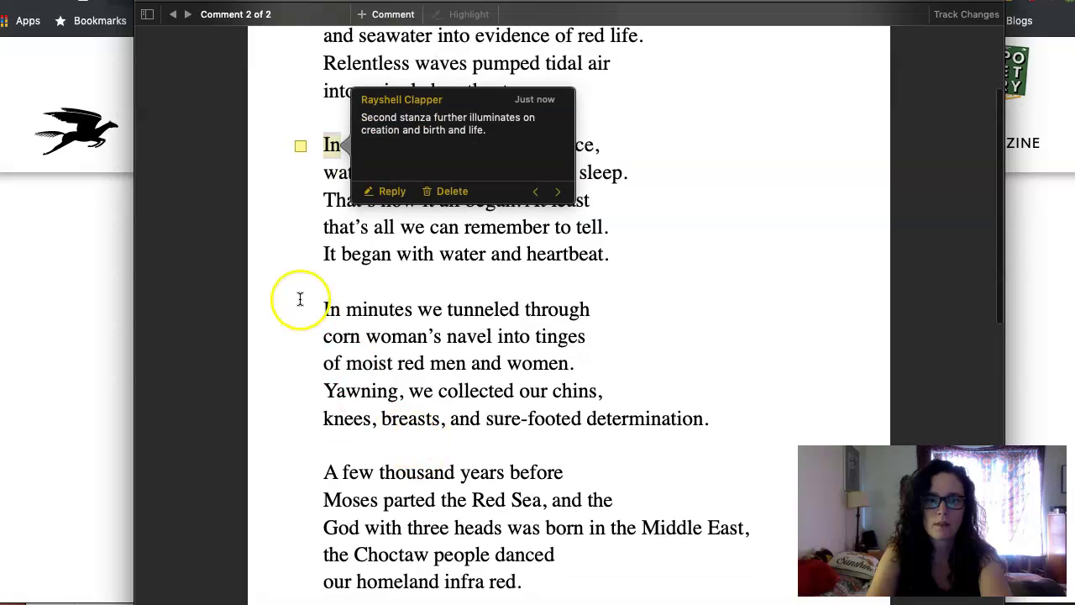
pyautogui.click(300, 299)
pyautogui.doubleClick(319, 311)
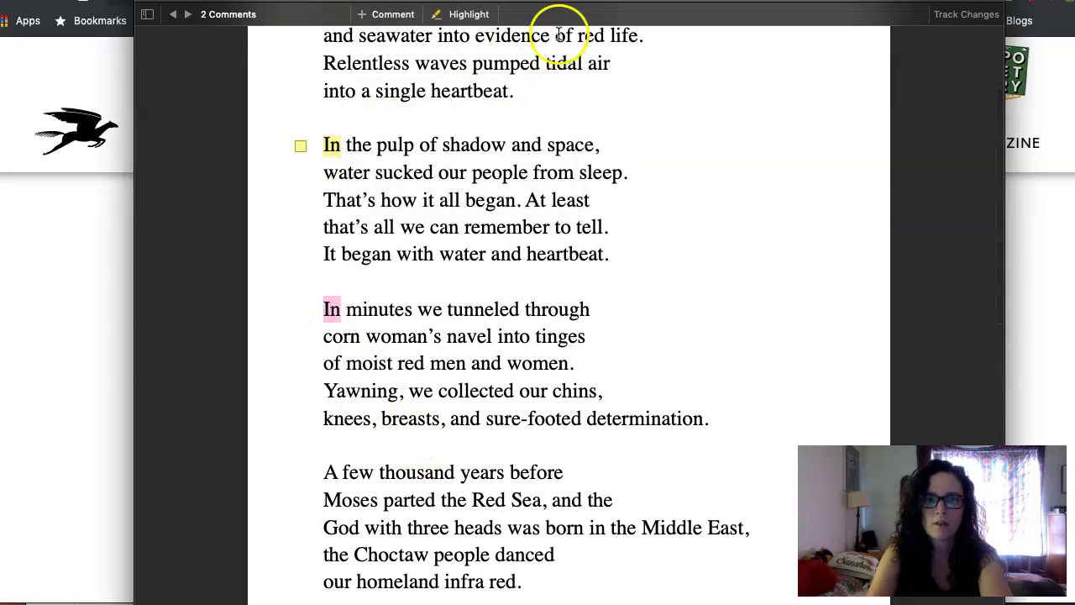
pyautogui.press('super+shift+k')
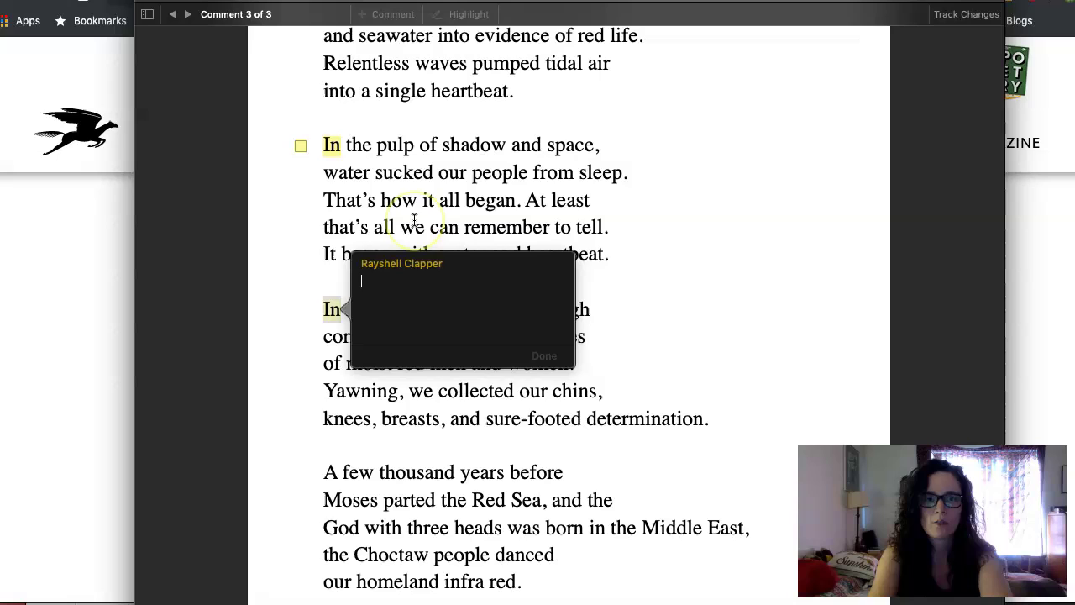
pyautogui.write('Their')
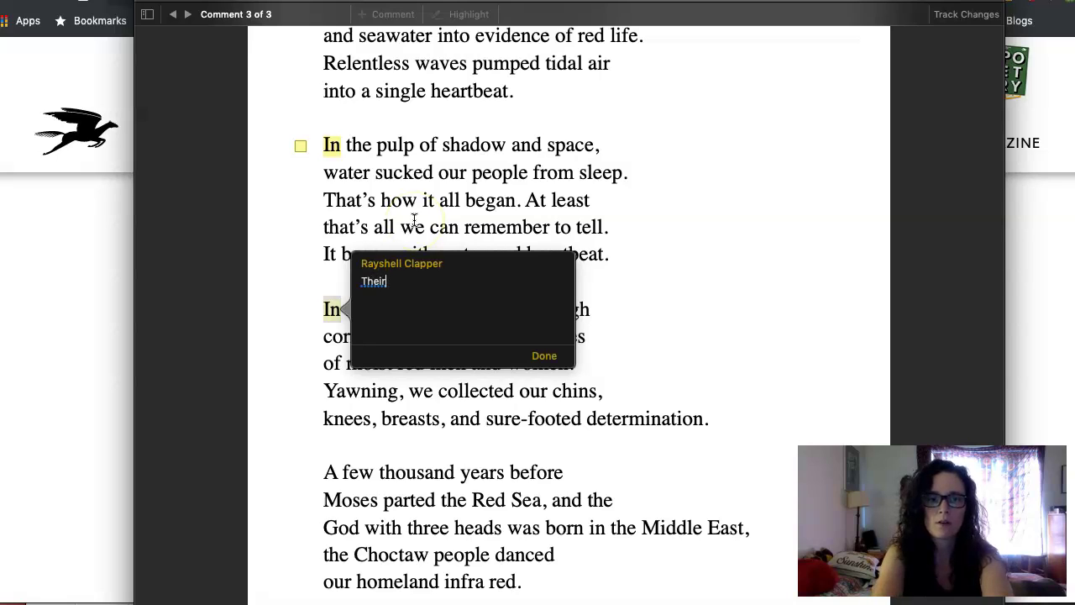
pyautogui.press('BackSpace')
pyautogui.press('BackSpace')
pyautogui.write('ird st')
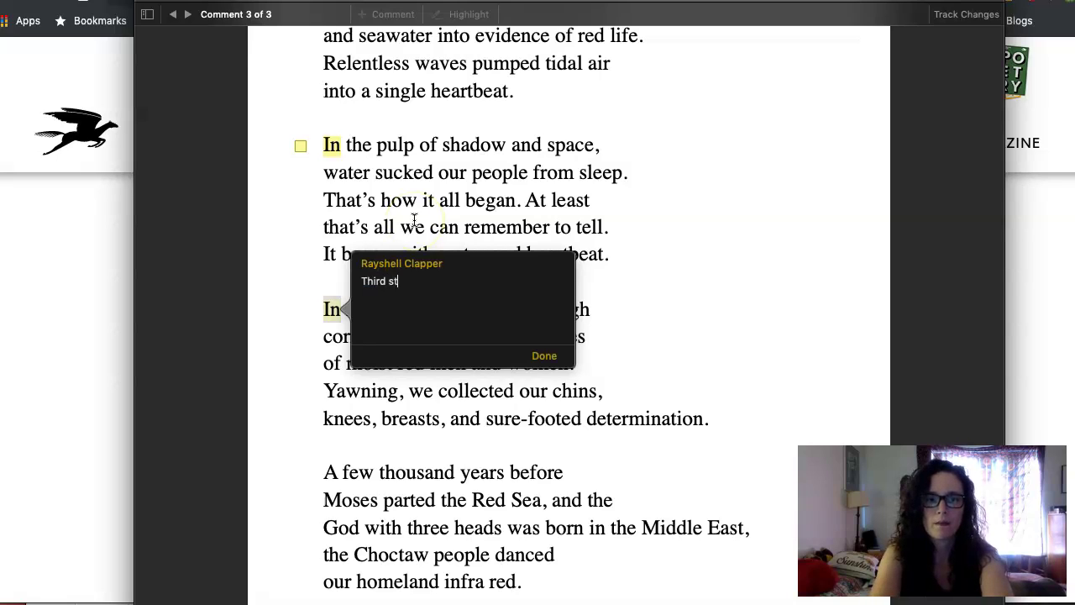
pyautogui.write('anza shows ')
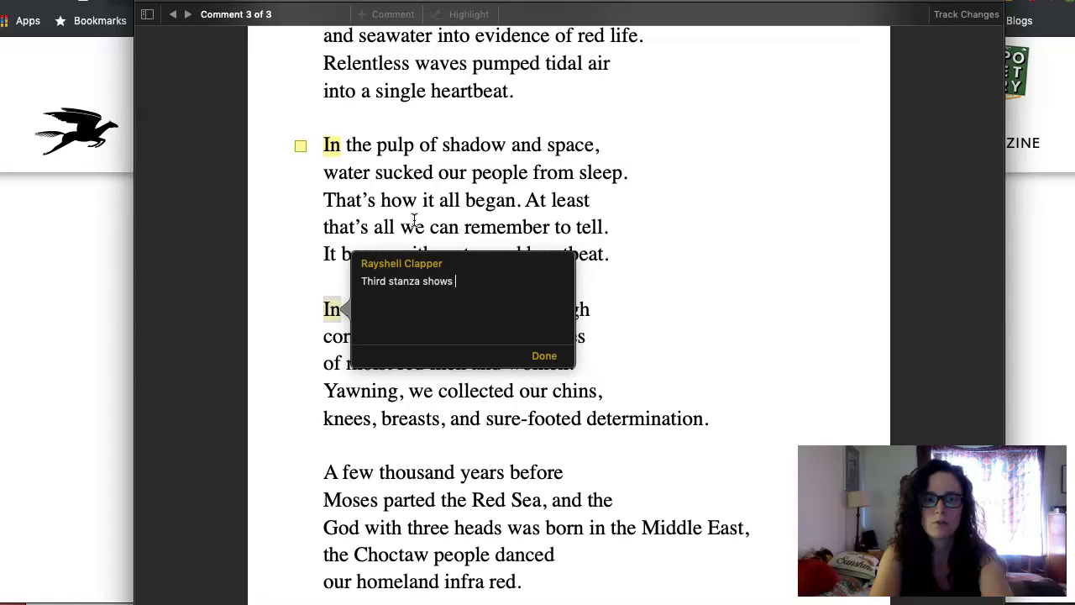
pyautogui.write('human')
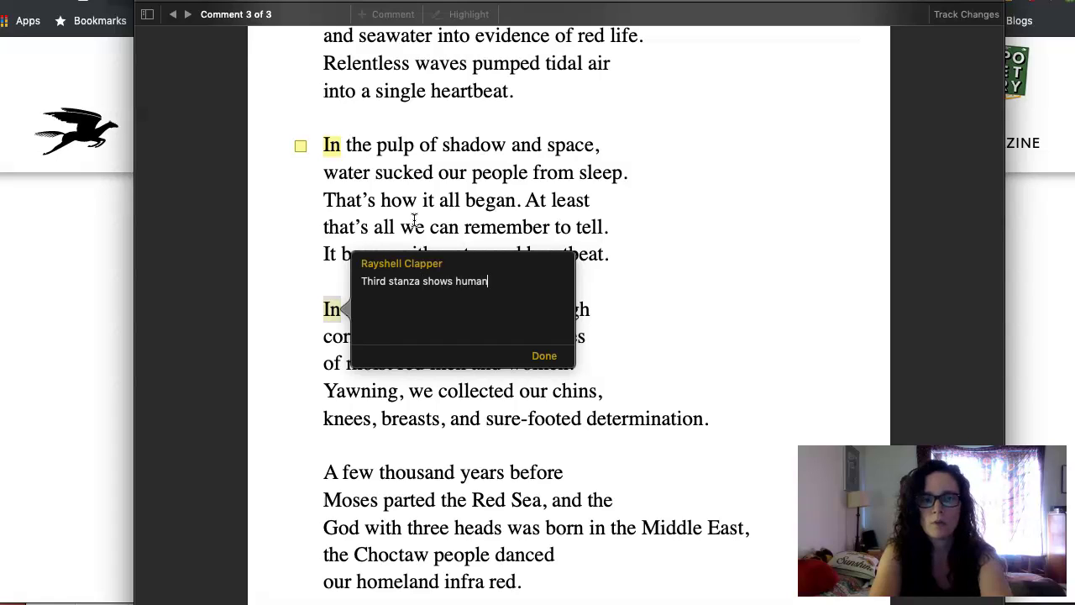
pyautogui.write('s forming and how they can')
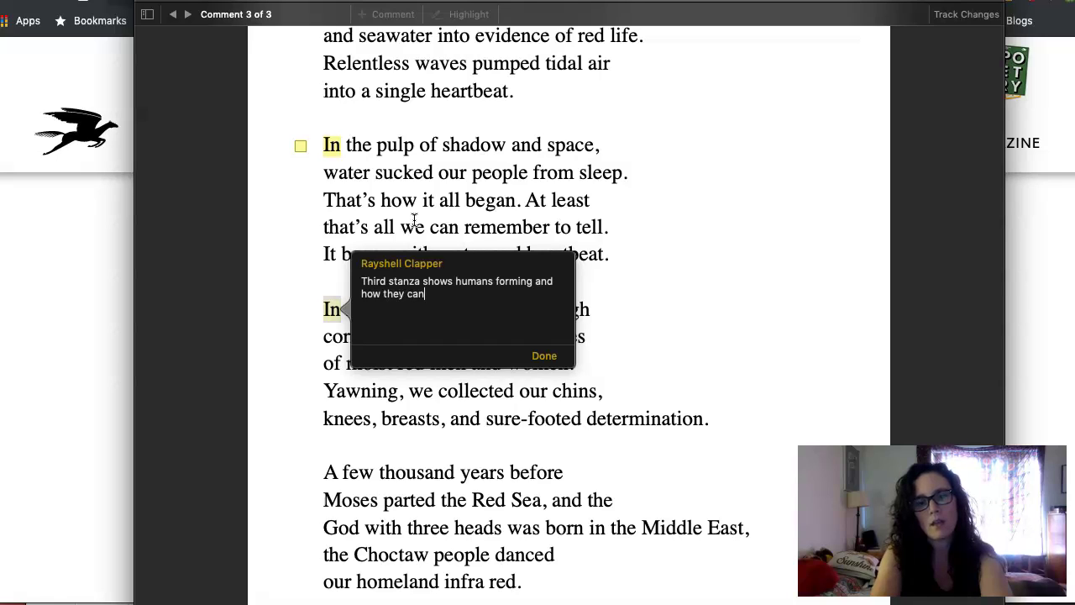
pyautogui.press('BackSpace')
pyautogui.write('me ')
pyautogui.write('to be how they are')
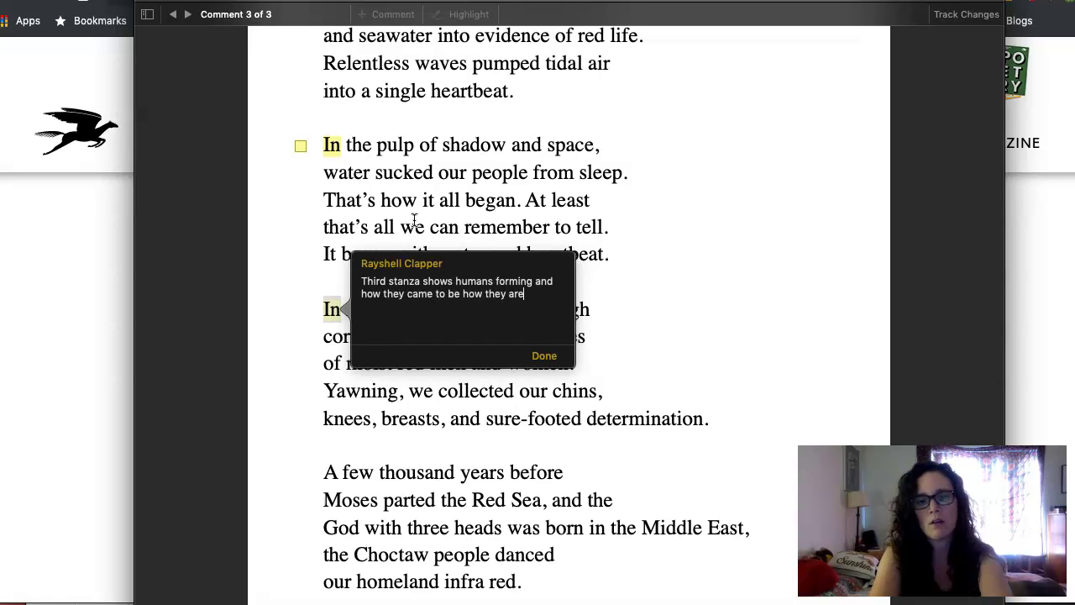
pyautogui.write('.')
pyautogui.click(314, 492)
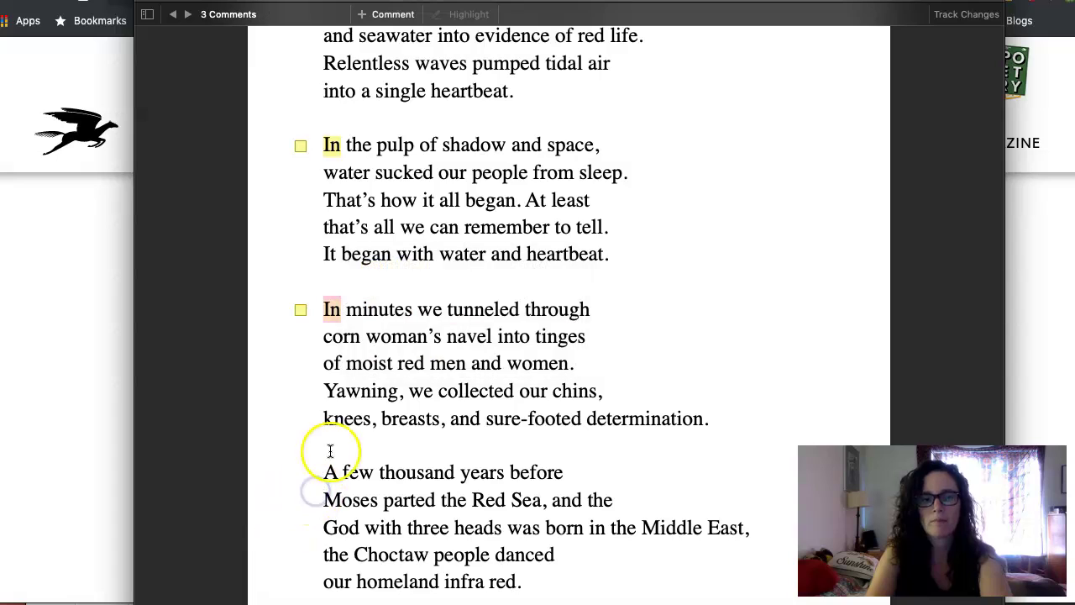
# Step: Attach a comment to "A" opening stanza four reading "Fourth stanza shows that the Choctaw people lived longer than the three-headed religion."
pyautogui.click(323, 473)
pyautogui.press('super+shift+k')
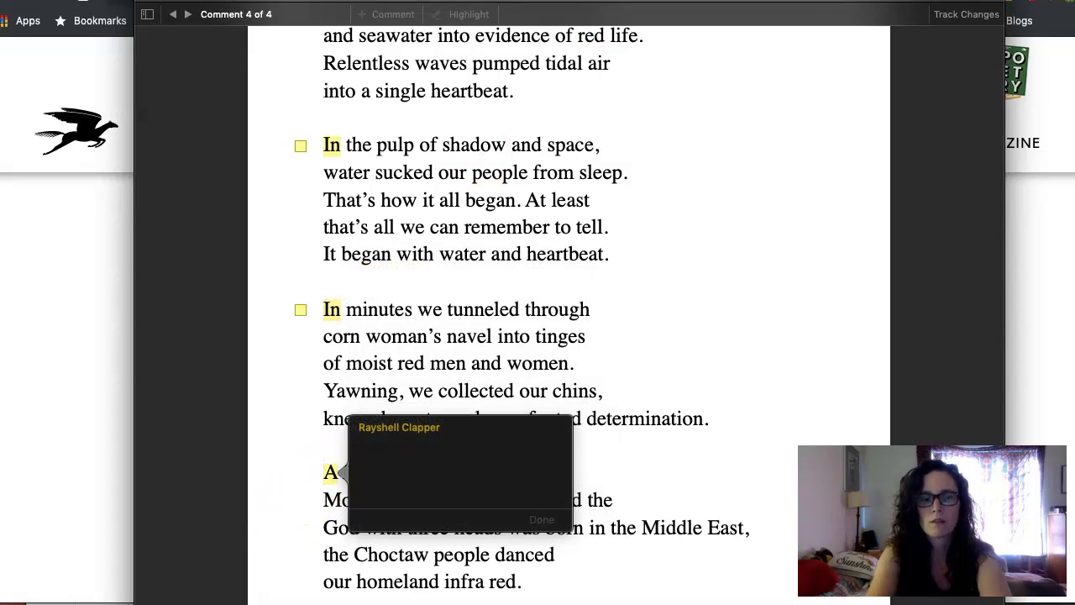
pyautogui.write('Fourth stanza shows ')
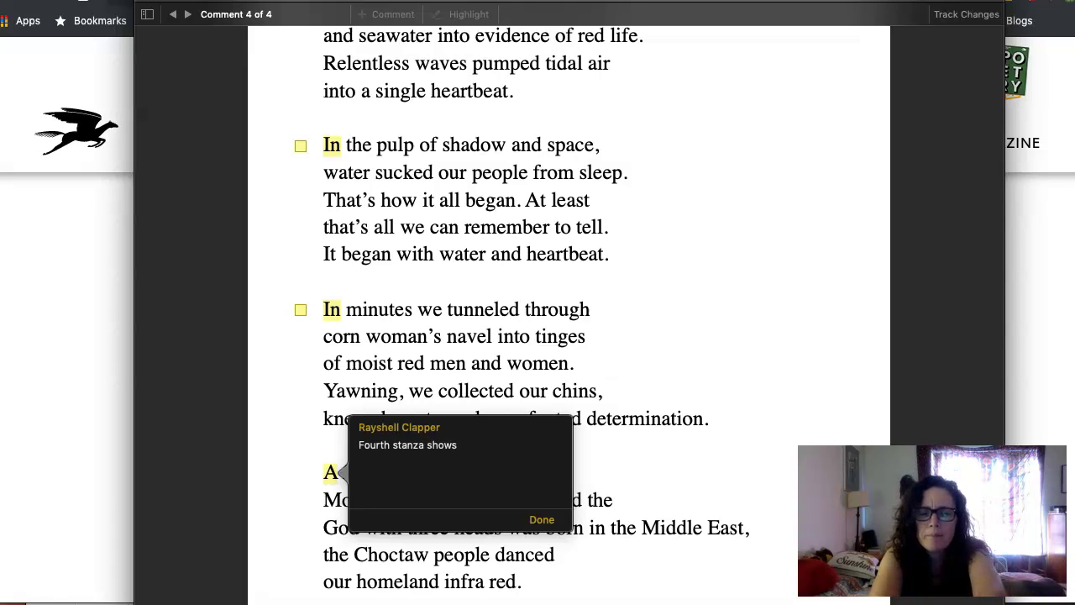
pyautogui.write('that the Choc')
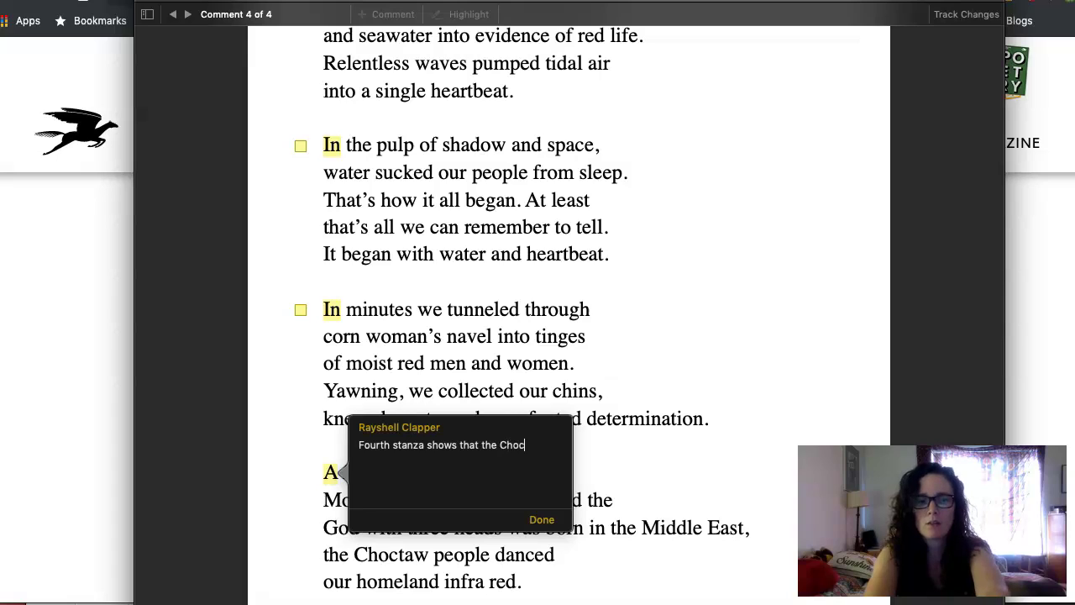
pyautogui.write('taz p')
pyautogui.press('BackSpace')
pyautogui.press('BackSpace')
pyautogui.write('w ')
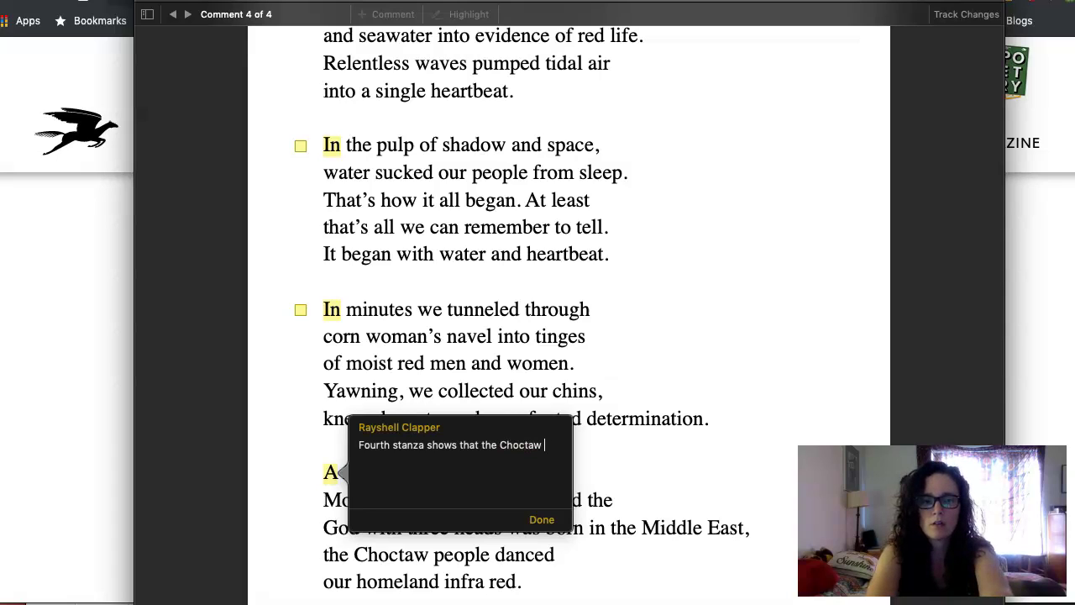
pyautogui.write('people lived longer than t')
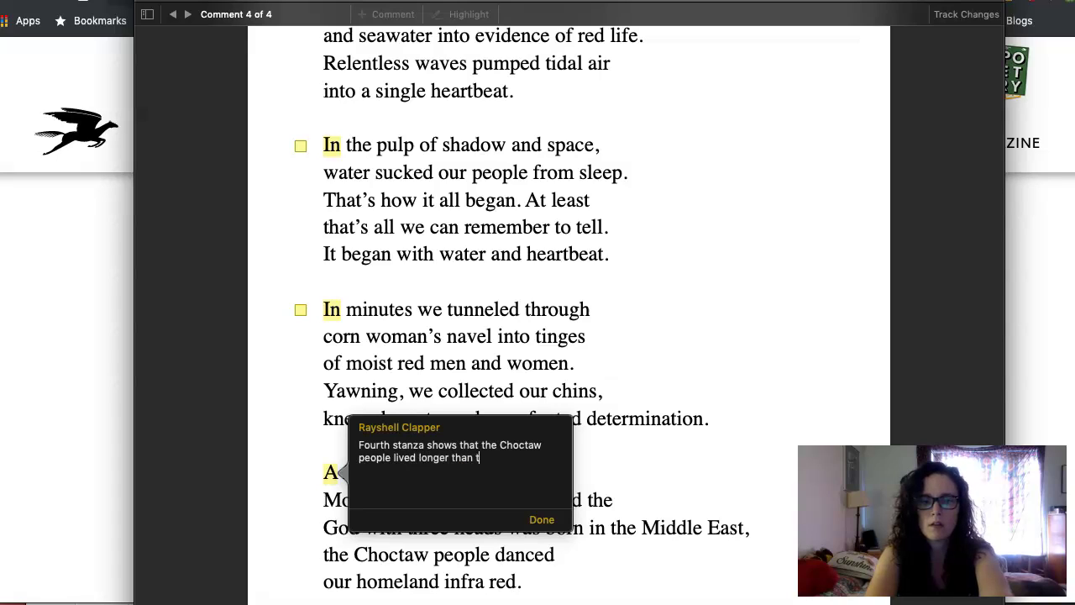
pyautogui.write('he three')
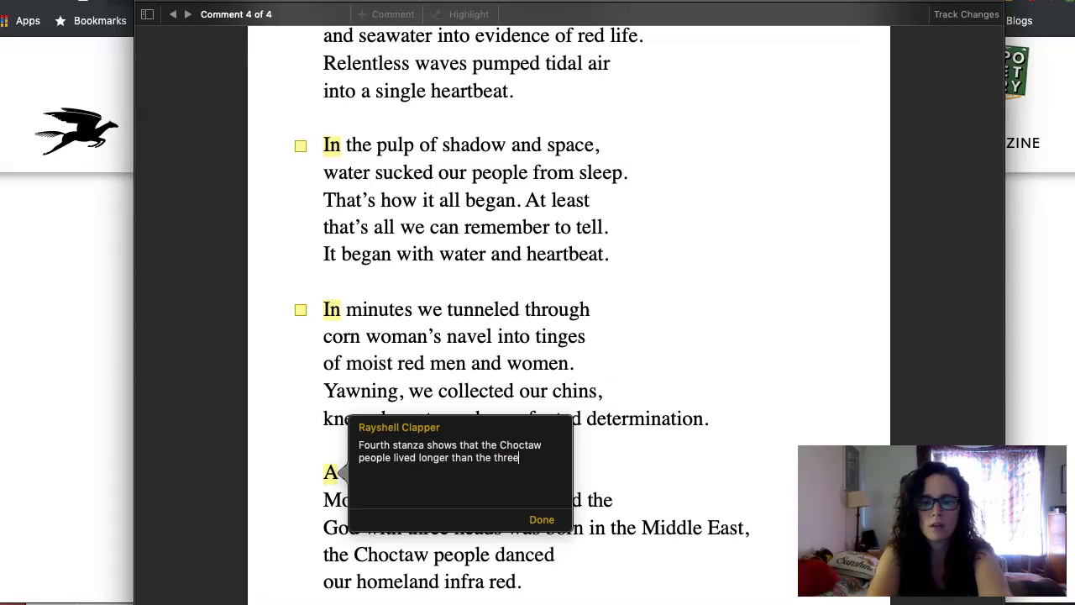
pyautogui.write('-headed ')
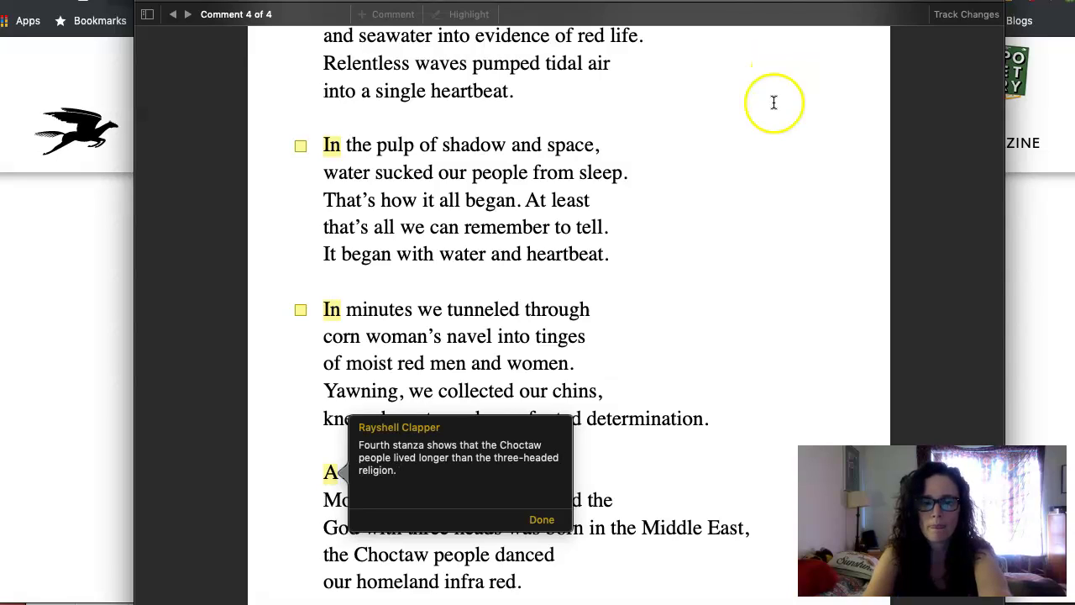
pyautogui.write('religion.')
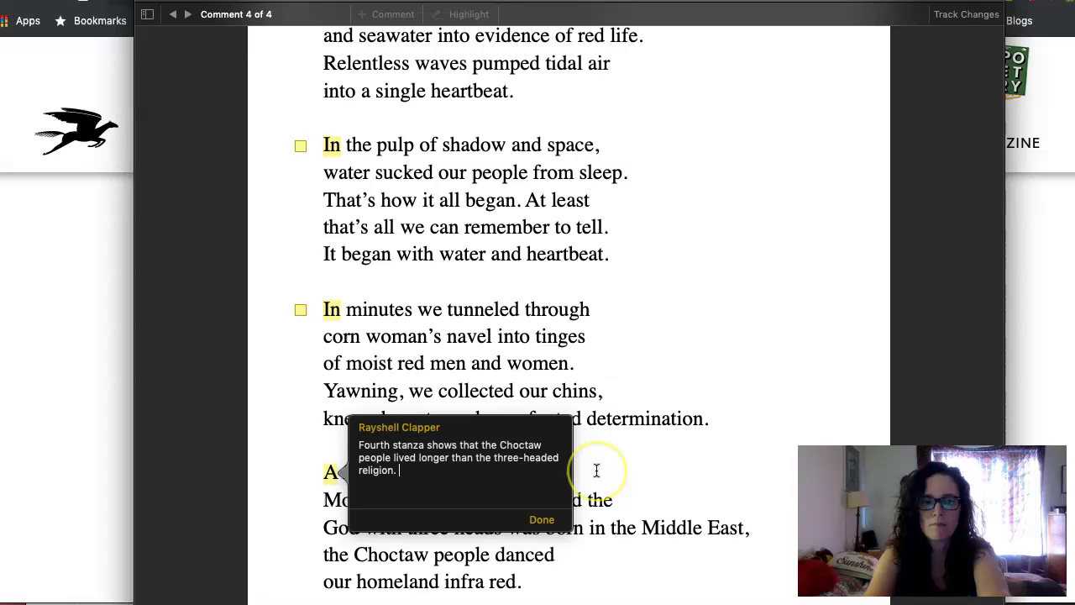
# Step: Extend the stanza four comment with the sentence "And that the people valued homeland." and finish the comment
pyautogui.write(' And that the peo')
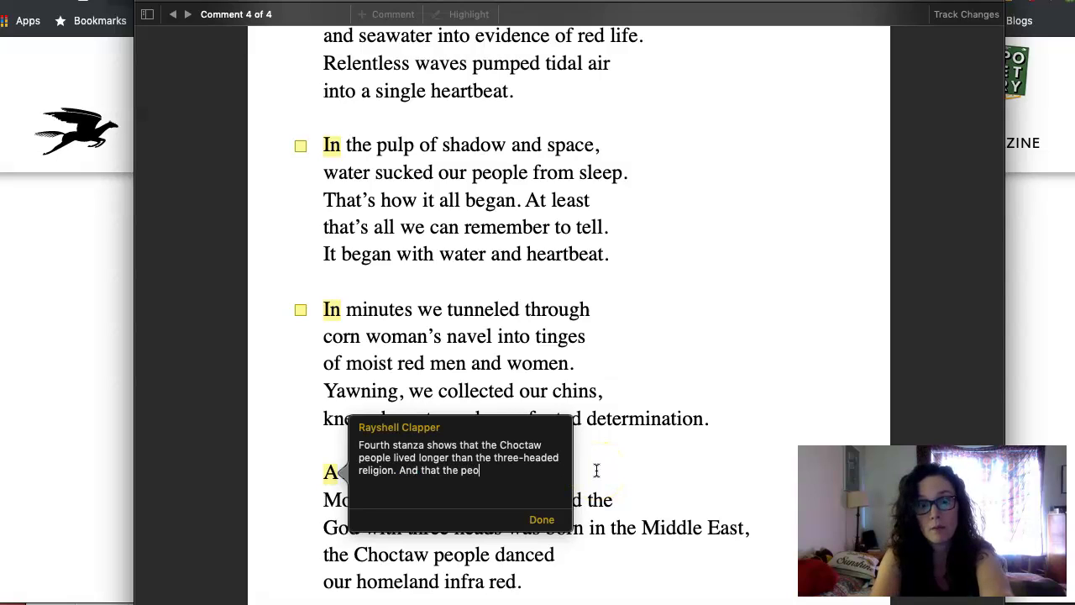
pyautogui.write('ple valued ')
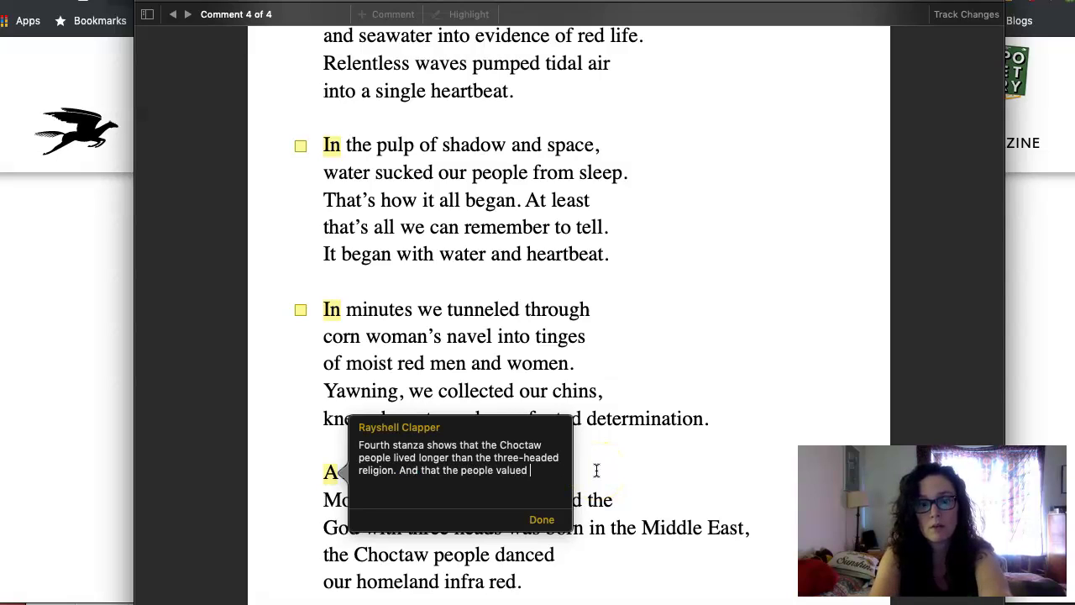
pyautogui.write('homeland')
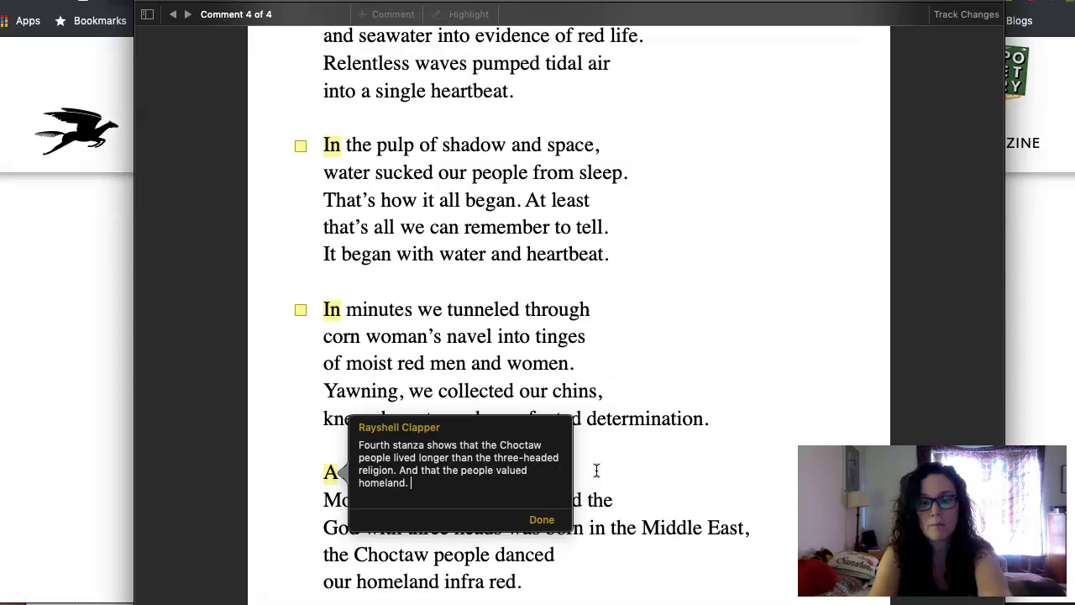
pyautogui.write('.')
pyautogui.click(542, 519)
pyautogui.click(647, 484)
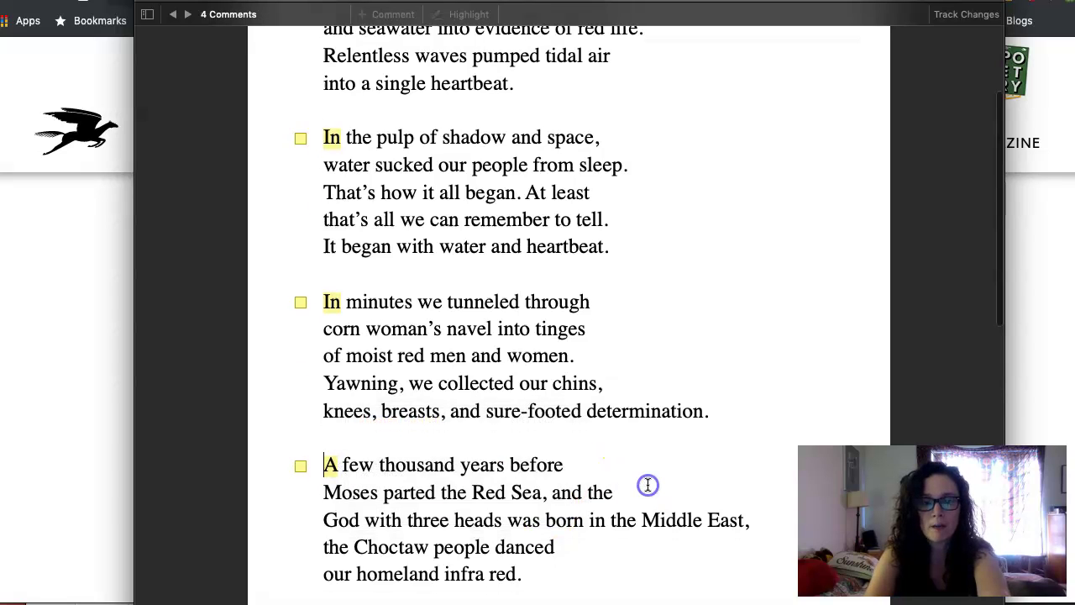
# Step: Attach a comment to "Finally" opening stanza five beginning "This stanza introduces us to Grandma and three-faced diety"
pyautogui.scroll(-10, 647, 484)
pyautogui.click(332, 280)
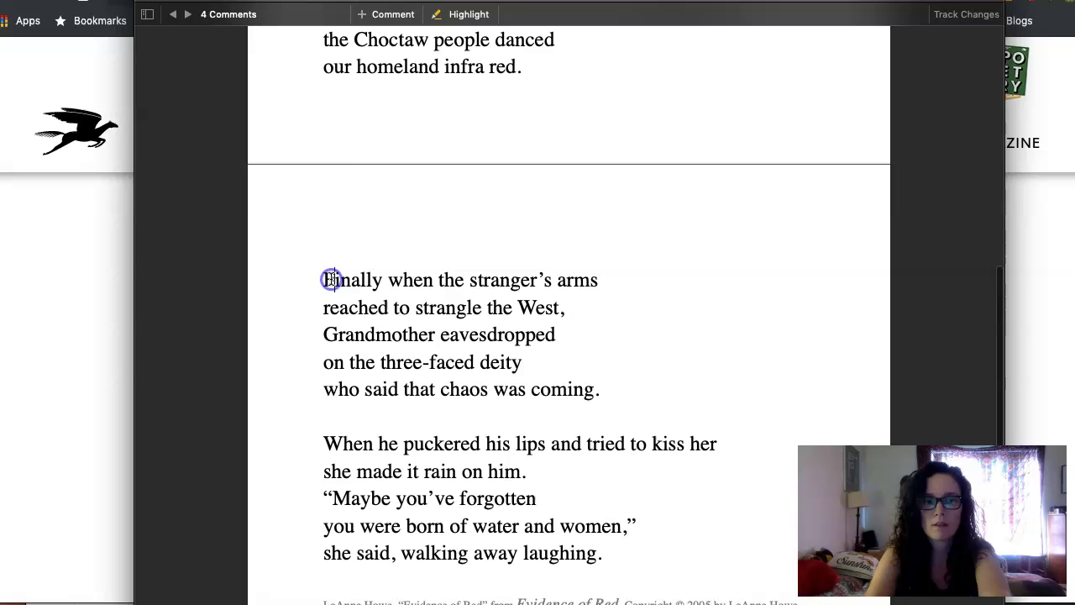
pyautogui.press('super+shift+k')
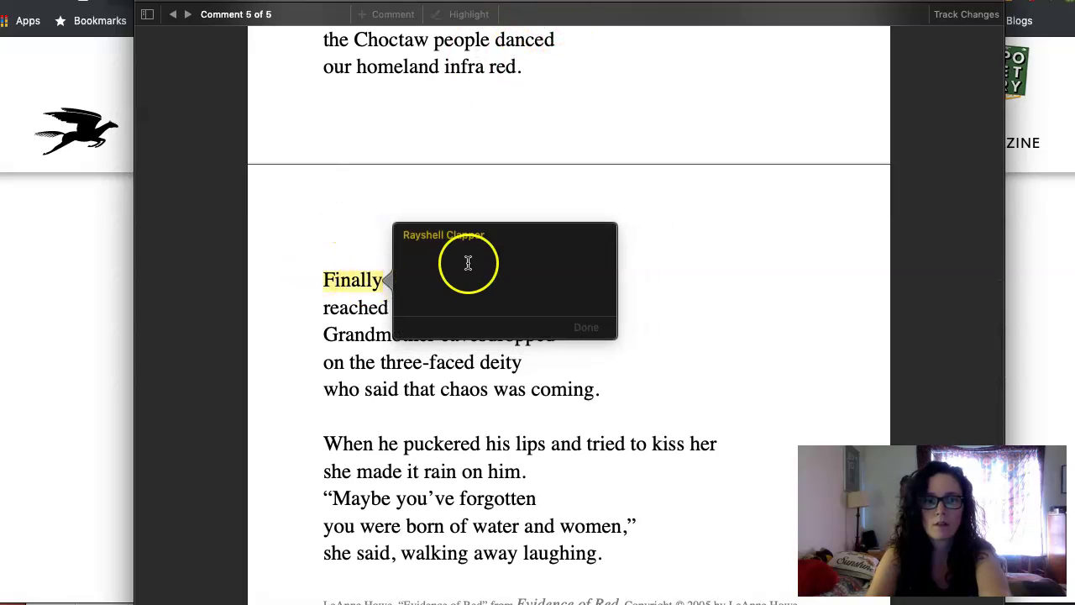
pyautogui.write('This stanz')
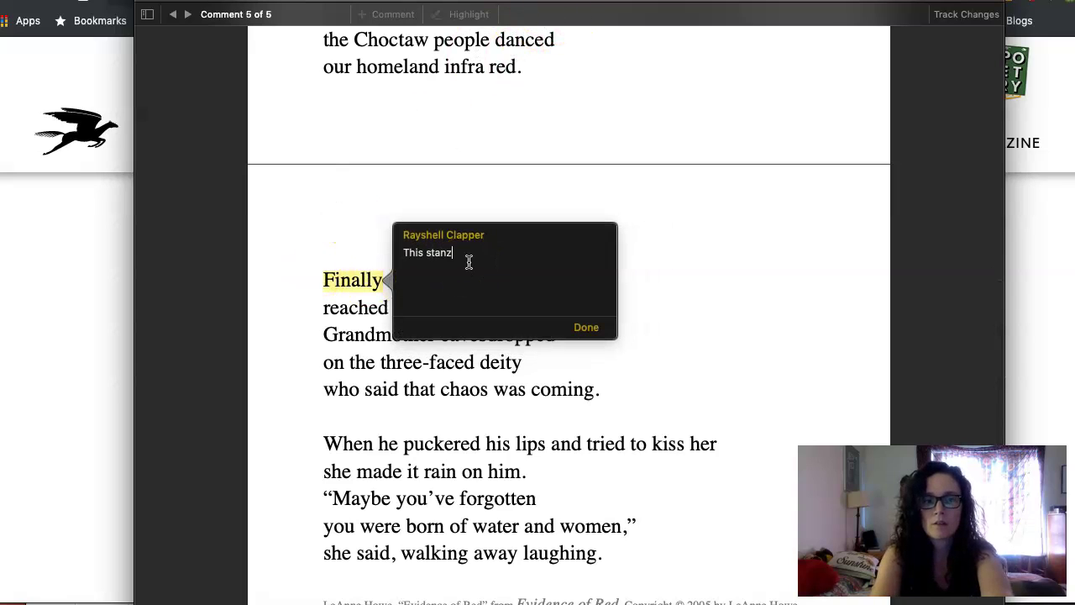
pyautogui.write('a introud')
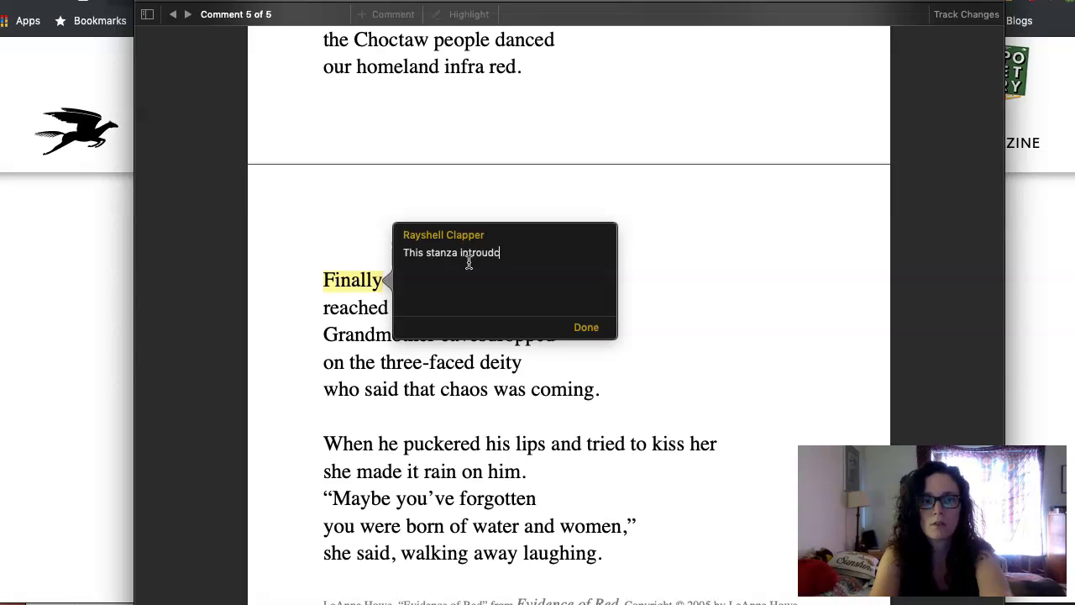
pyautogui.write('c')
pyautogui.press('BackSpace')
pyautogui.press('BackSpace')
pyautogui.press('BackSpace')
pyautogui.press('BackSpace')
pyautogui.write('oduces us to Gra')
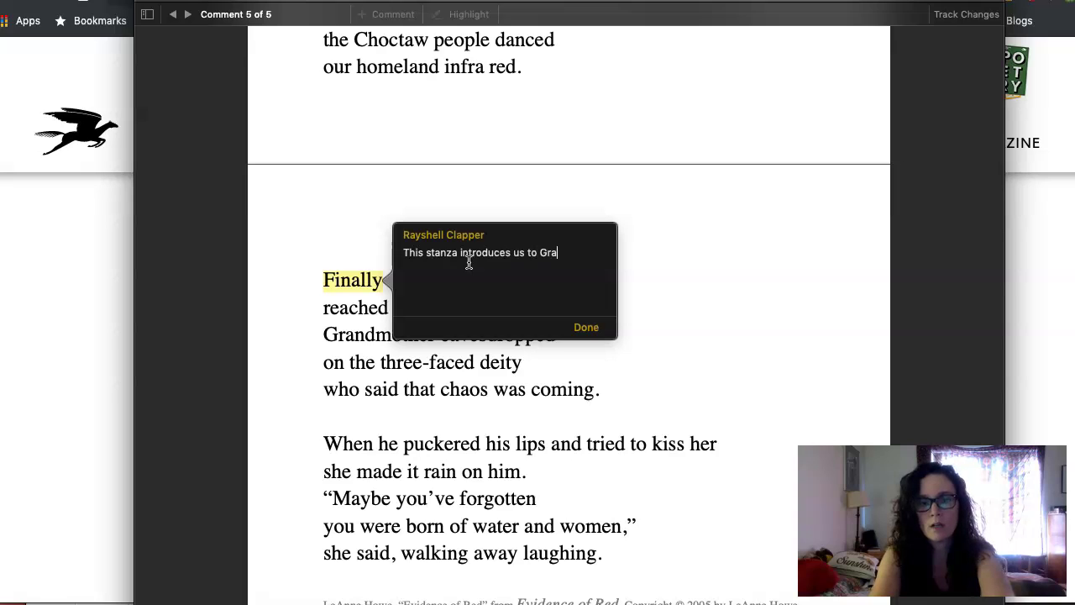
pyautogui.write('nma and the')
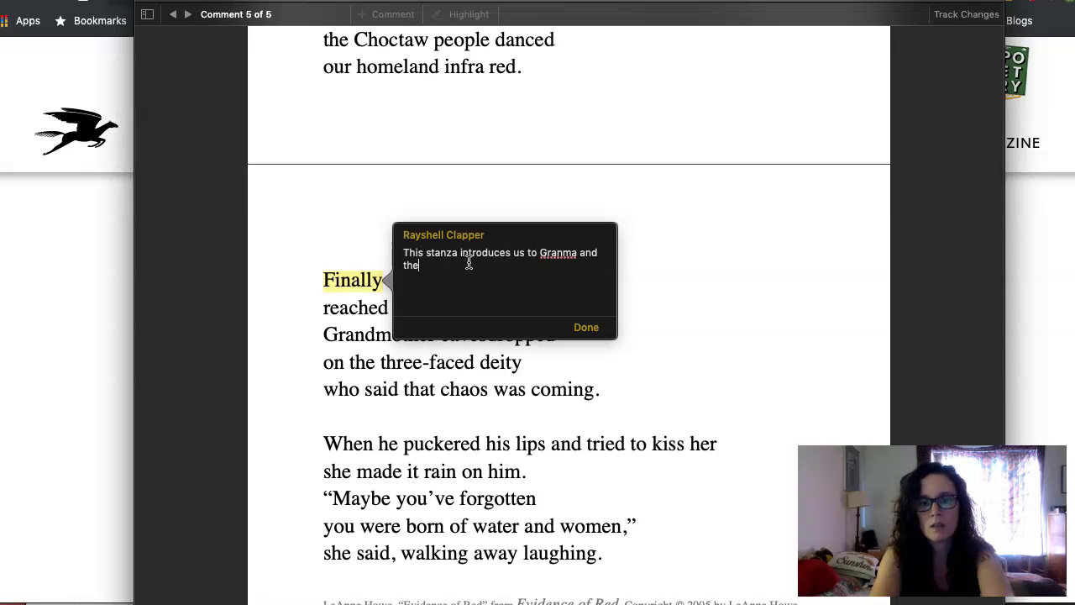
pyautogui.press('BackSpace')
pyautogui.press('BackSpace')
pyautogui.press('BackSpace')
pyautogui.press('BackSpace')
pyautogui.press('BackSpace')
pyautogui.press('BackSpace')
pyautogui.press('BackSpace')
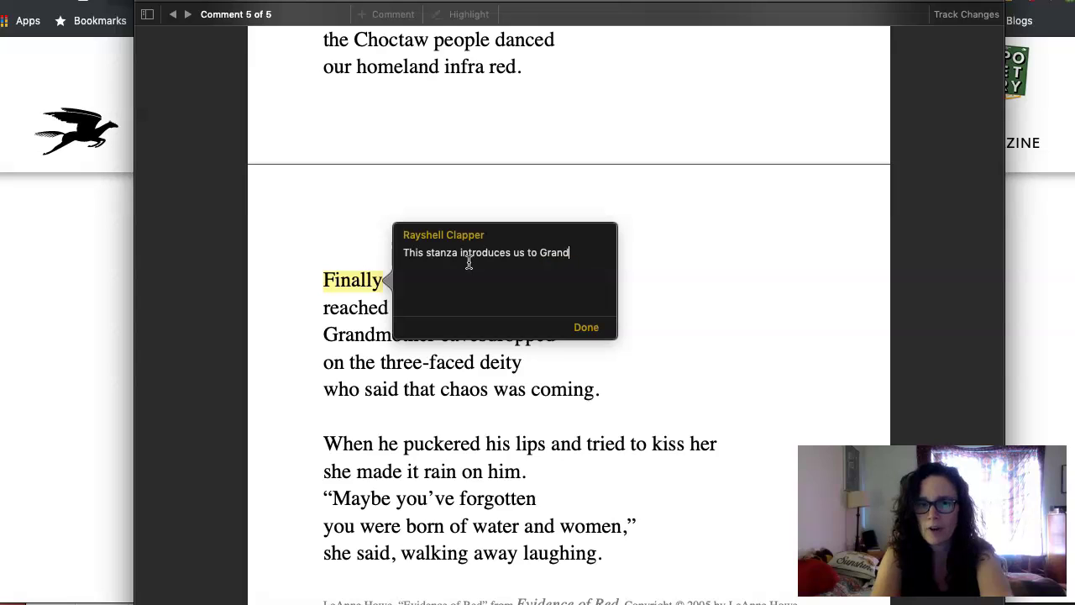
pyautogui.write('dma and thre')
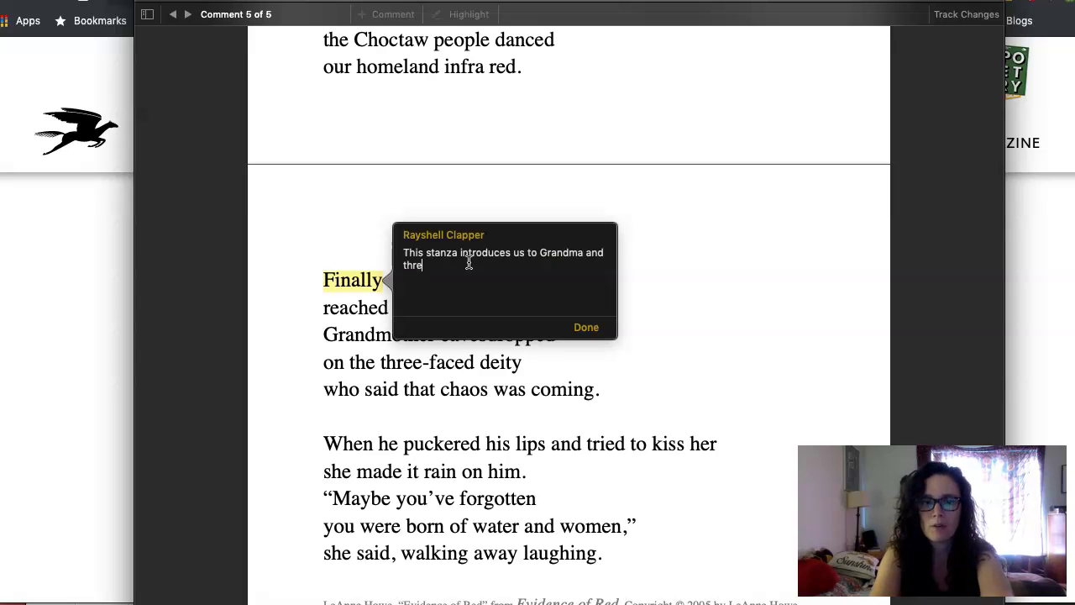
pyautogui.write('e-faced deit')
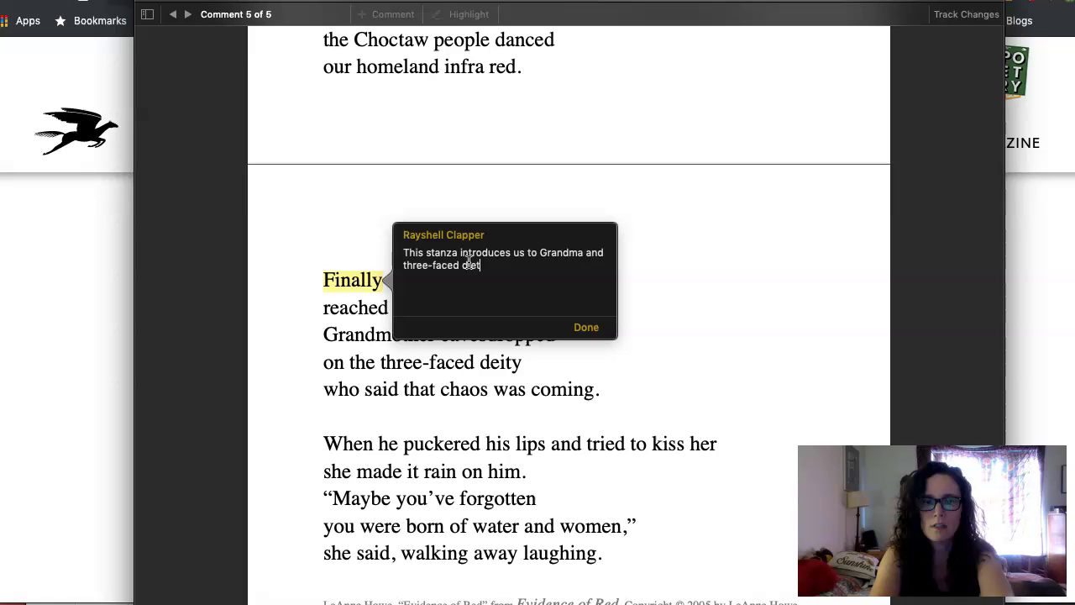
# Step: Complete the stanza five comment's sentence with "and shows the conflict betwixt the two."
pyautogui.write('y and shows the')
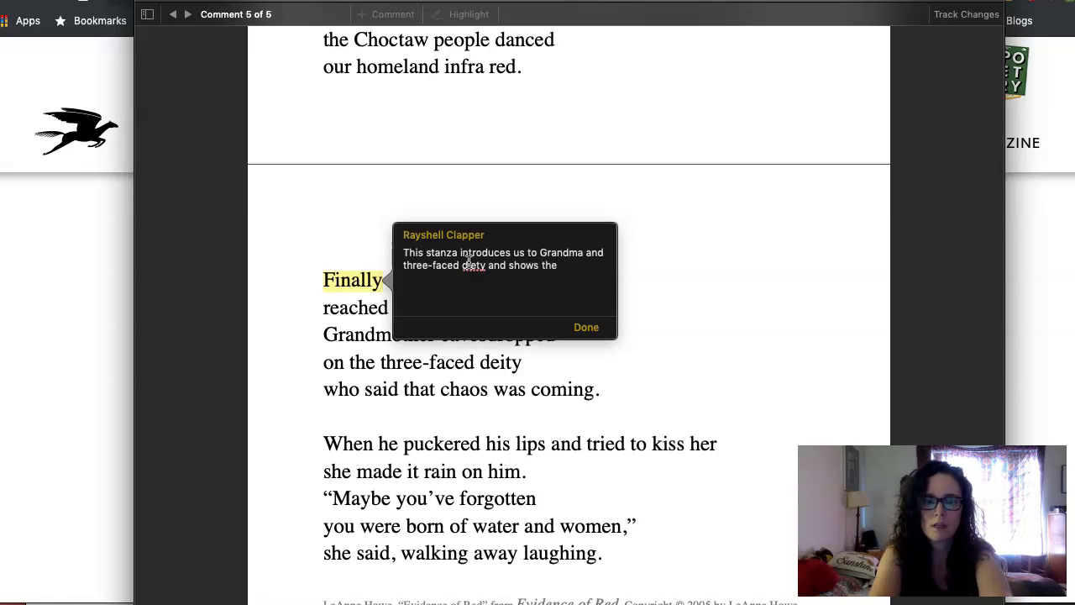
pyautogui.write(' conflict betw')
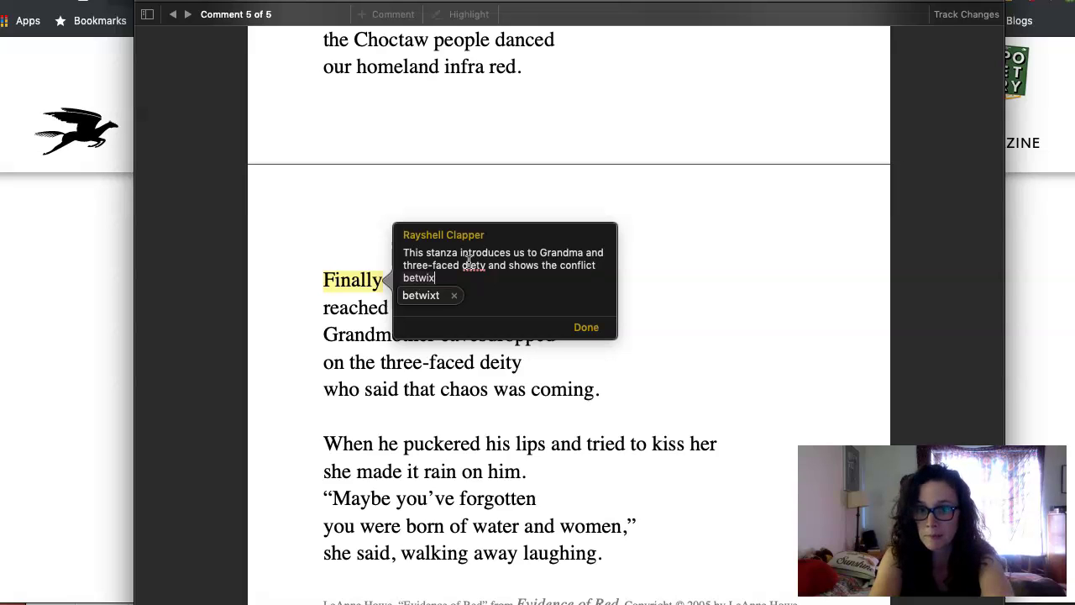
pyautogui.write('ixt')
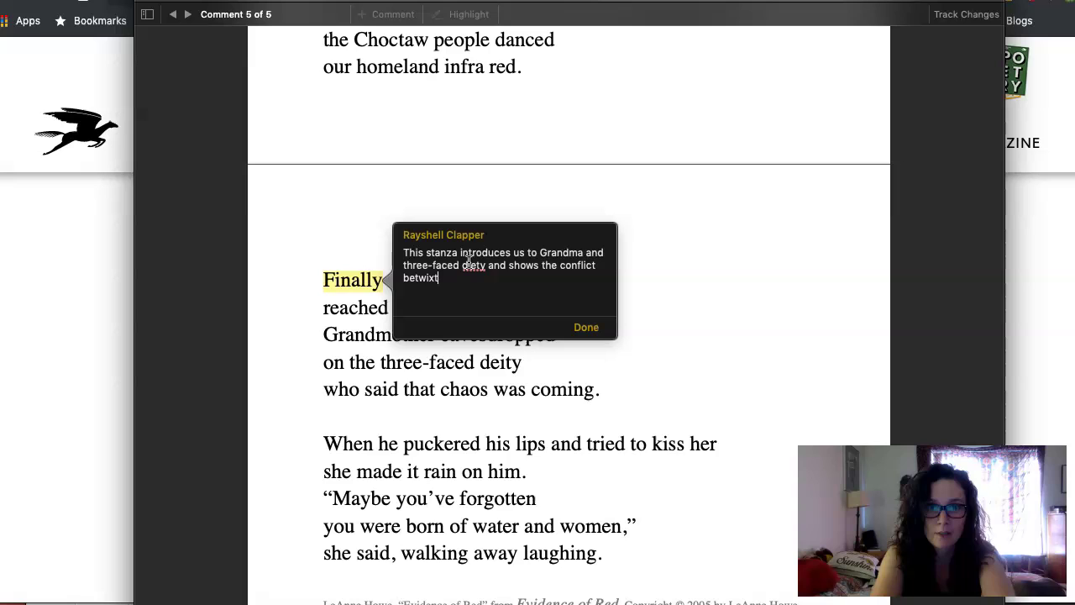
pyautogui.write(' the two')
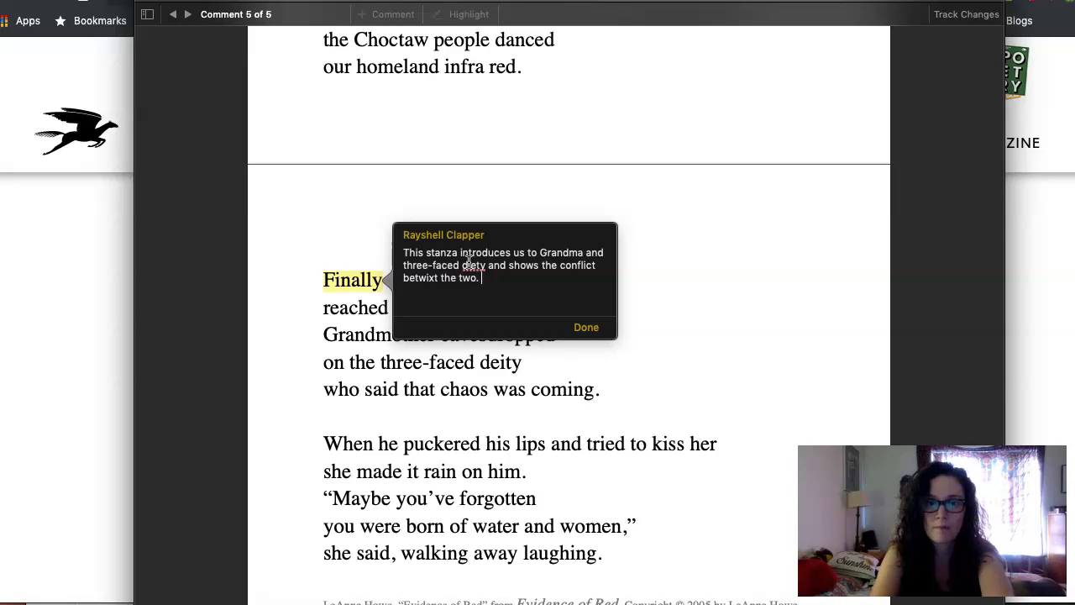
# Step: End the stanza five comment with a period, correct "diety" to "deity" in it, and finish the comment
pyautogui.write('.')
pyautogui.rightClick(468, 264)
pyautogui.click(590, 294)
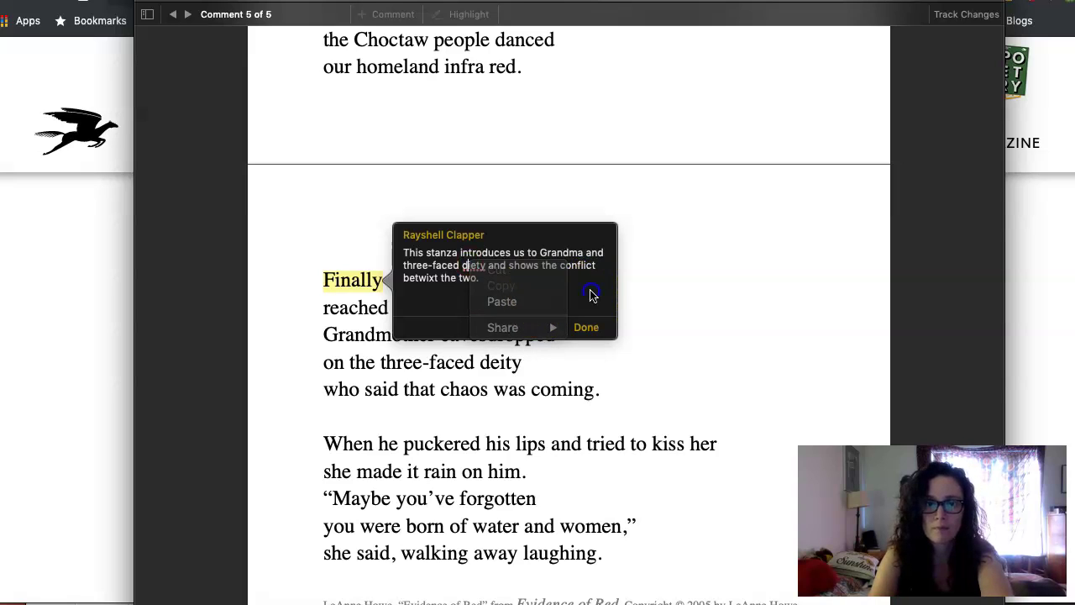
pyautogui.click(467, 264)
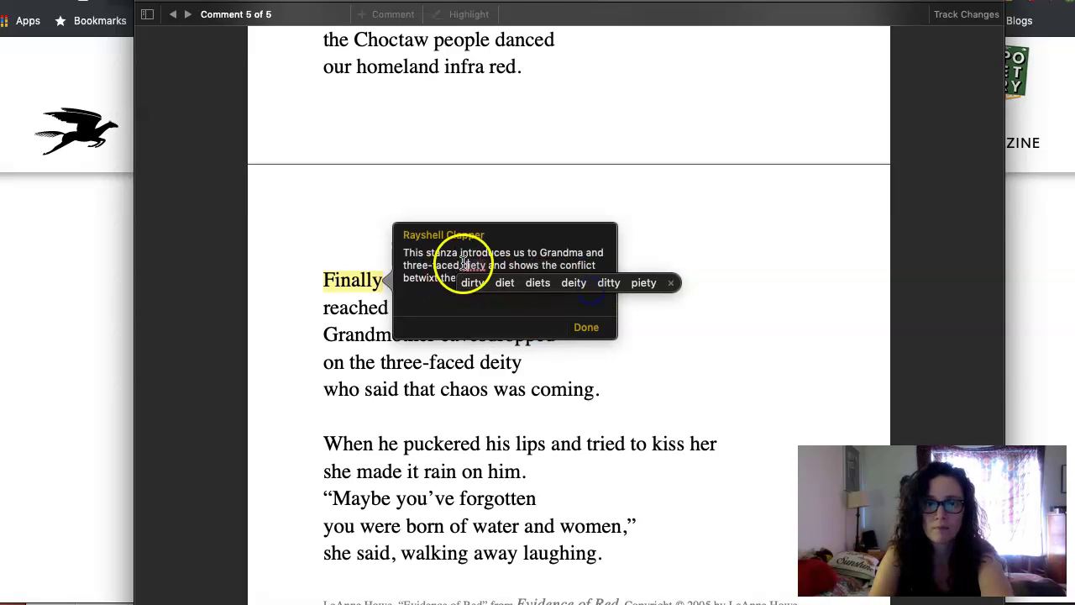
pyautogui.click(573, 283)
pyautogui.click(586, 327)
# Step: Attach a comment to "When" opening stanza six beginning "Grandma gives the three-faced deity shade"
pyautogui.scroll(-2, 519, 412)
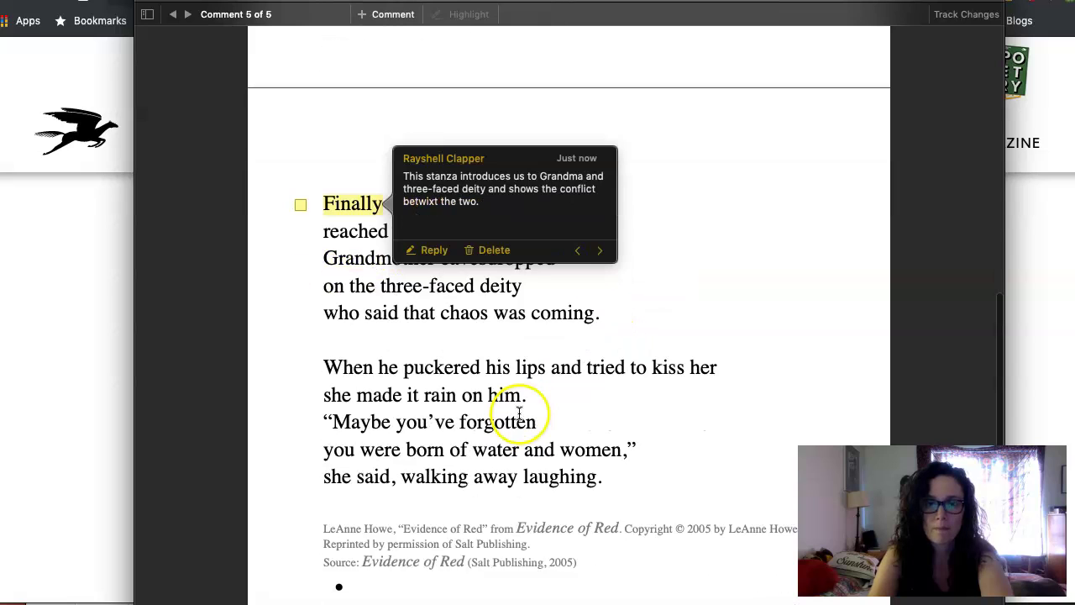
pyautogui.click(321, 353)
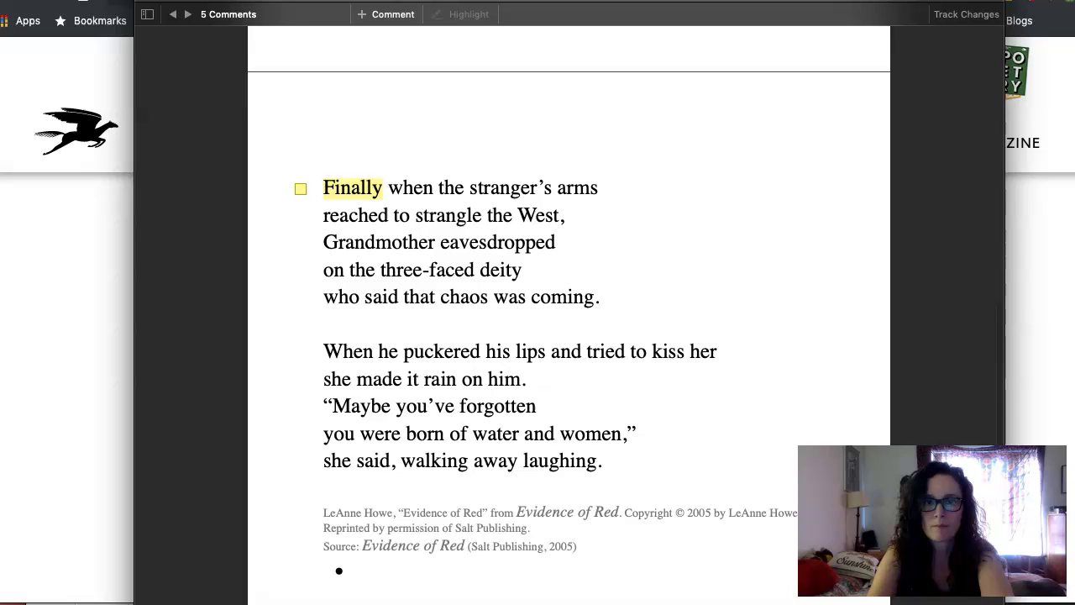
pyautogui.click(352, 187)
pyautogui.doubleClick(336, 352)
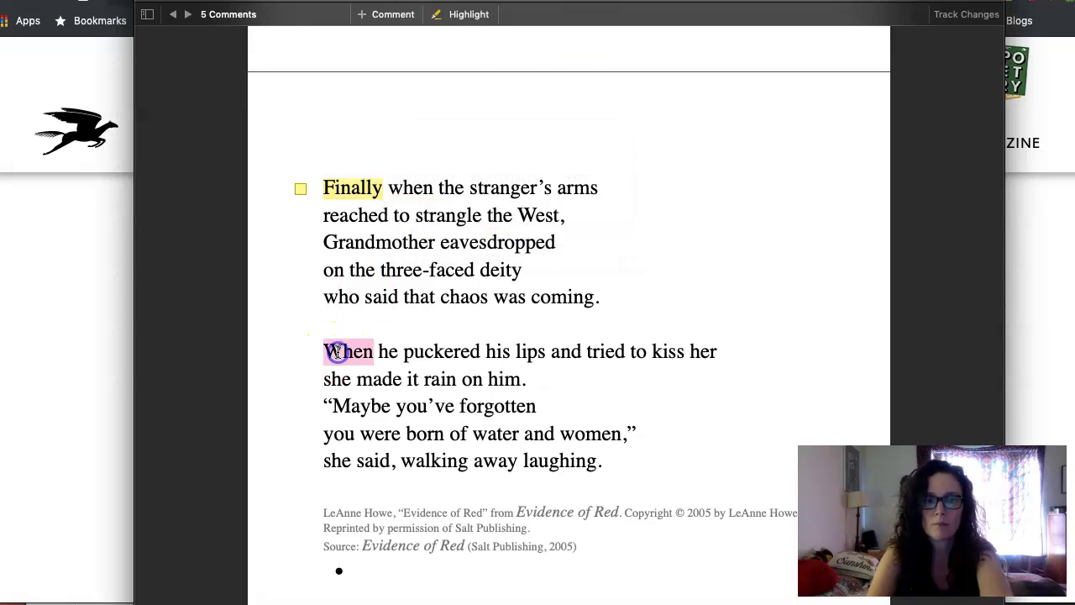
pyautogui.press('super+shift+k')
pyautogui.write('Gra')
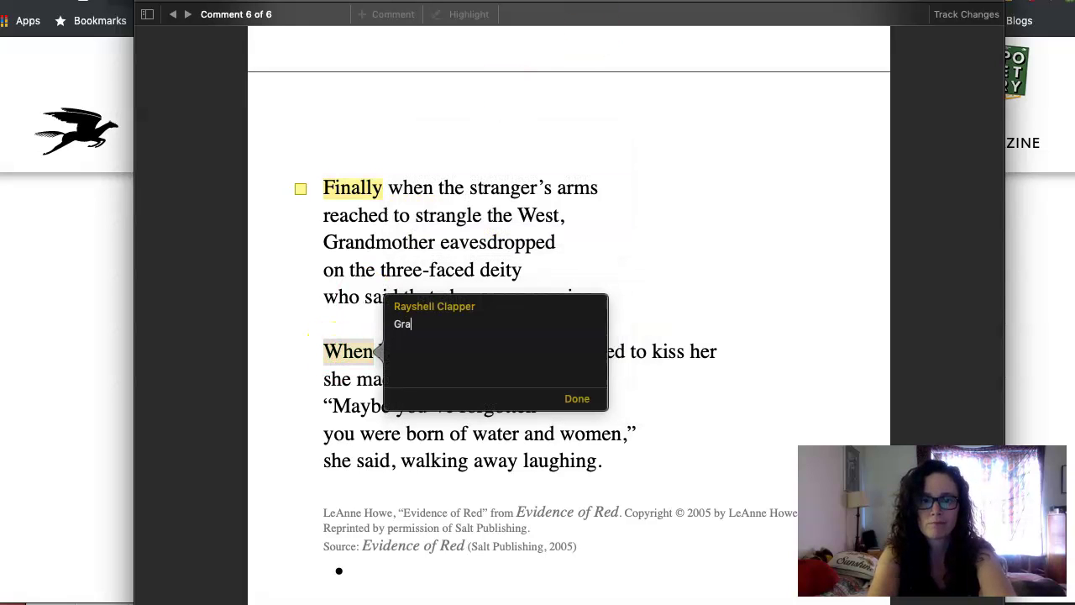
pyautogui.write('ndm')
pyautogui.press('BackSpace')
pyautogui.write('ndma g')
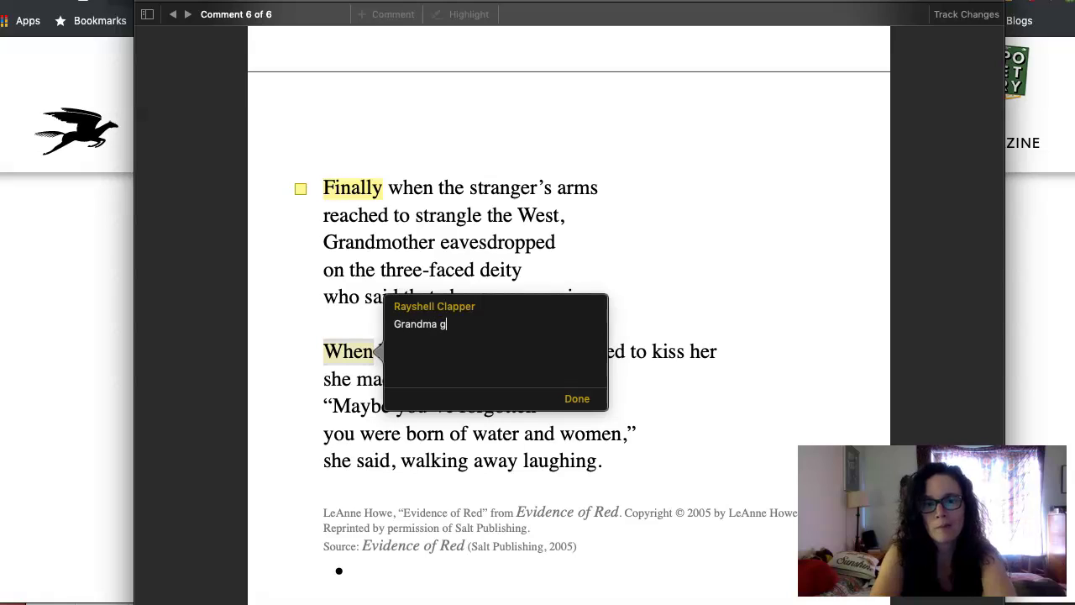
pyautogui.write('ives the three')
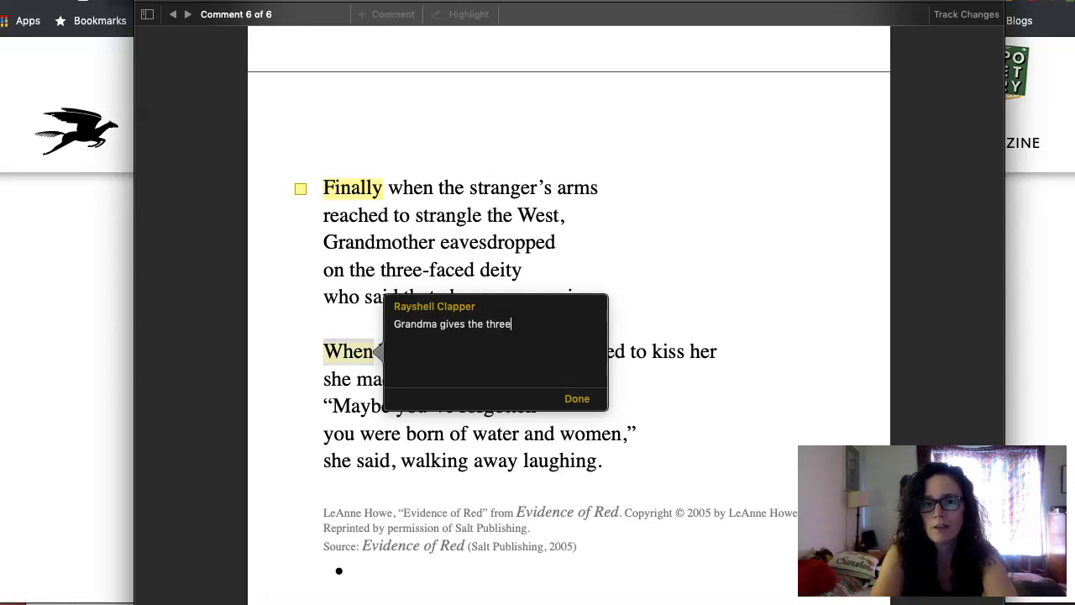
pyautogui.write('-faced dei')
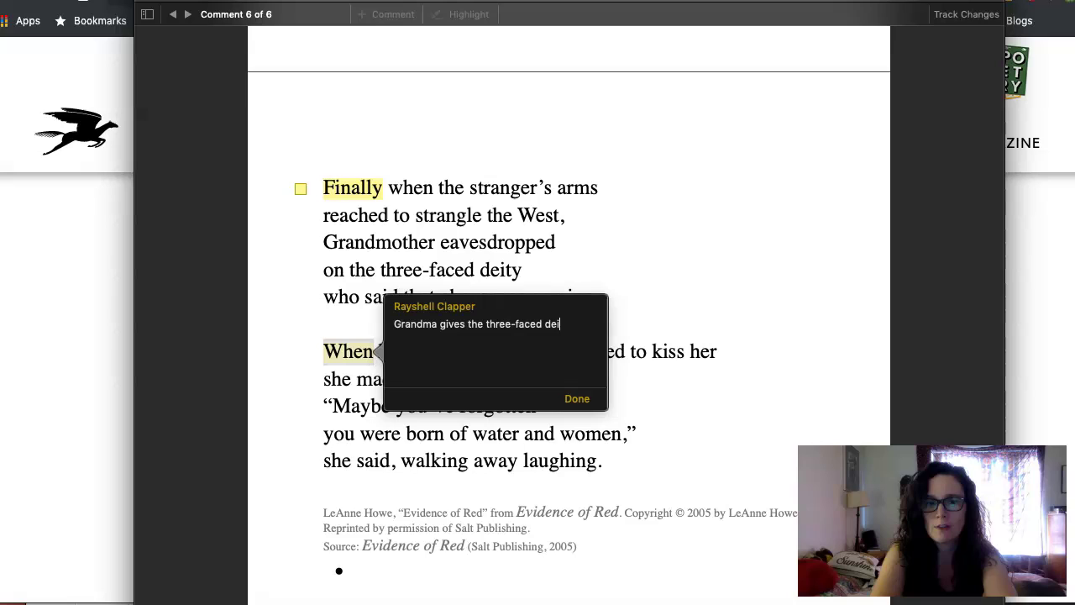
pyautogui.write('ty shade')
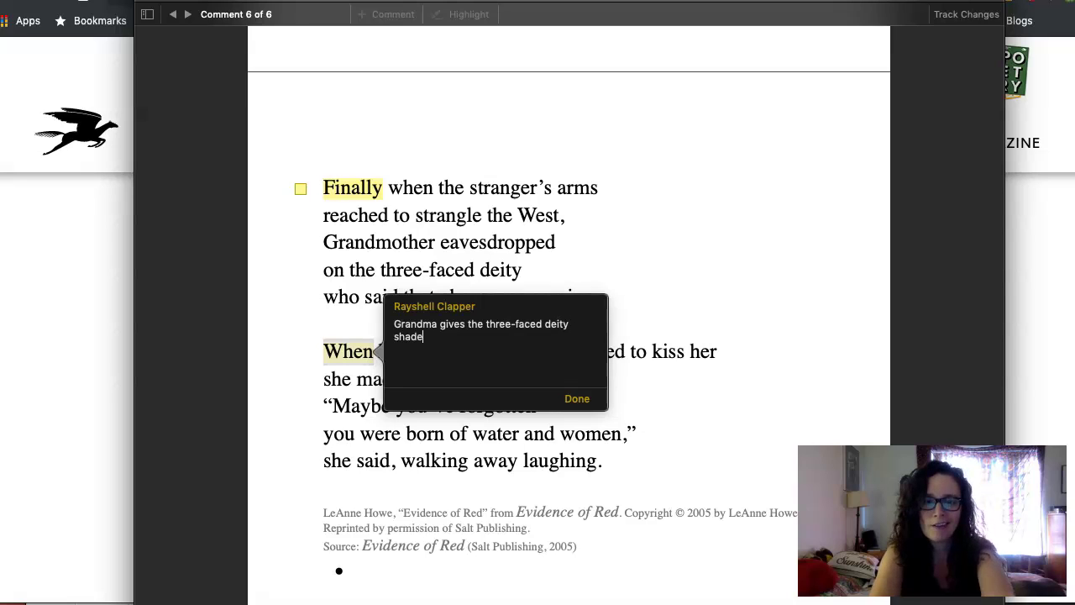
# Step: Complete the stanza six comment with "...in other words, she flexes her authority and power." and finish it
pyautogui.write('...in other')
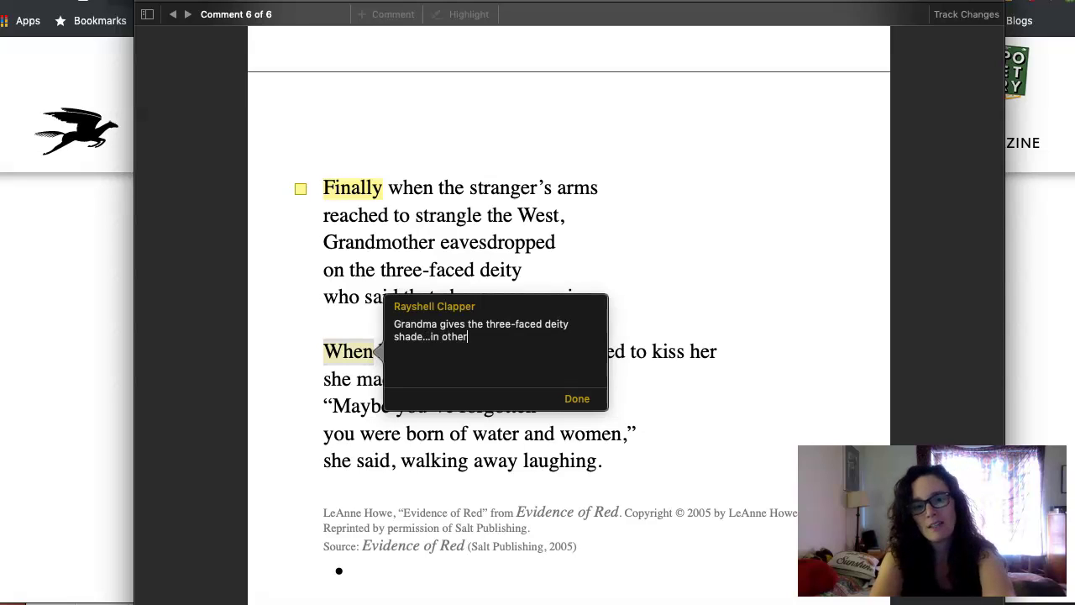
pyautogui.write('w')
pyautogui.press('BackSpace')
pyautogui.write('words, sh')
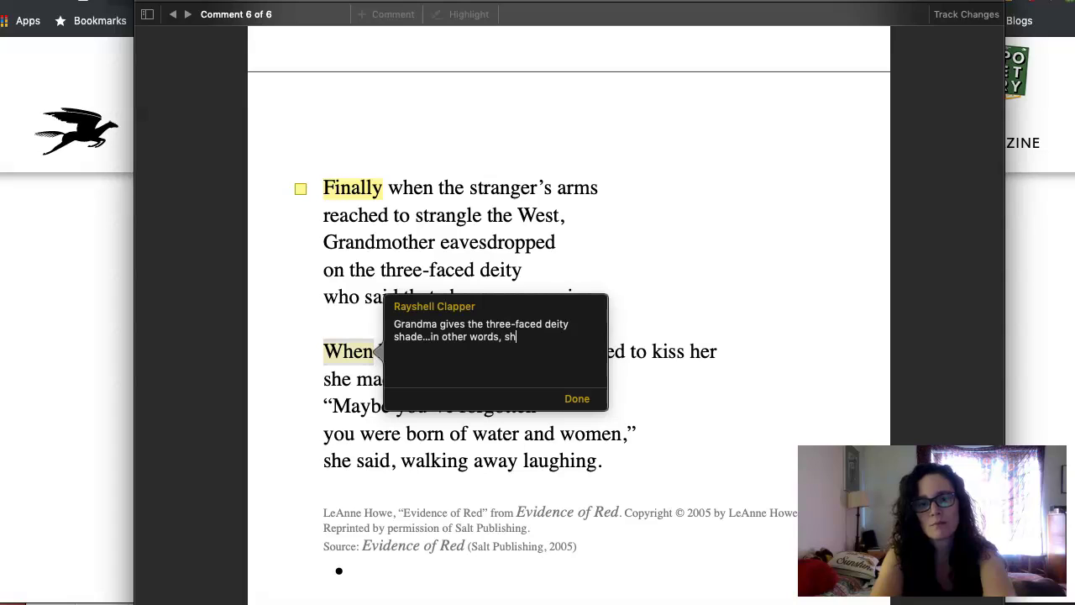
pyautogui.write('e flexes her')
pyautogui.press('BackSpace')
pyautogui.write('s he')
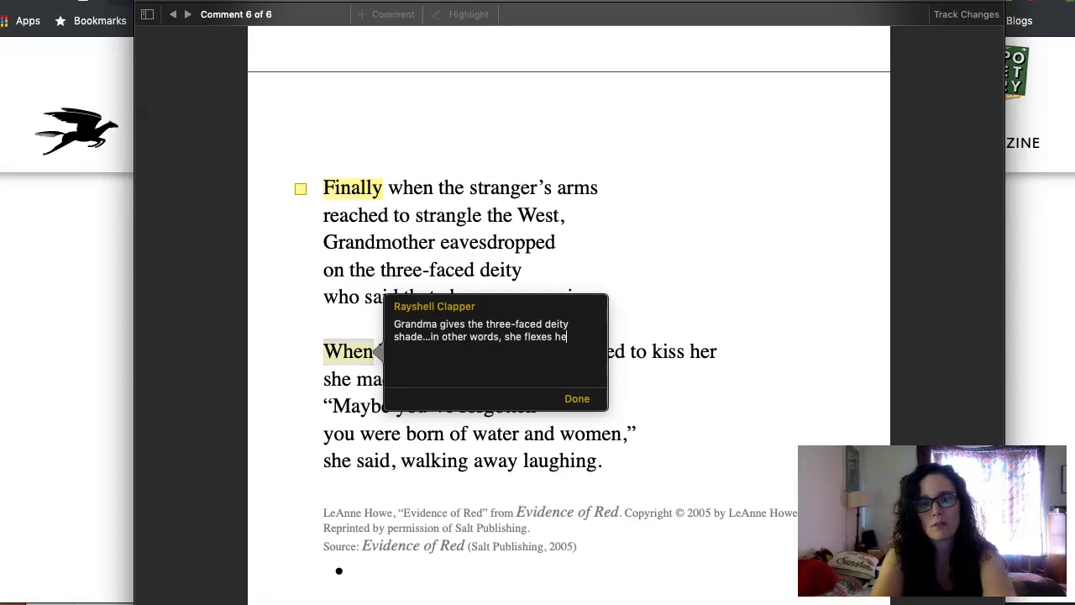
pyautogui.write('r authors and p')
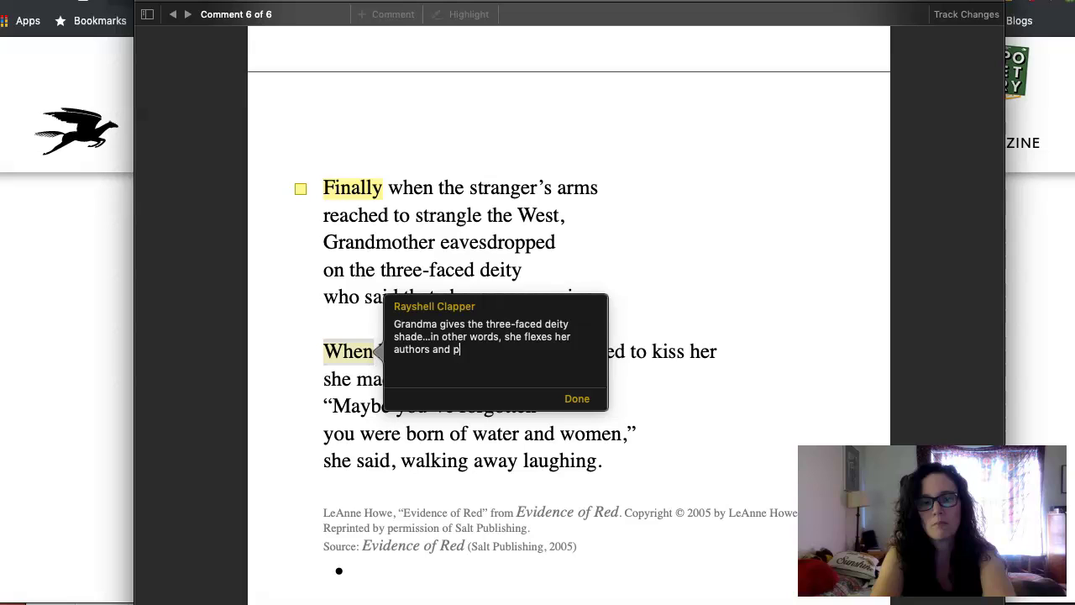
pyautogui.press('BackSpace')
pyautogui.press('BackSpace')
pyautogui.press('BackSpace')
pyautogui.press('BackSpace')
pyautogui.press('BackSpace')
pyautogui.write('ity and power.')
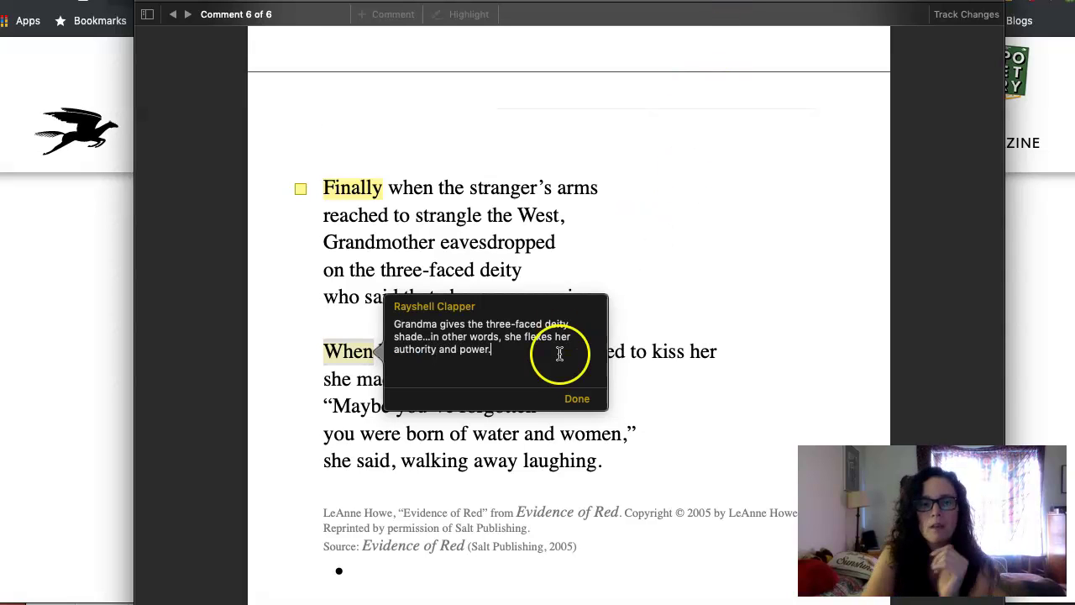
pyautogui.click(577, 398)
# Step: Show the text formatting options and color the word "salt" in the first stanza red
pyautogui.click(348, 251)
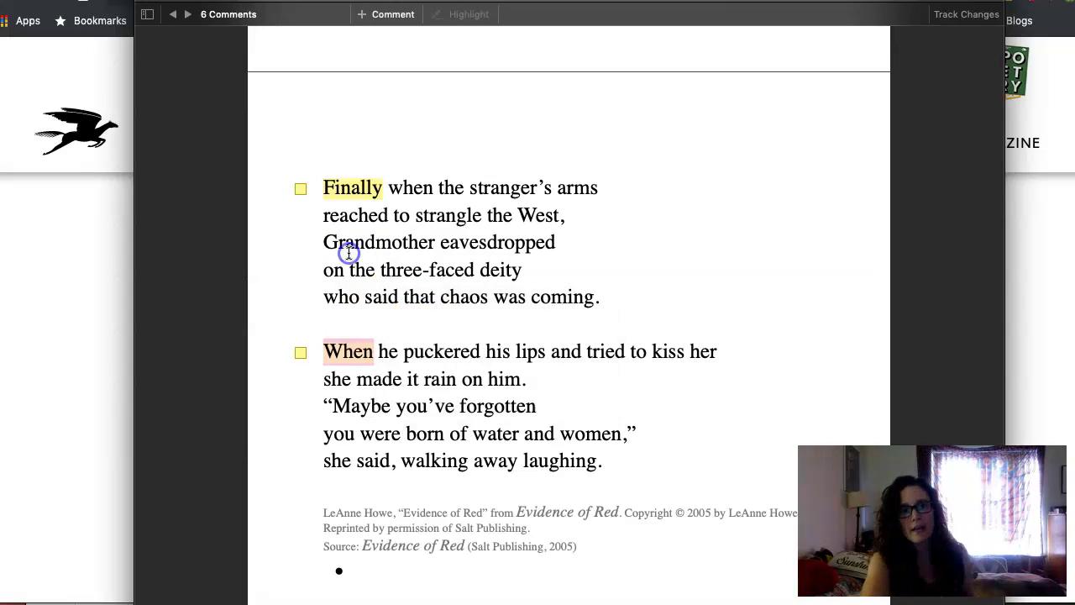
pyautogui.scroll(5, 347, 252)
pyautogui.scroll(2, 348, 256)
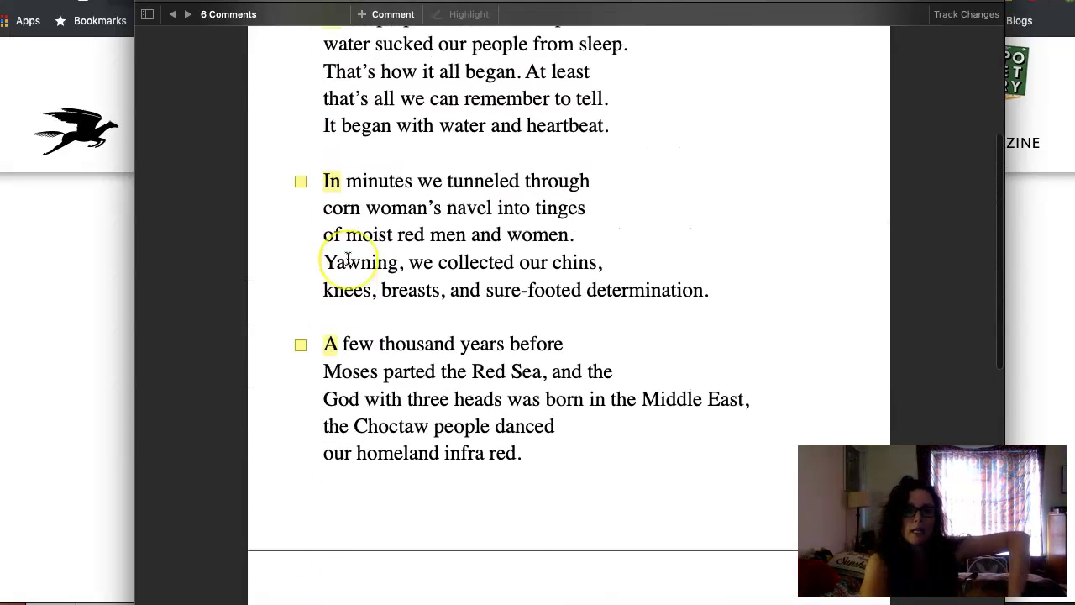
pyautogui.scroll(4, 348, 259)
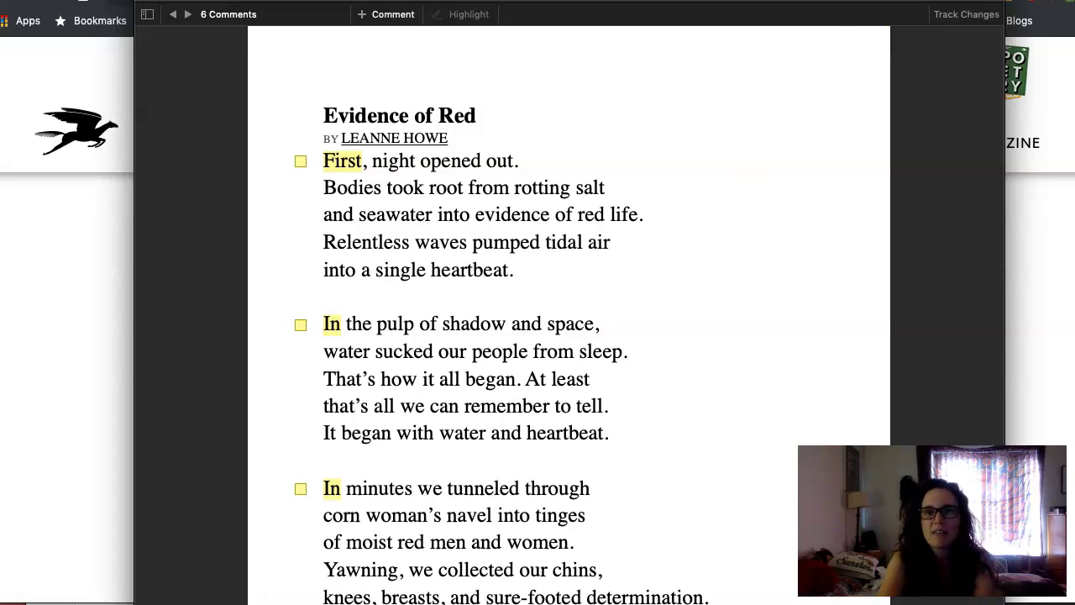
pyautogui.press('alt+super+i')
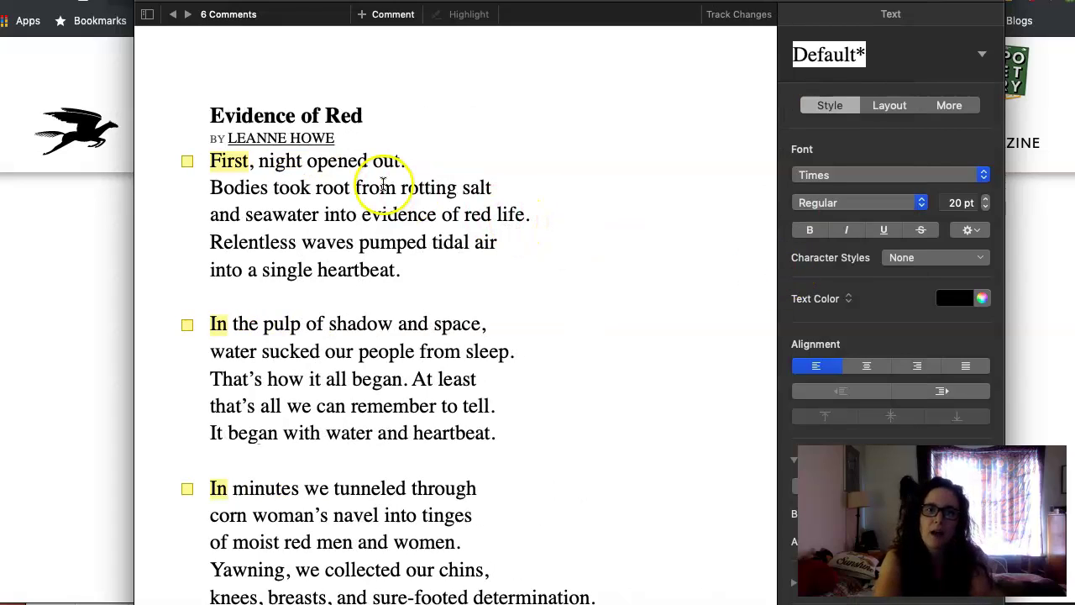
pyautogui.doubleClick(473, 190)
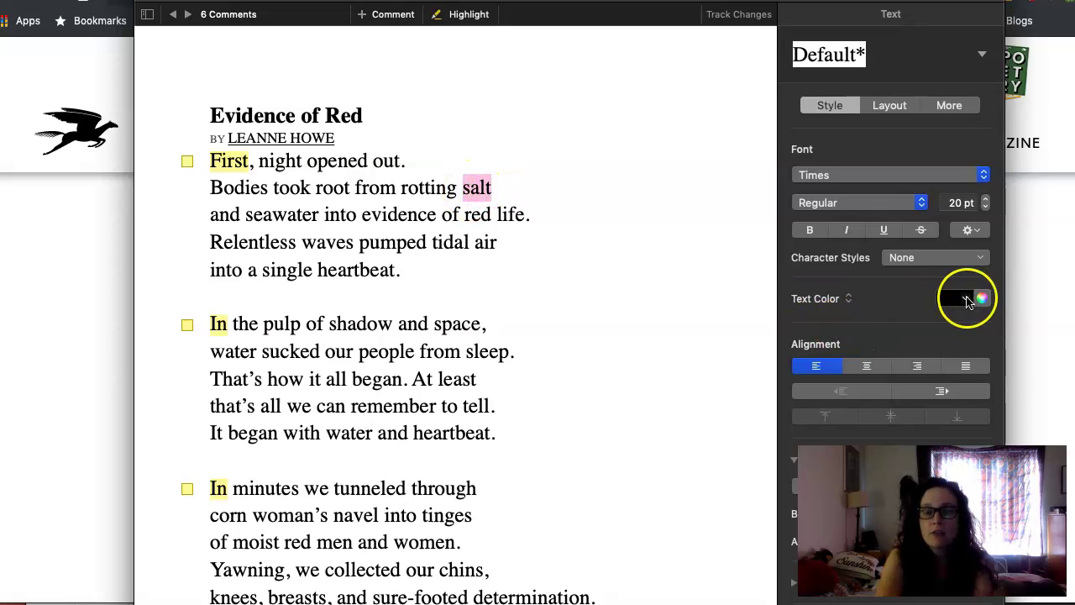
pyautogui.click(972, 232)
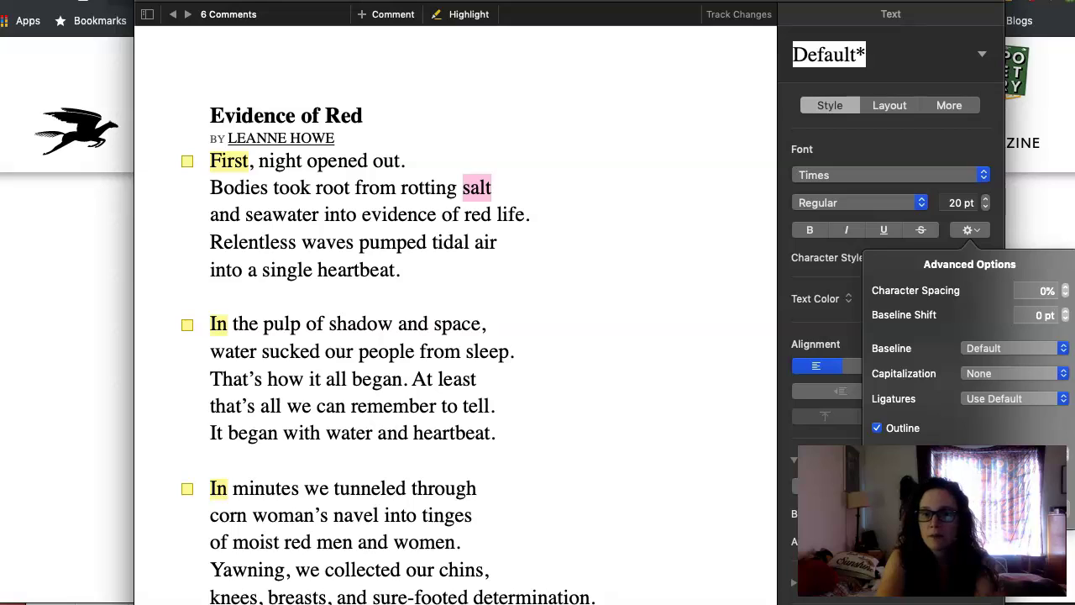
pyautogui.press('super+Tab')
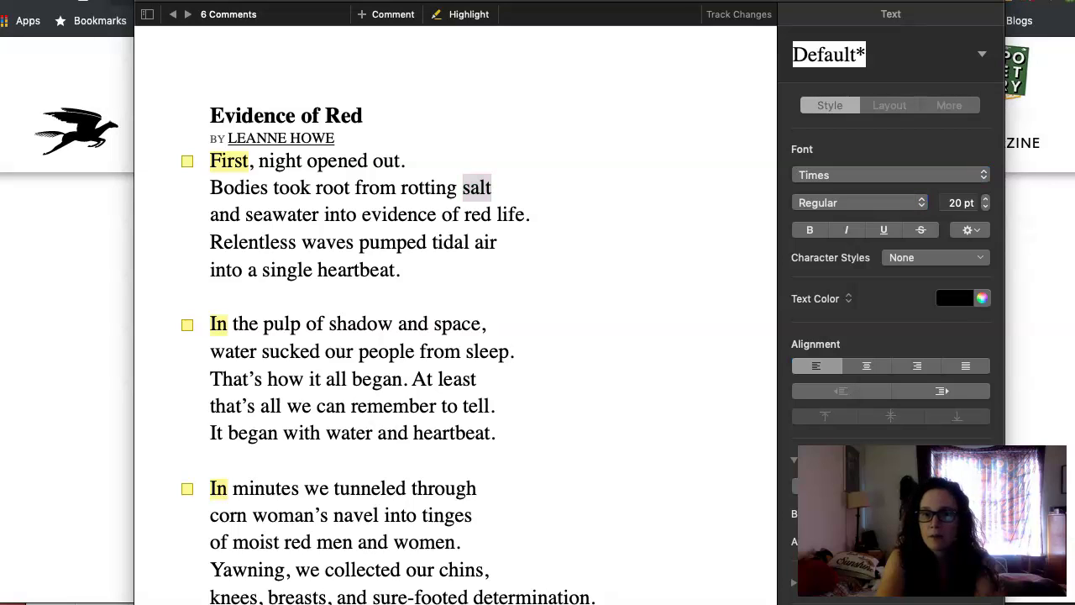
pyautogui.click(964, 301)
pyautogui.click(1010, 367)
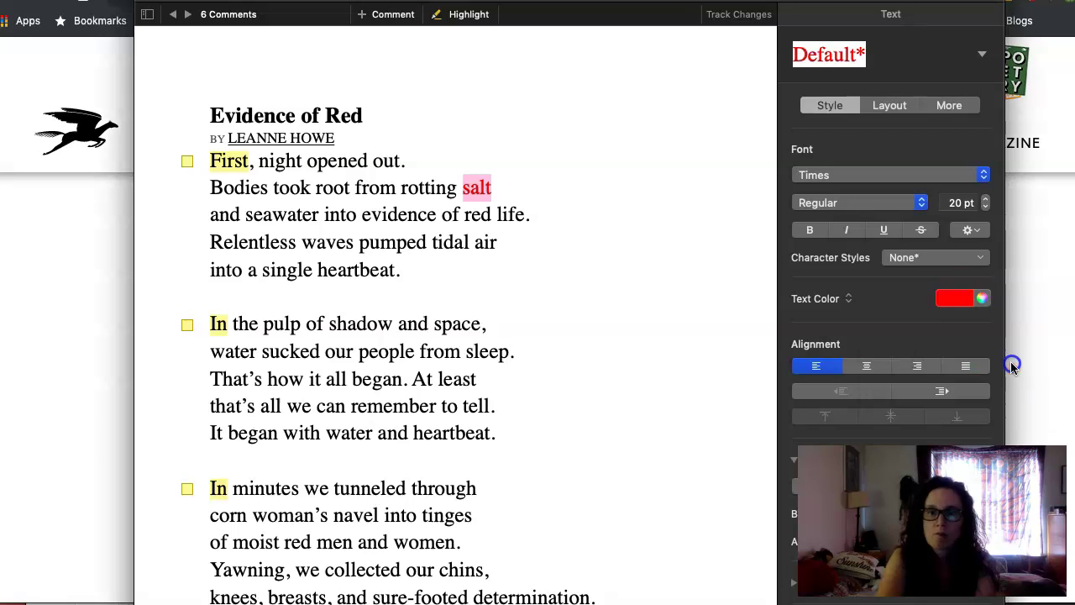
pyautogui.click(608, 295)
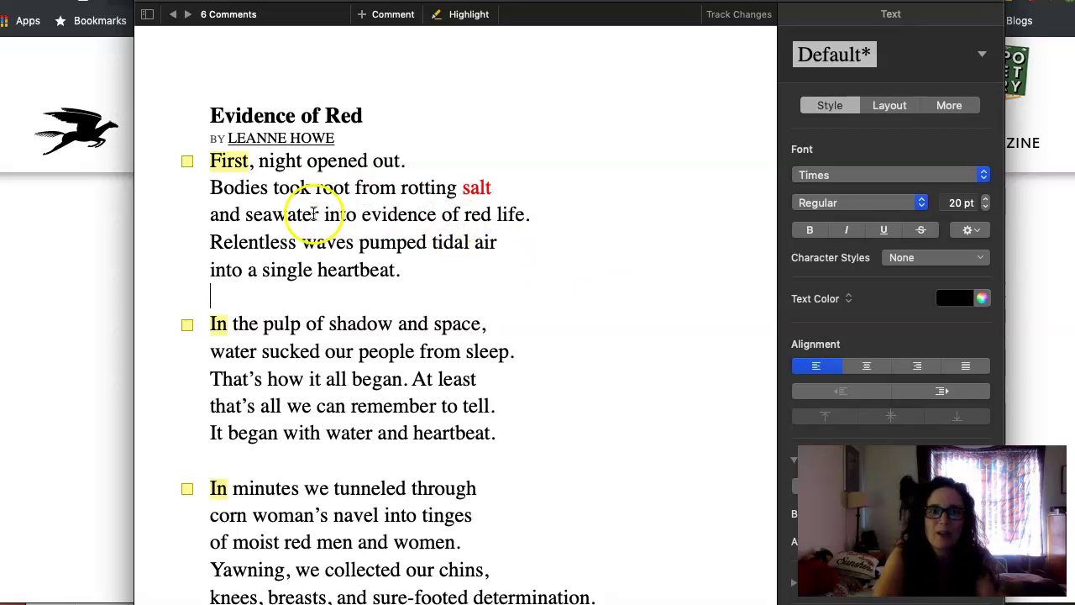
# Step: Color the "water" part of "seawater" in the first stanza red
pyautogui.click(272, 217)
pyautogui.moveTo(272, 217); pyautogui.dragTo(328, 217)
pyautogui.click(947, 298)
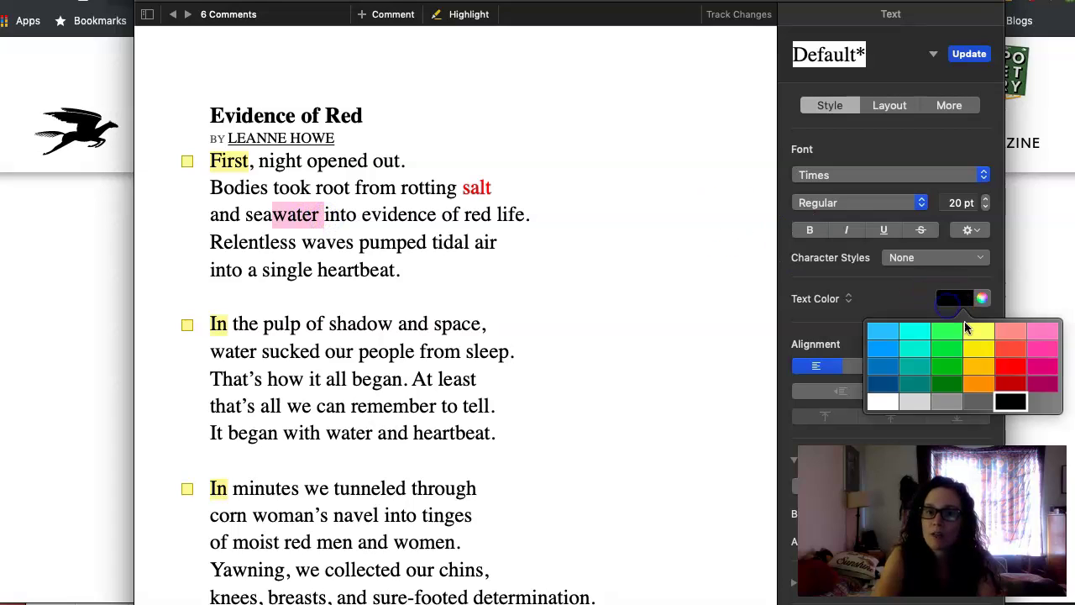
pyautogui.click(1015, 370)
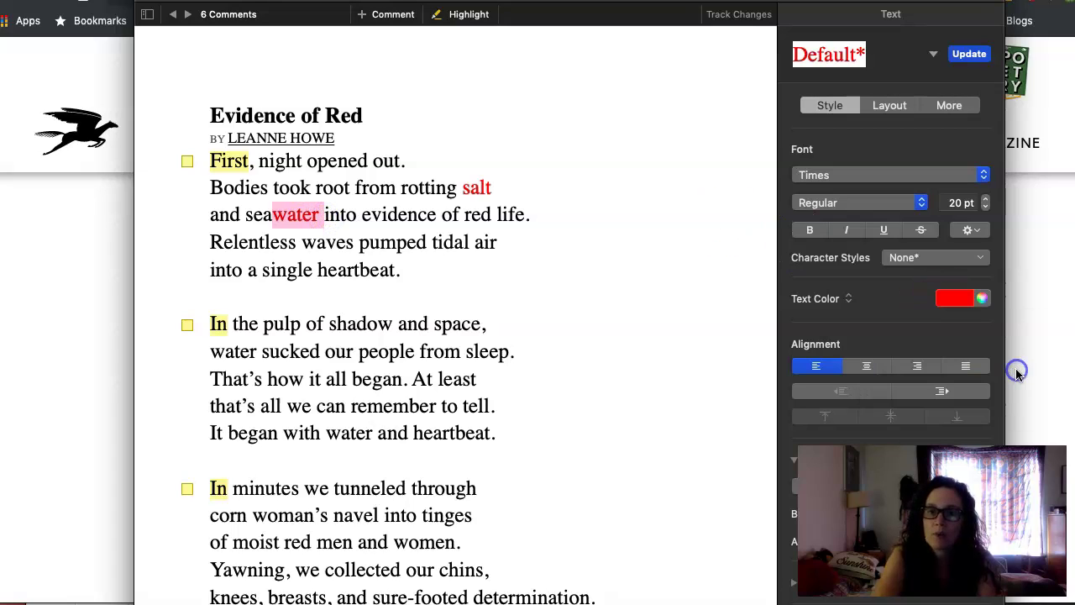
pyautogui.click(607, 405)
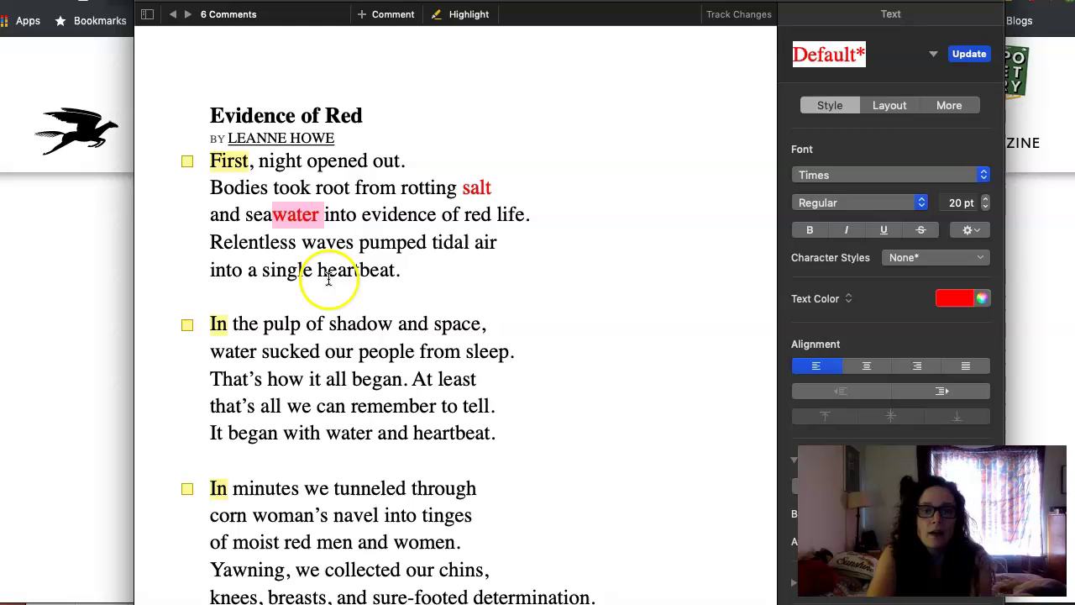
# Step: Color the word "heartbeat" at the end of the first stanza red
pyautogui.doubleClick(361, 269)
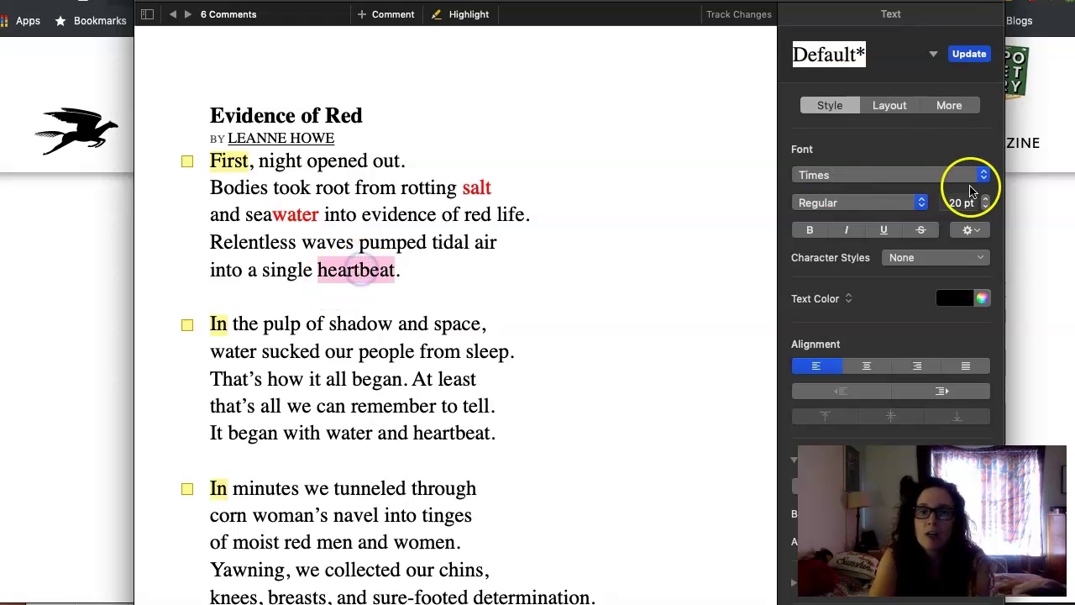
pyautogui.click(972, 233)
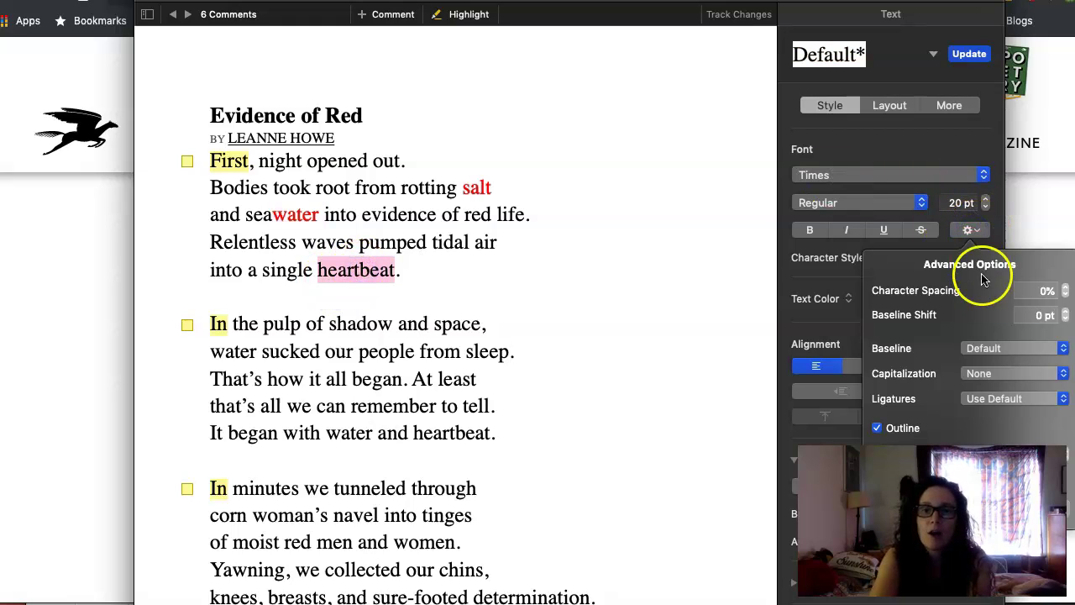
pyautogui.click(971, 232)
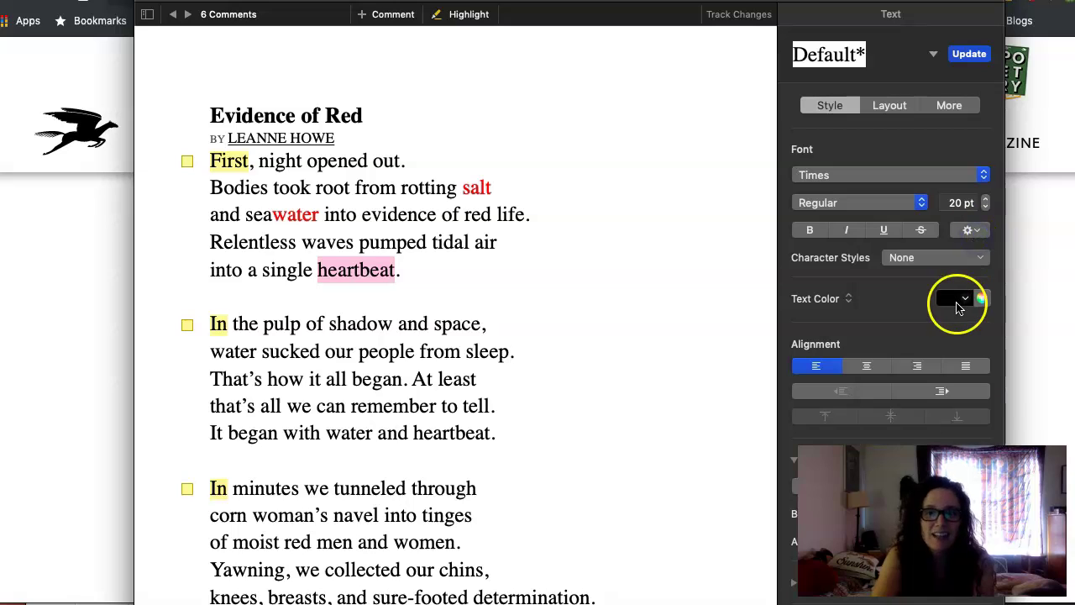
pyautogui.click(956, 299)
pyautogui.click(1001, 361)
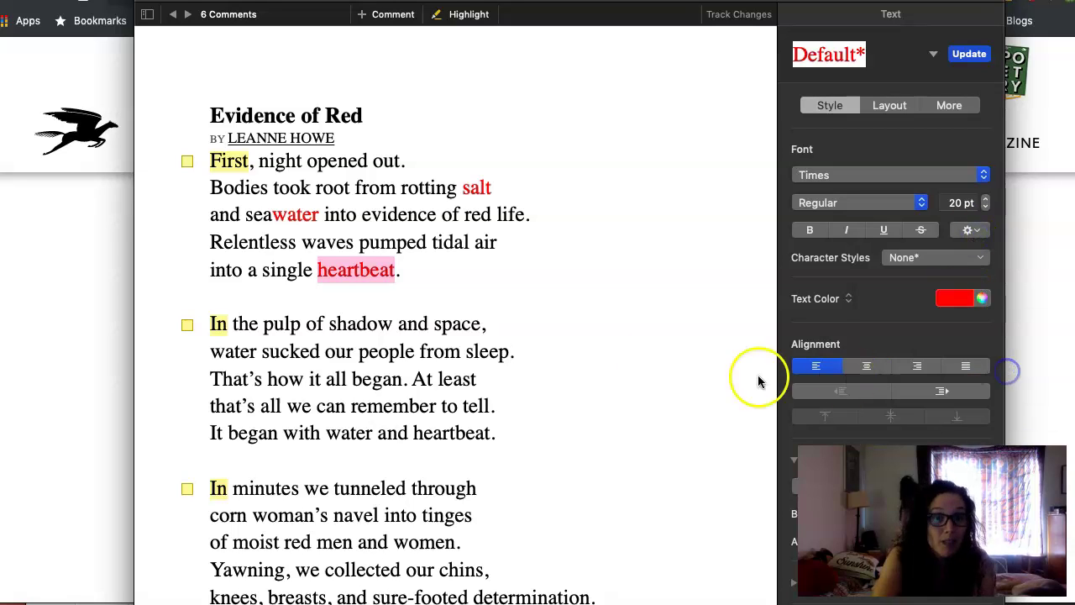
pyautogui.click(645, 357)
# Step: Color the phrase "evidence of red" in the first stanza red
pyautogui.scroll(-1, 647, 358)
pyautogui.scroll(-2, 647, 357)
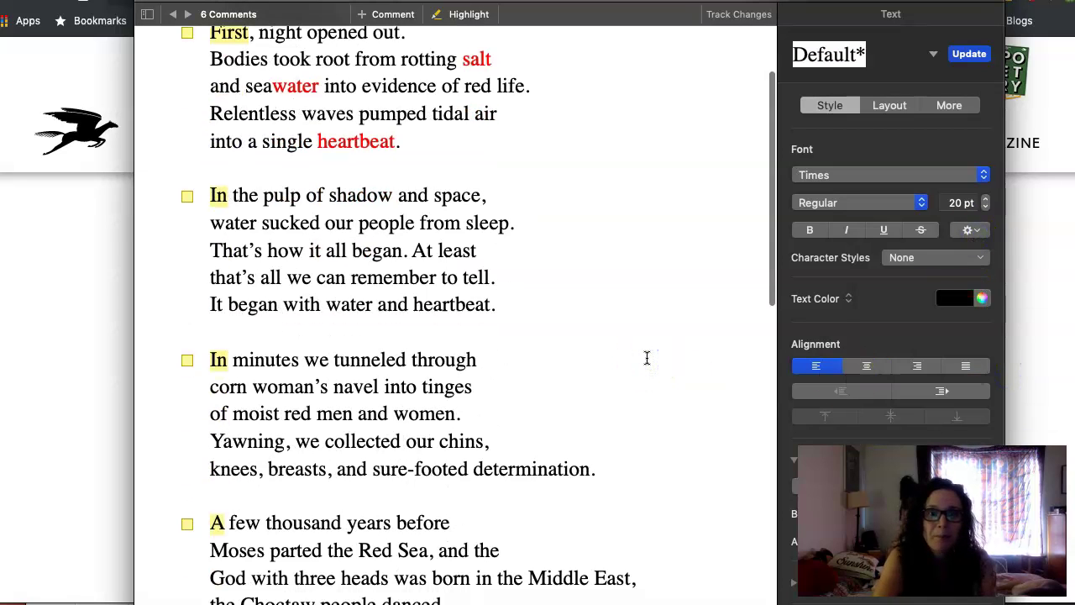
pyautogui.click(325, 222)
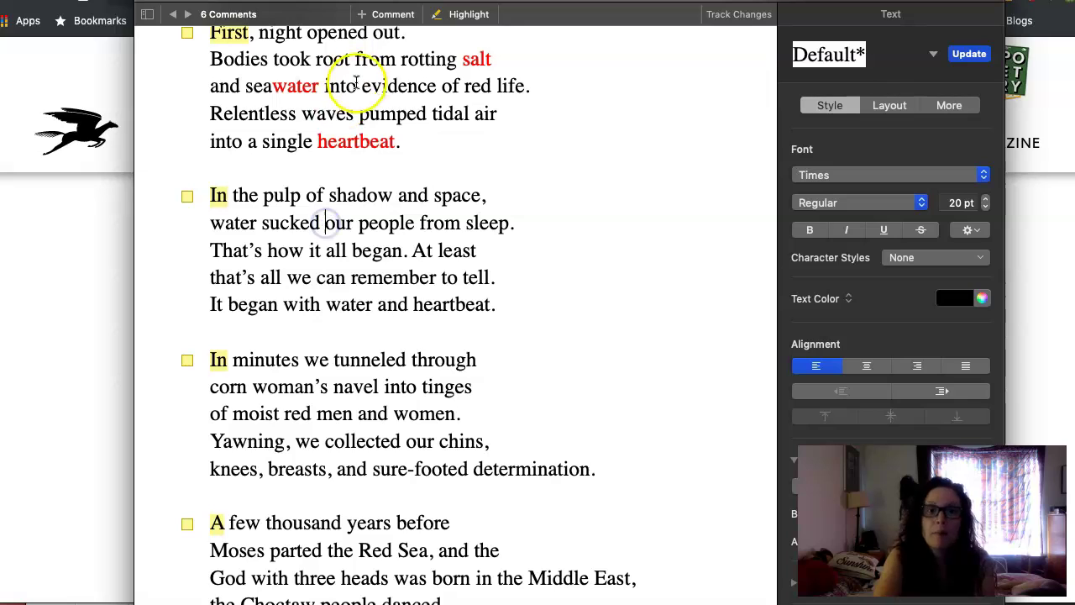
pyautogui.moveTo(361, 87); pyautogui.dragTo(494, 93)
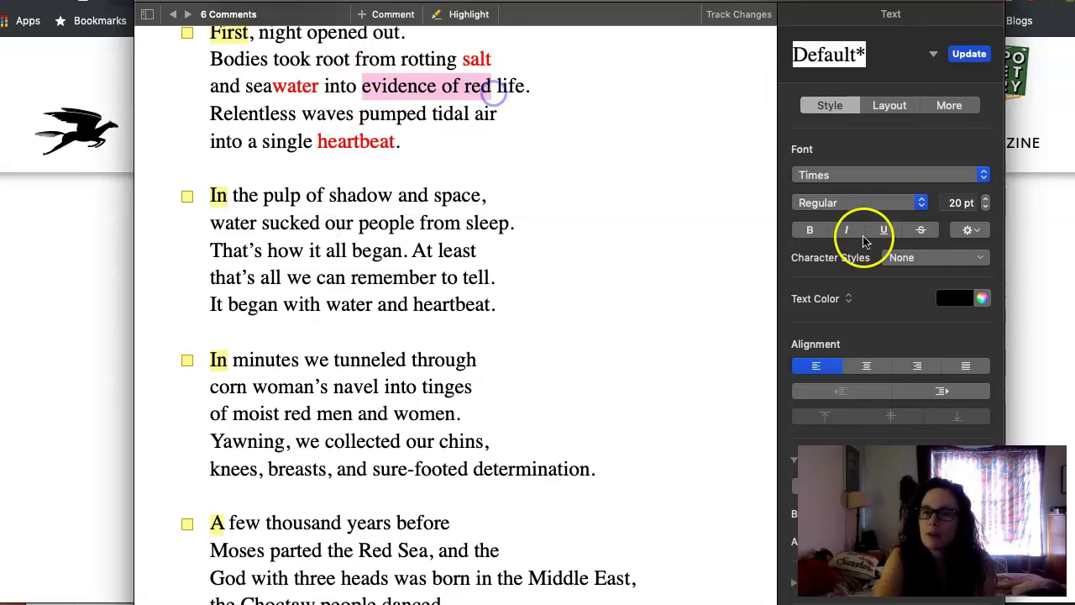
pyautogui.click(963, 303)
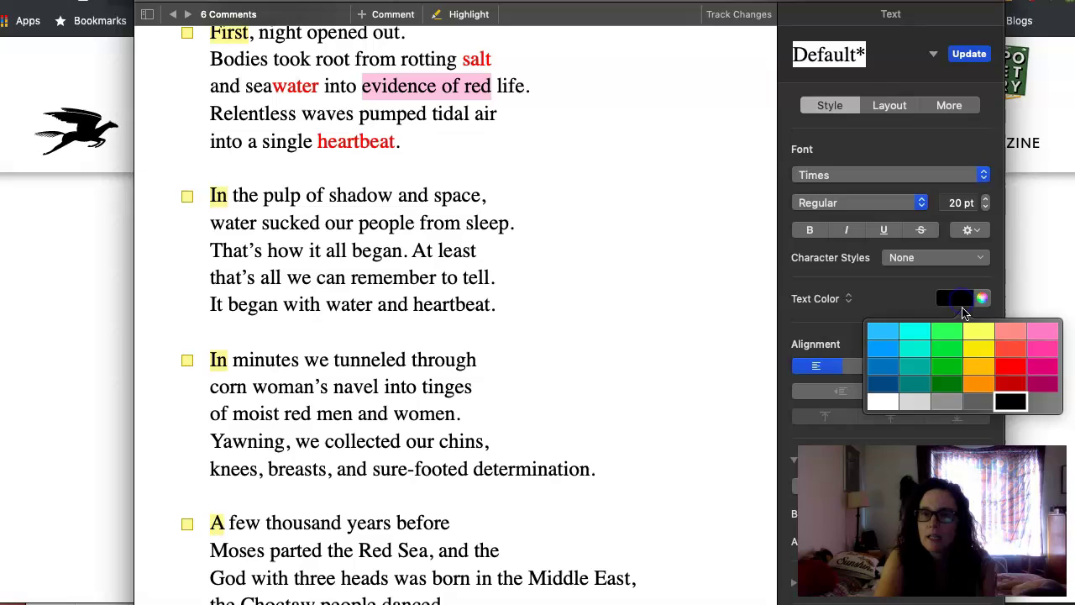
pyautogui.click(1018, 360)
pyautogui.click(510, 367)
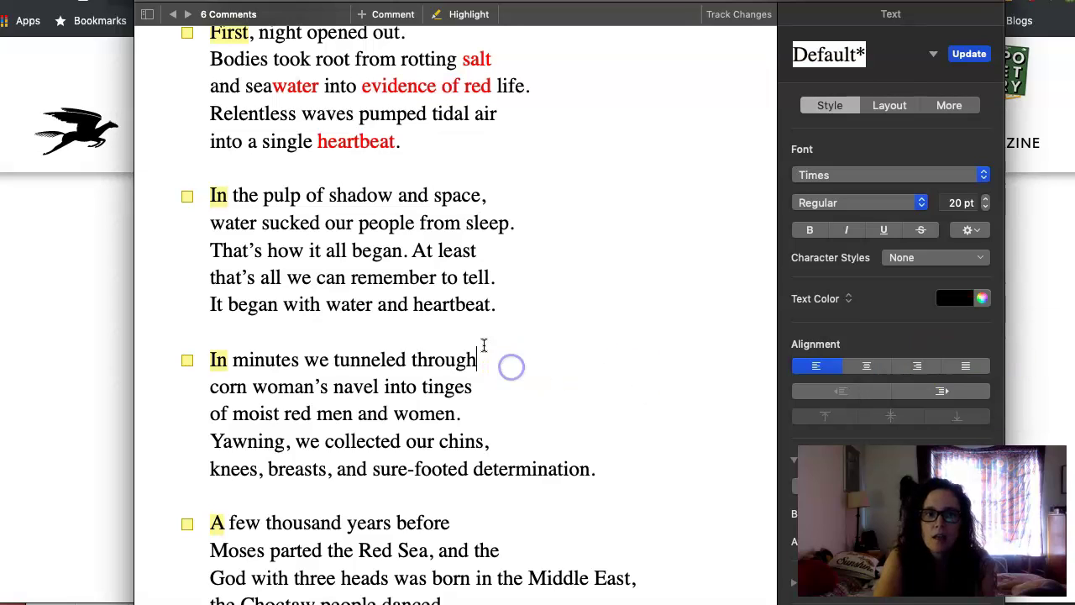
# Step: Color the word "heartbeat" at the end of the second stanza red and attach the comment "motif" to it
pyautogui.doubleClick(452, 304)
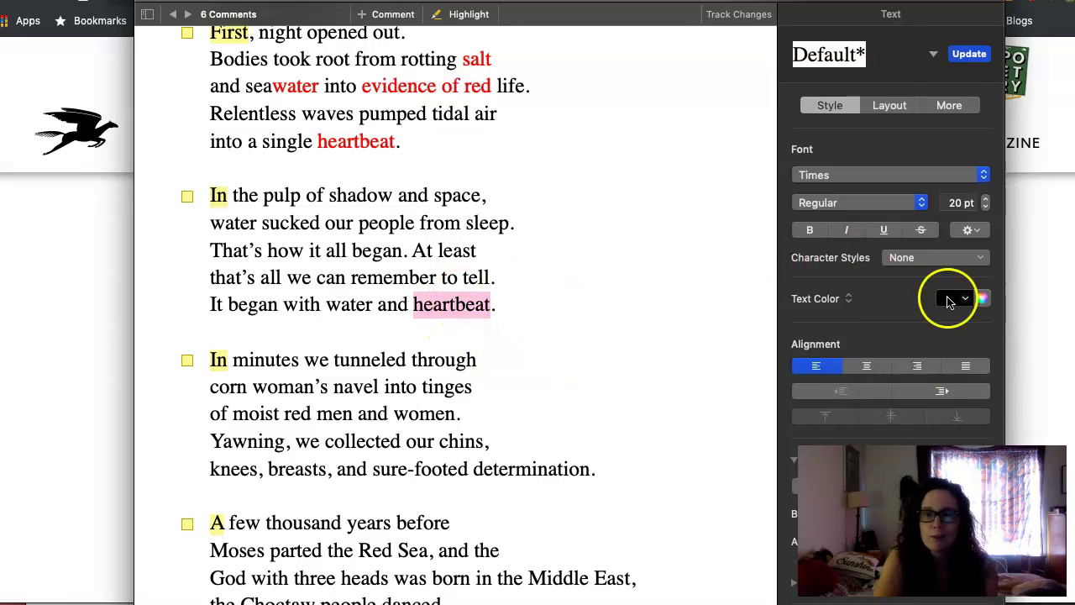
pyautogui.click(956, 299)
pyautogui.click(1014, 377)
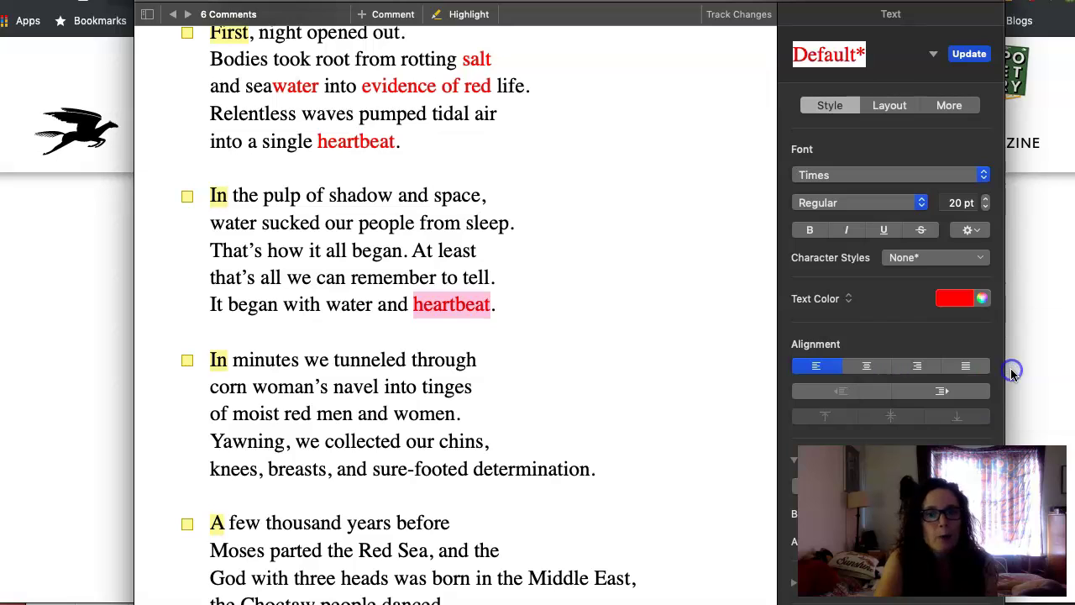
pyautogui.press('super+shift+k')
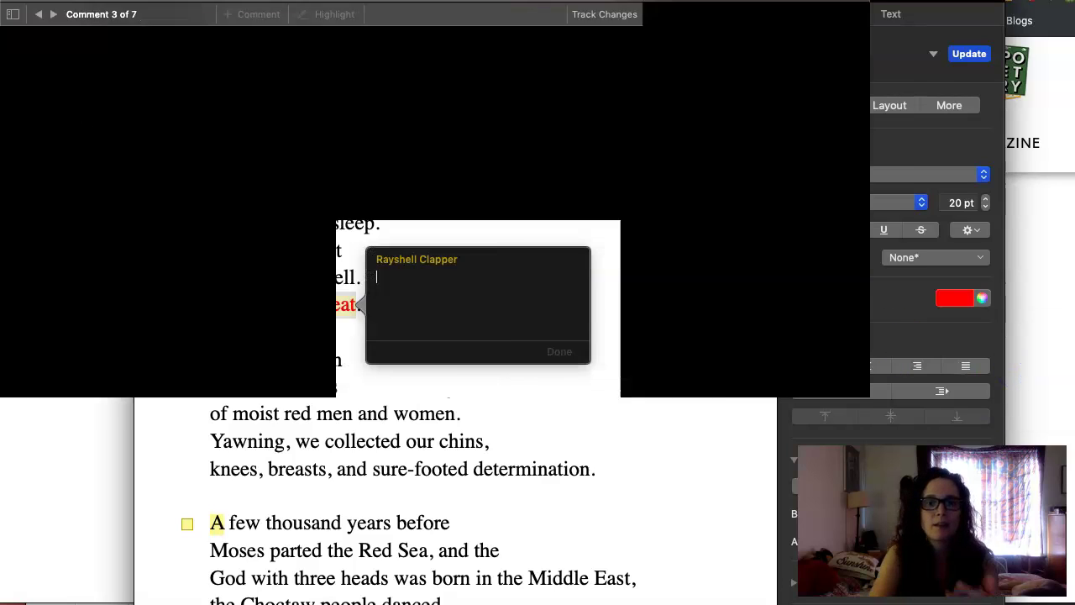
pyautogui.write('motif')
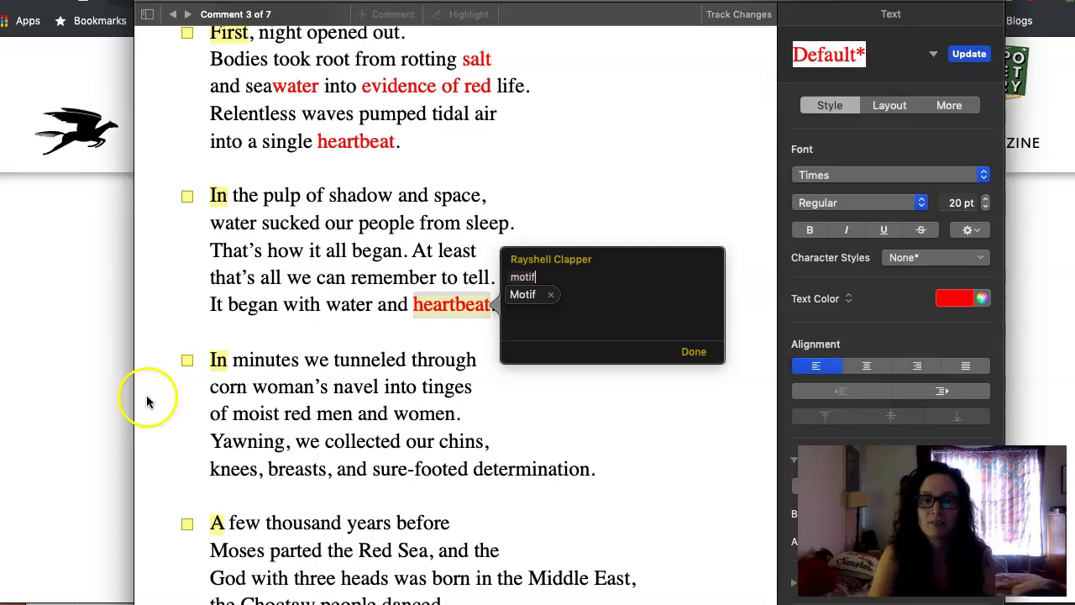
pyautogui.click(440, 392)
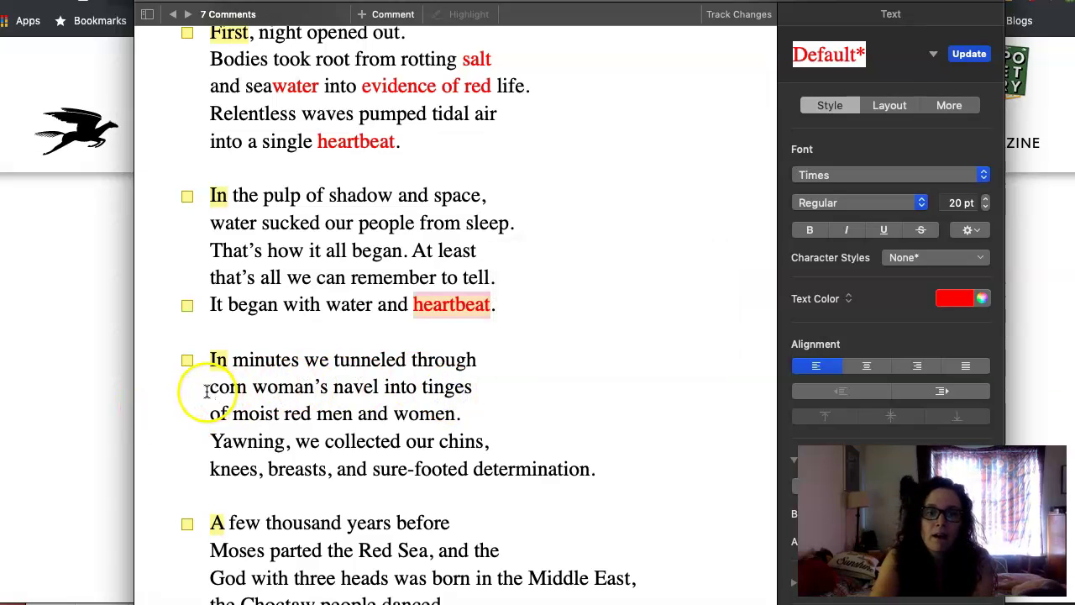
# Step: Color the words "corn woman's" in the third stanza red
pyautogui.moveTo(202, 391); pyautogui.dragTo(333, 386)
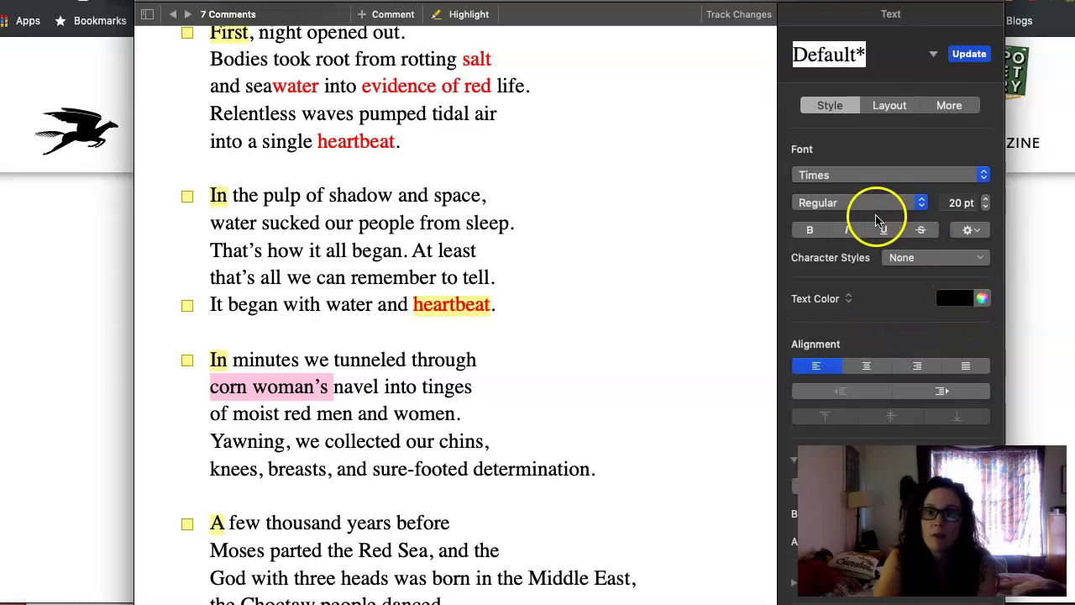
pyautogui.click(965, 300)
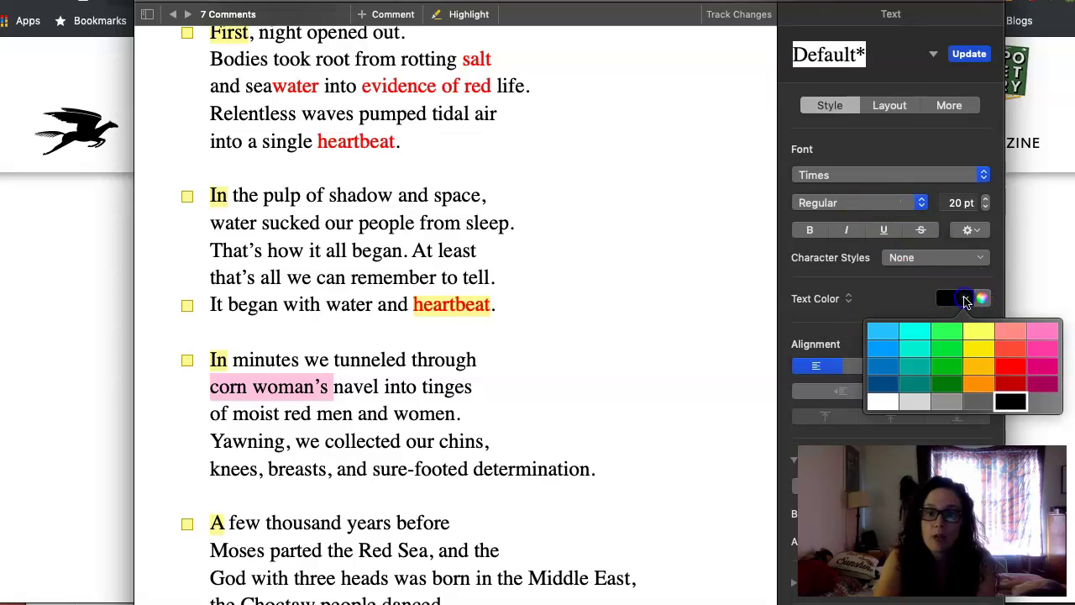
pyautogui.click(1014, 365)
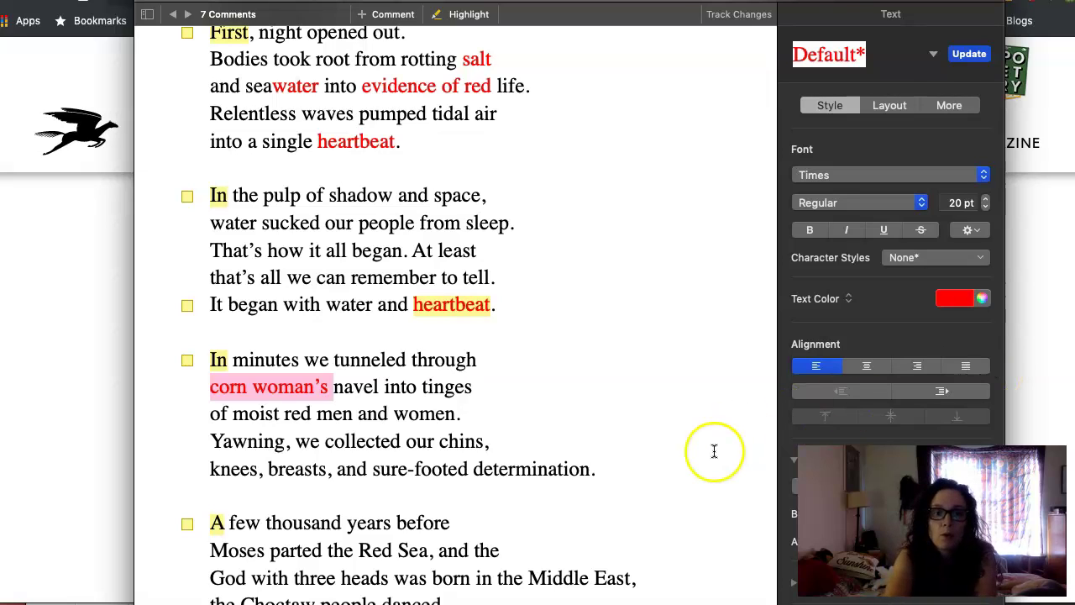
# Step: Color the phrase "red men and women." in the third stanza red
pyautogui.doubleClick(292, 413)
pyautogui.moveTo(332, 414); pyautogui.dragTo(276, 412)
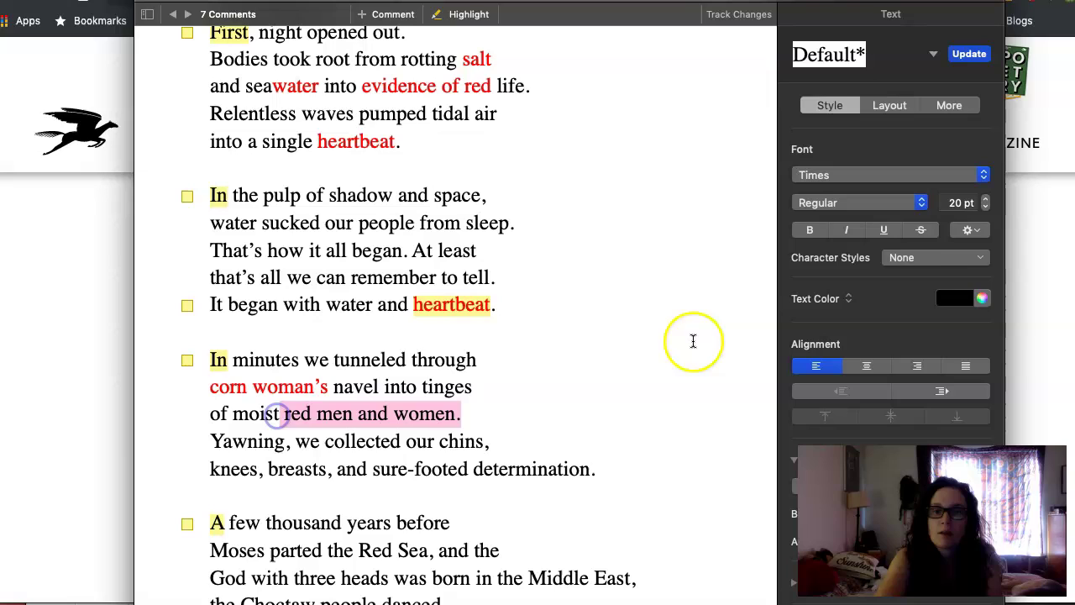
pyautogui.click(962, 303)
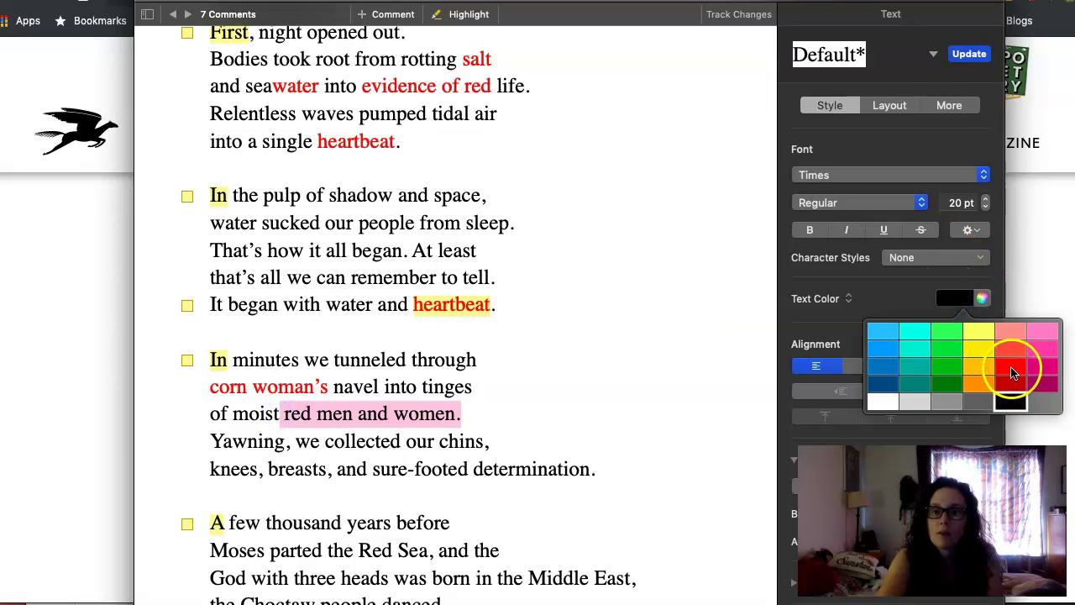
pyautogui.click(1014, 364)
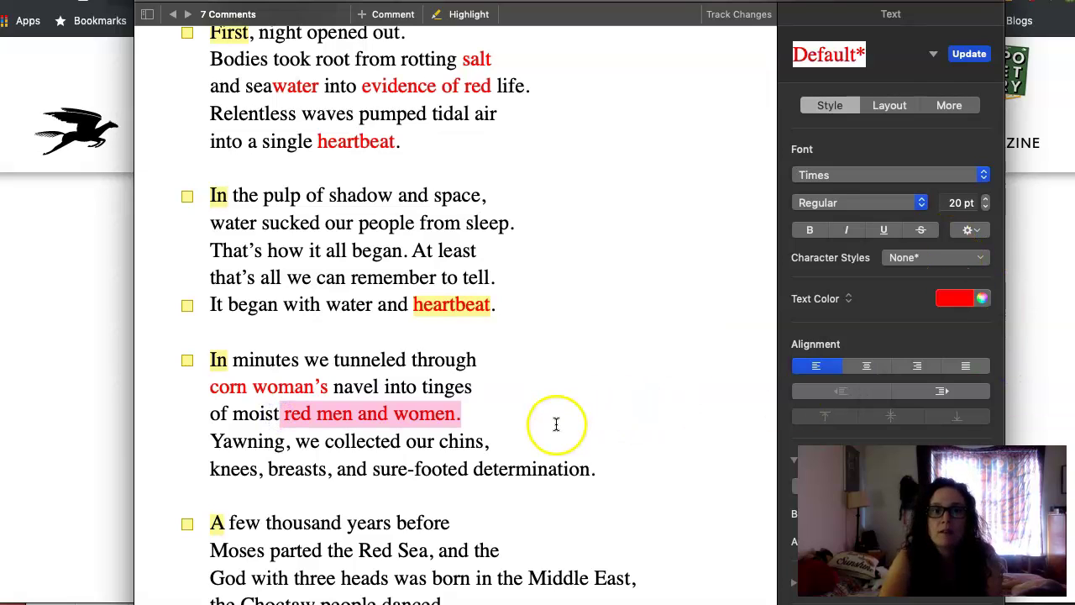
# Step: Color the words "thousand years" in the first line of the fourth stanza red
pyautogui.scroll(-5, 532, 395)
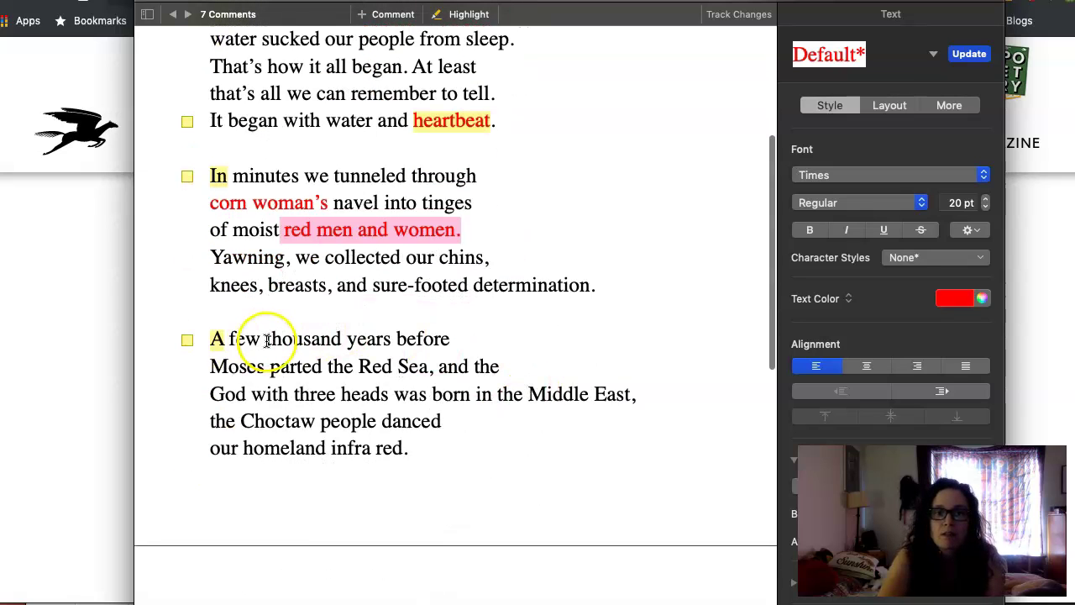
pyautogui.moveTo(265, 340); pyautogui.dragTo(394, 345)
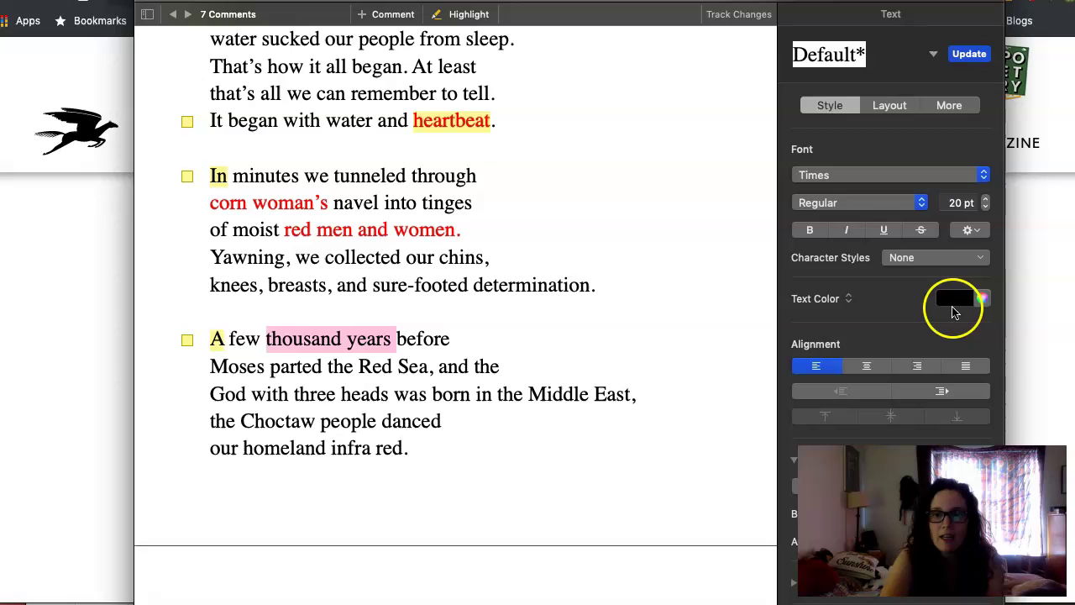
pyautogui.click(955, 299)
pyautogui.click(1013, 377)
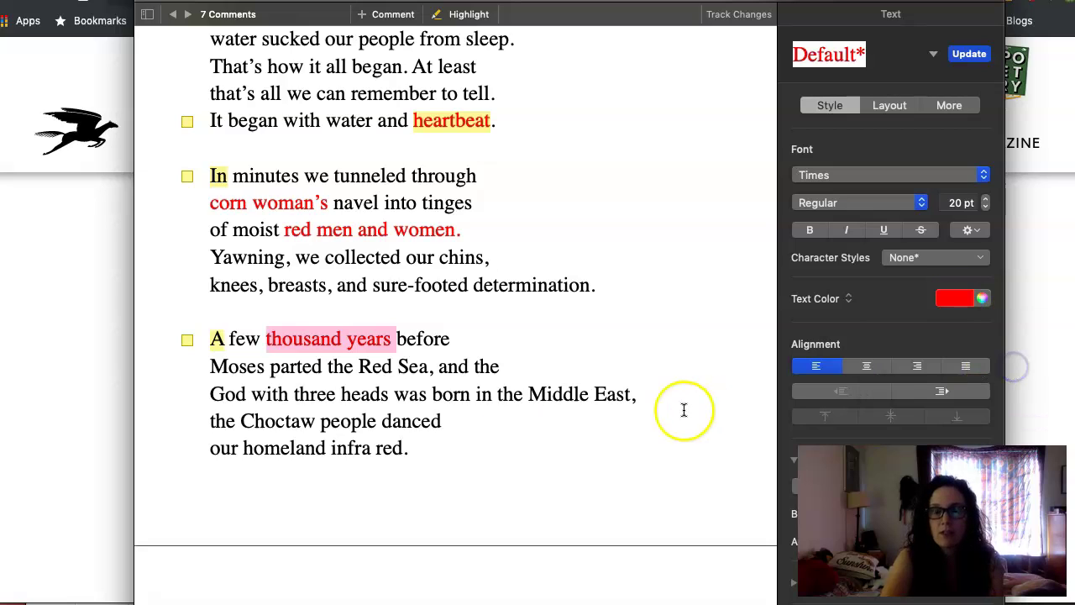
pyautogui.click(504, 435)
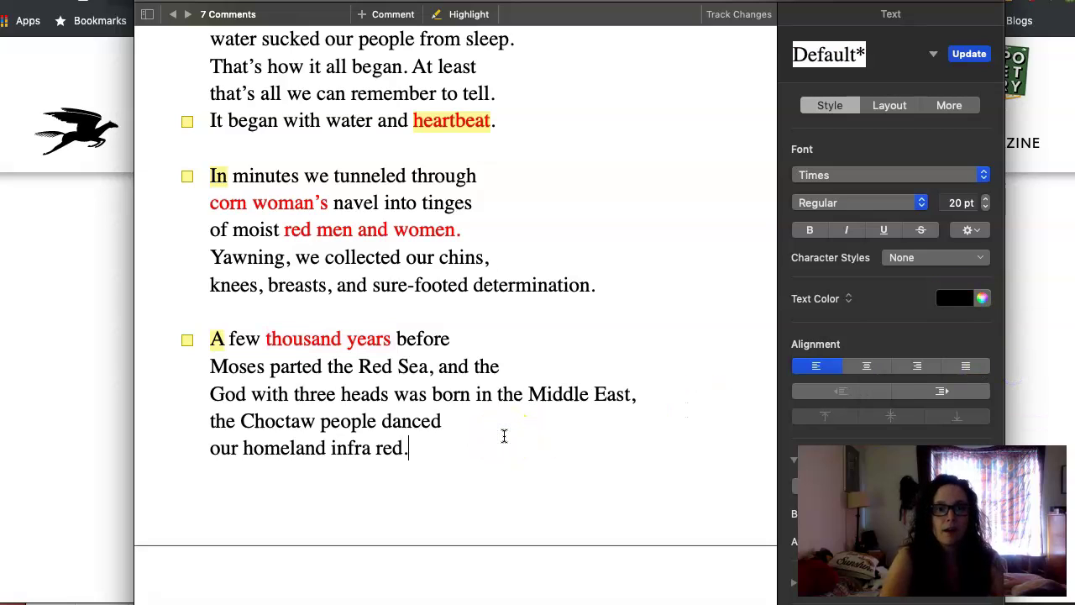
# Step: Color the name "Moses" in the fourth stanza red
pyautogui.doubleClick(213, 367)
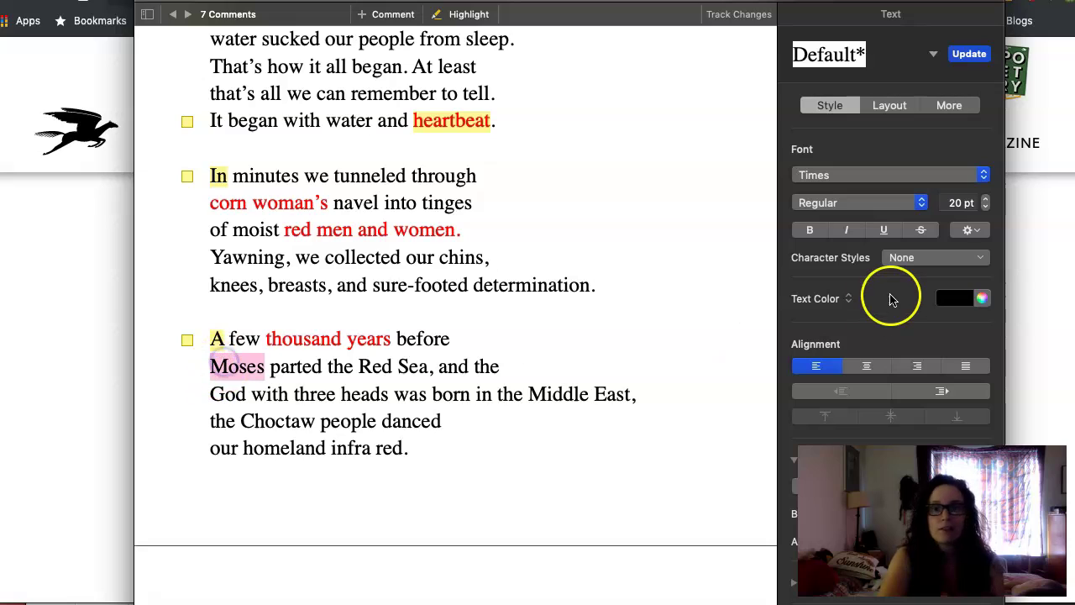
pyautogui.click(960, 306)
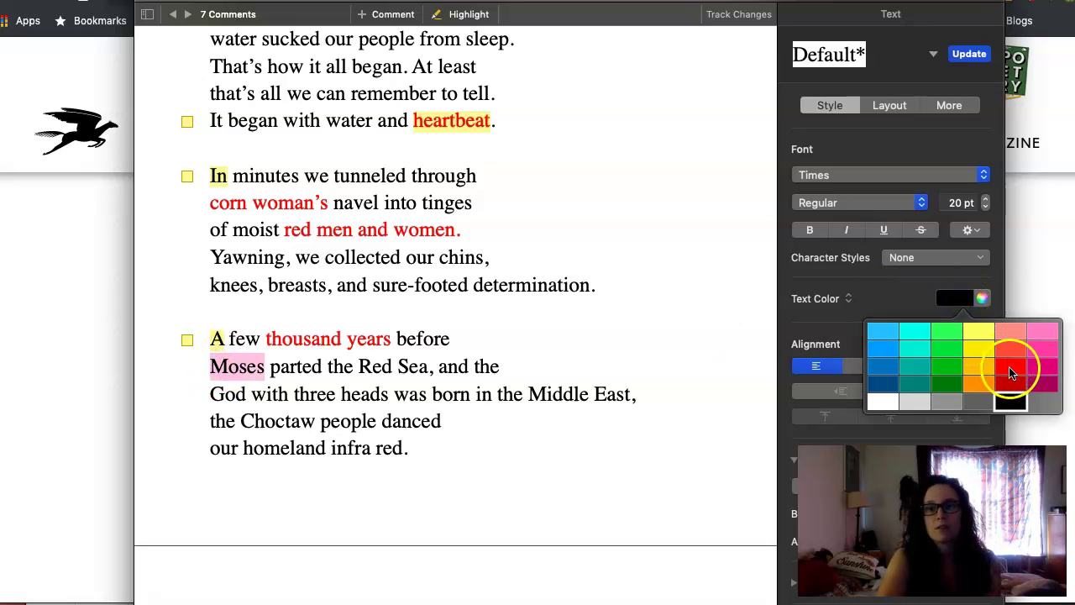
pyautogui.click(1013, 370)
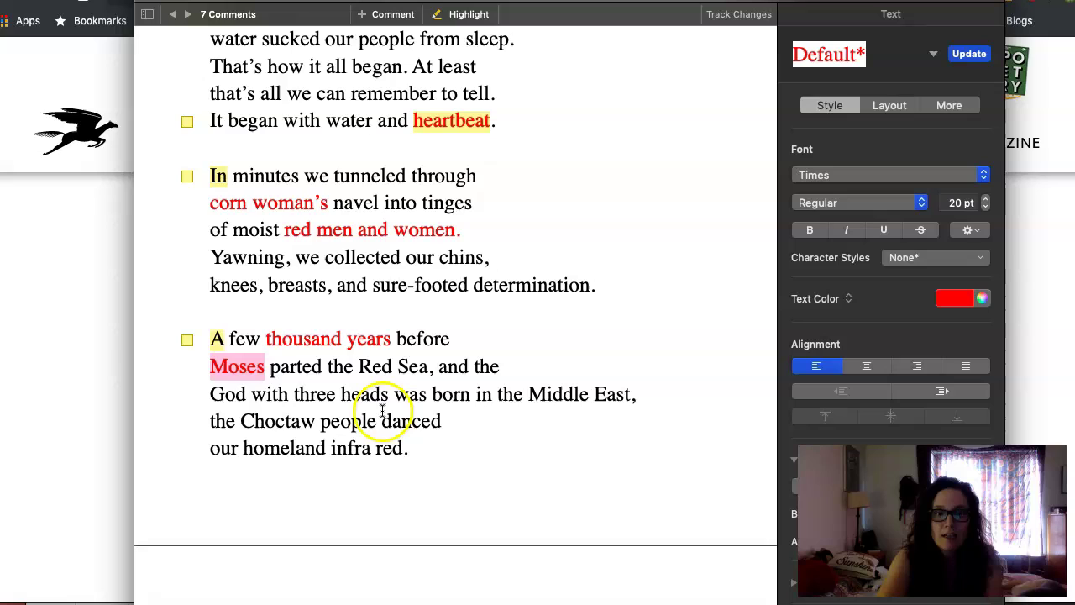
# Step: Attach a comment to "God with three heads" in the fourth stanza listing Judaism, Christianity and Islam on separate lines
pyautogui.click(294, 394)
pyautogui.moveTo(295, 393); pyautogui.dragTo(374, 394)
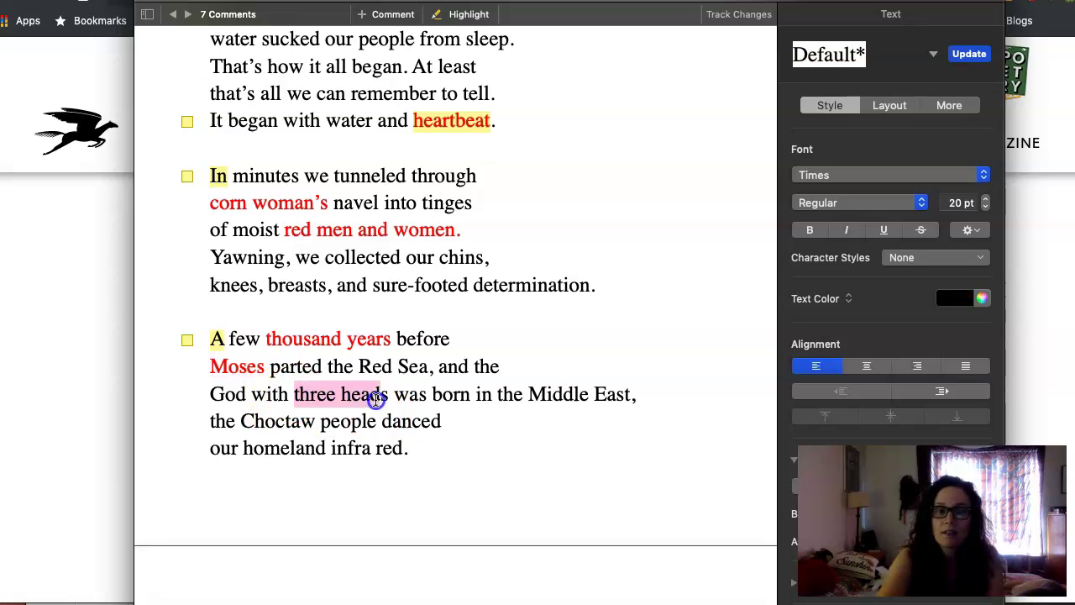
pyautogui.click(210, 394)
pyautogui.moveTo(210, 391); pyautogui.dragTo(399, 396)
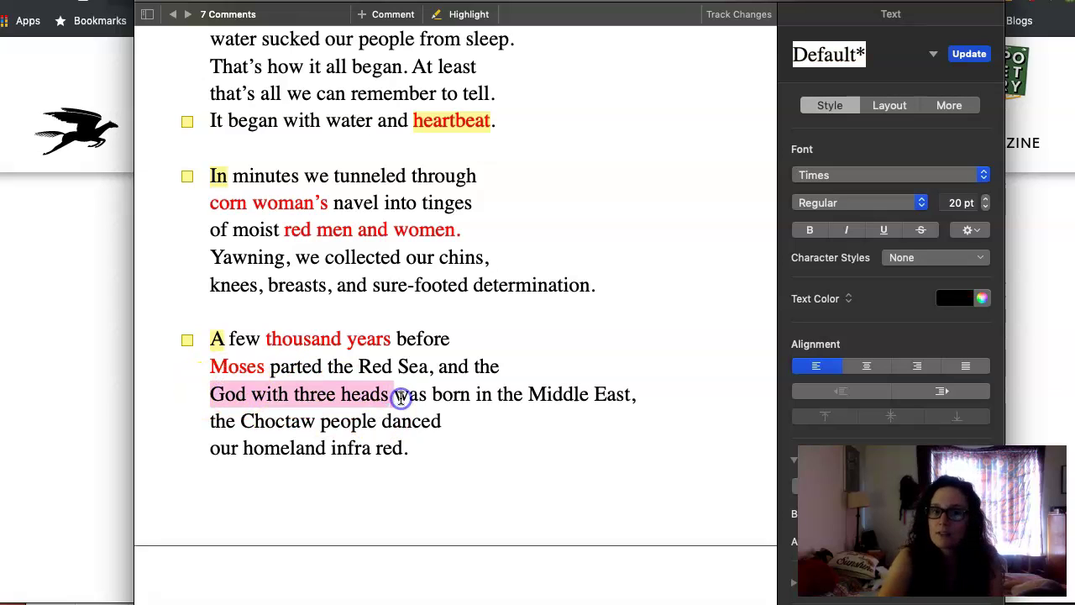
pyautogui.press('super+shift+k')
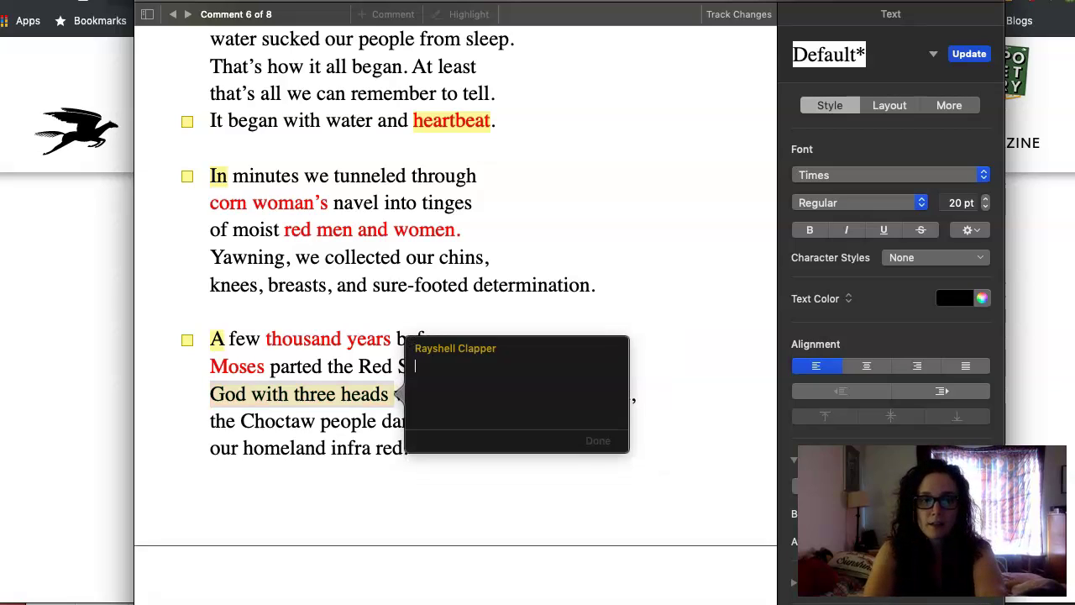
pyautogui.write('jud')
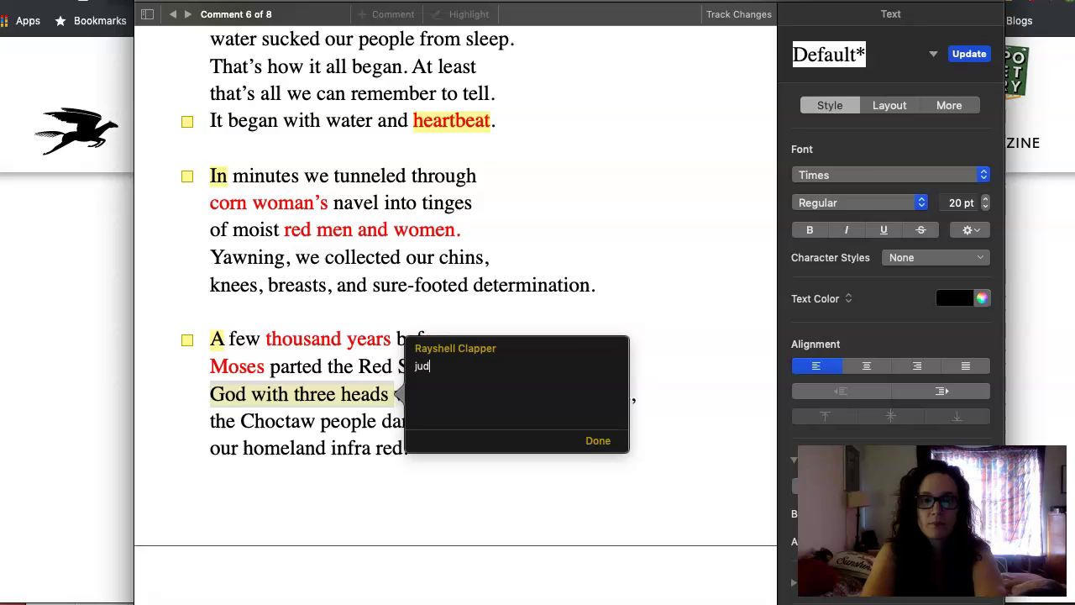
pyautogui.write('iasm')
pyautogui.press('Return')
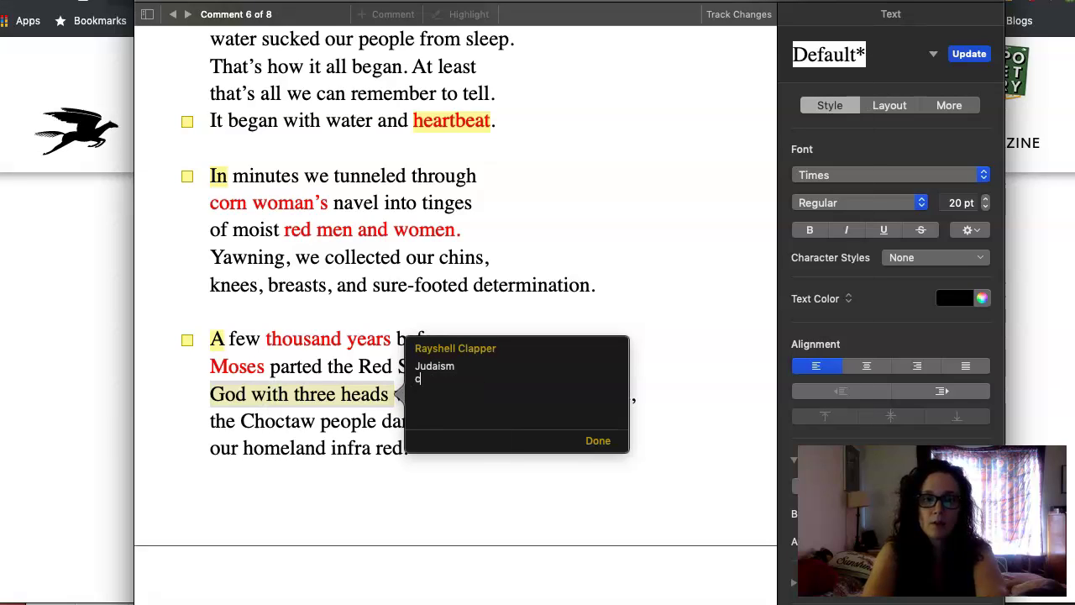
pyautogui.write('christian')
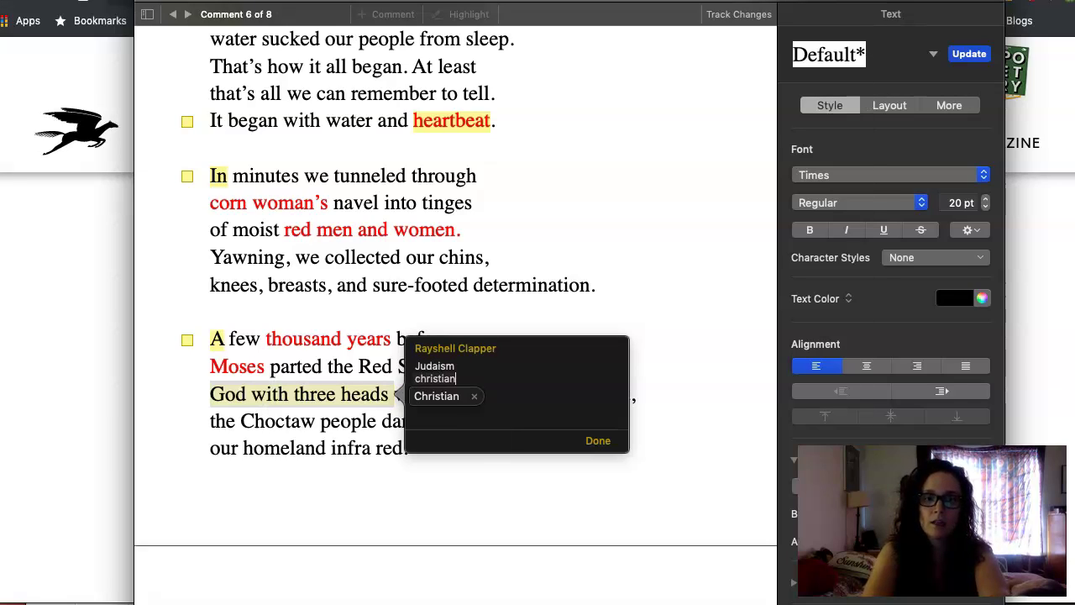
pyautogui.write('ity')
pyautogui.press('Return')
pyautogui.write('isla')
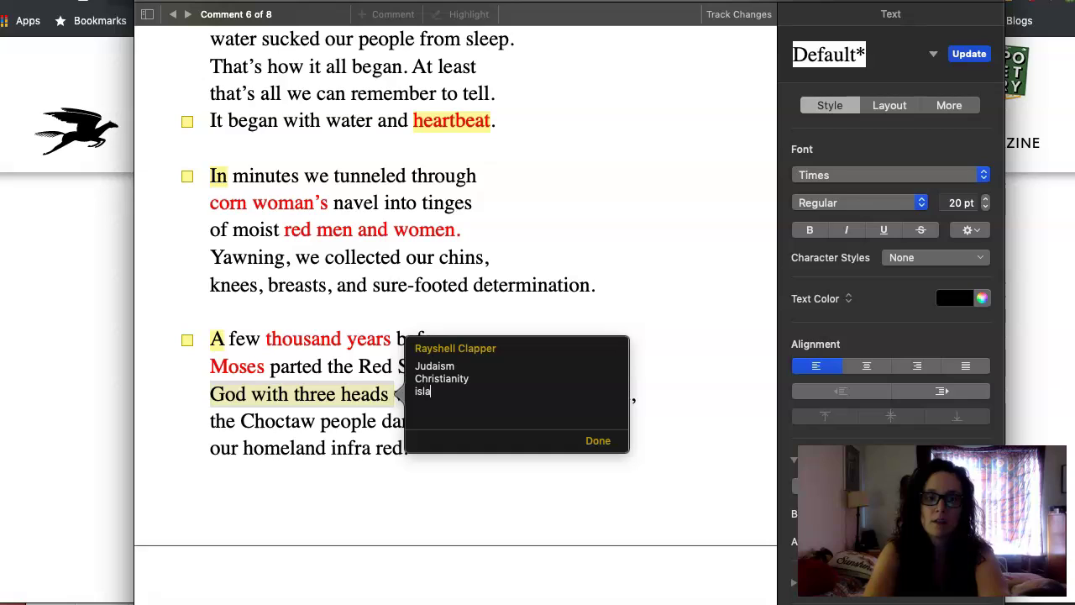
pyautogui.write('m')
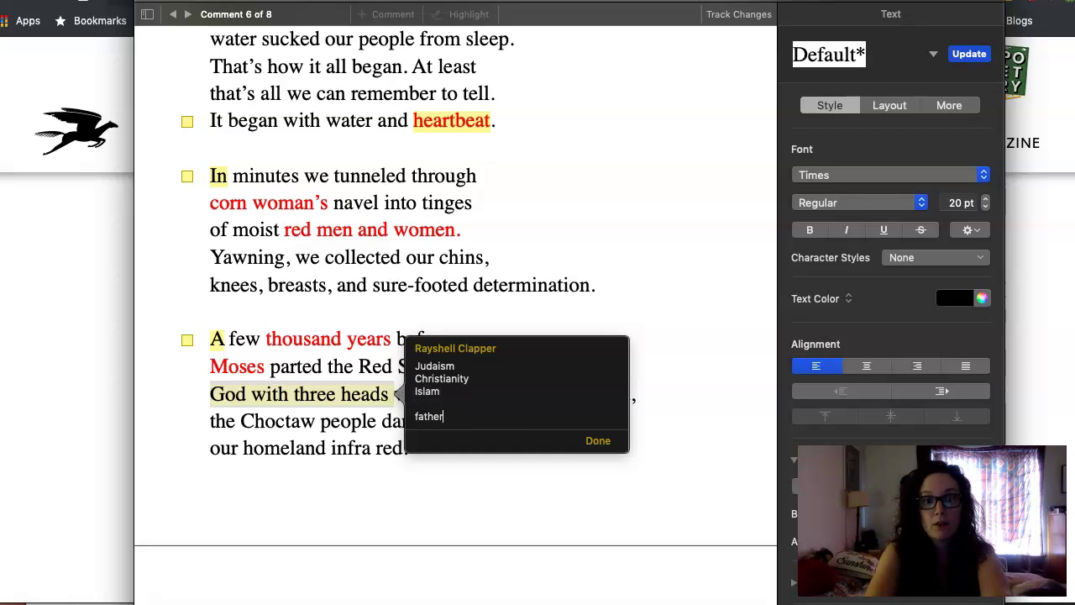
# Step: Complete the "God with three heads" comment with the line "Father, son, Holy Spirit" and finish it
pyautogui.write(' spirit')
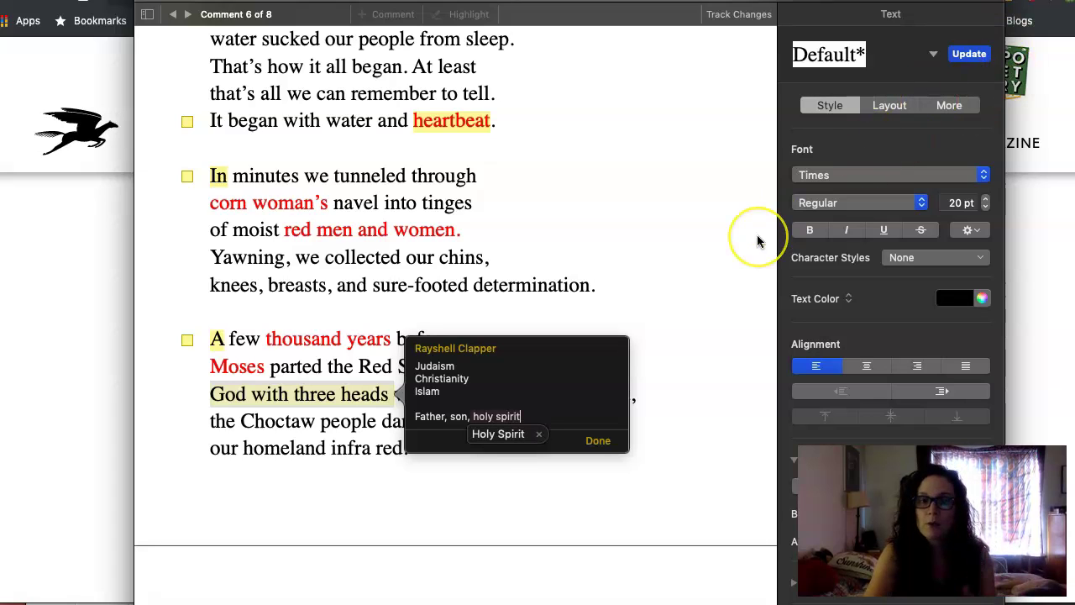
pyautogui.click(598, 442)
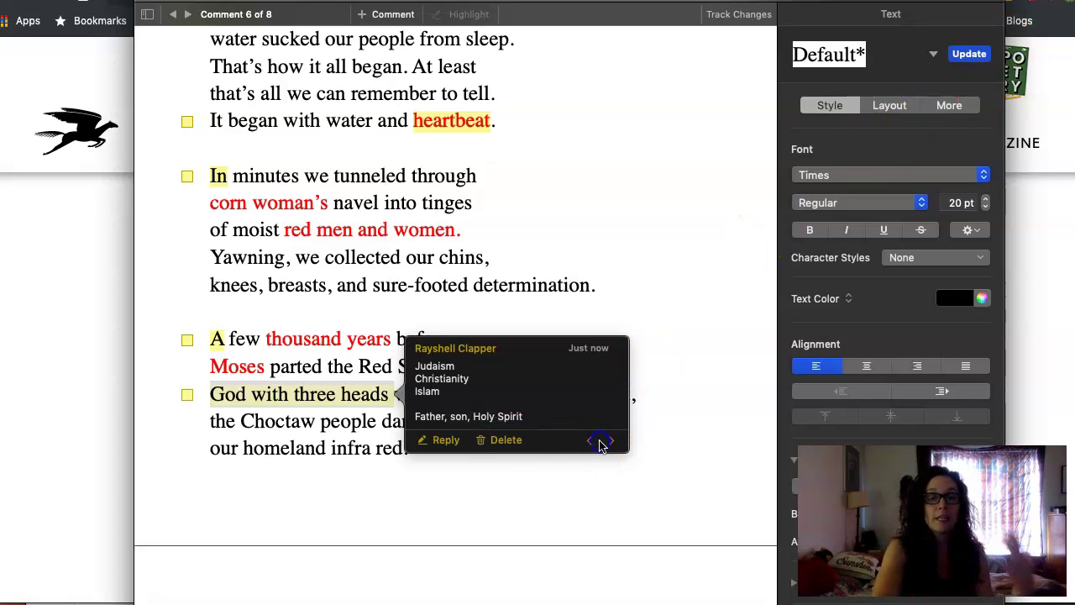
pyautogui.click(601, 538)
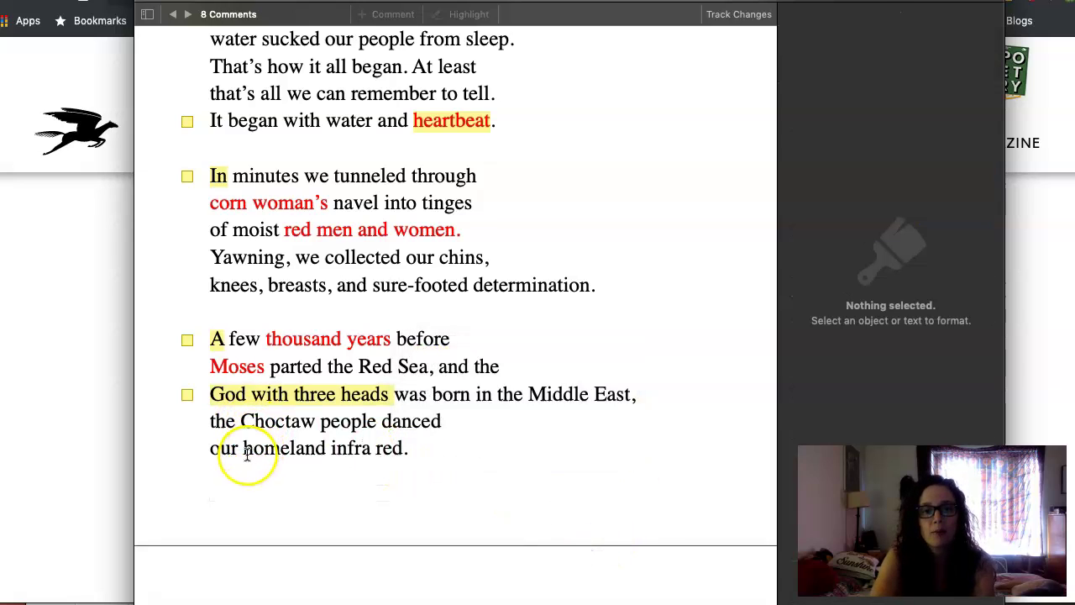
# Step: Color the words "homeland infra red." in the last line of the fourth stanza red
pyautogui.moveTo(242, 447); pyautogui.dragTo(413, 451)
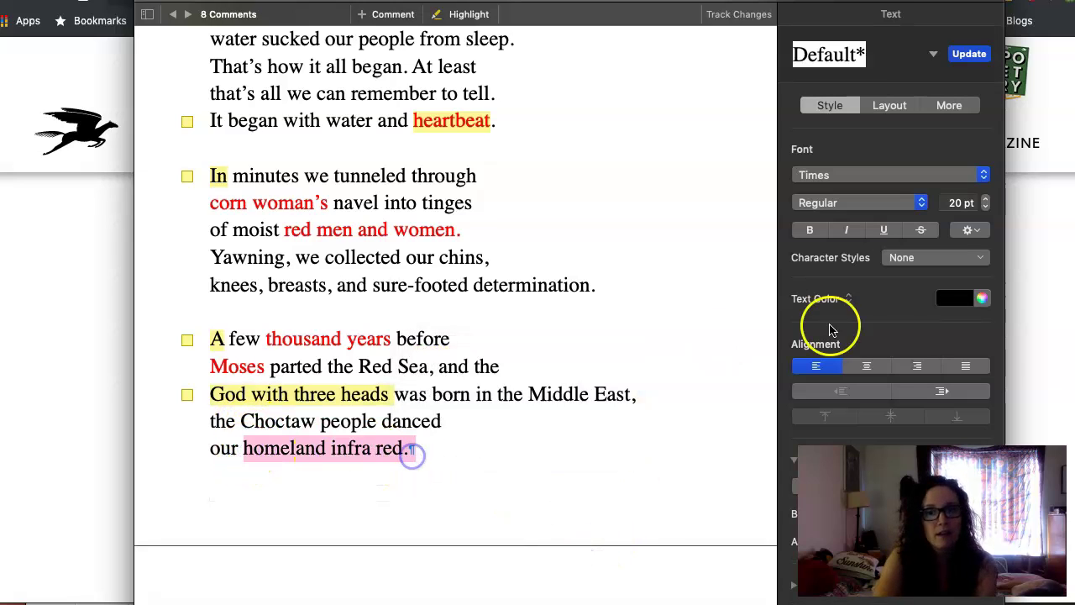
pyautogui.click(966, 298)
pyautogui.click(1010, 367)
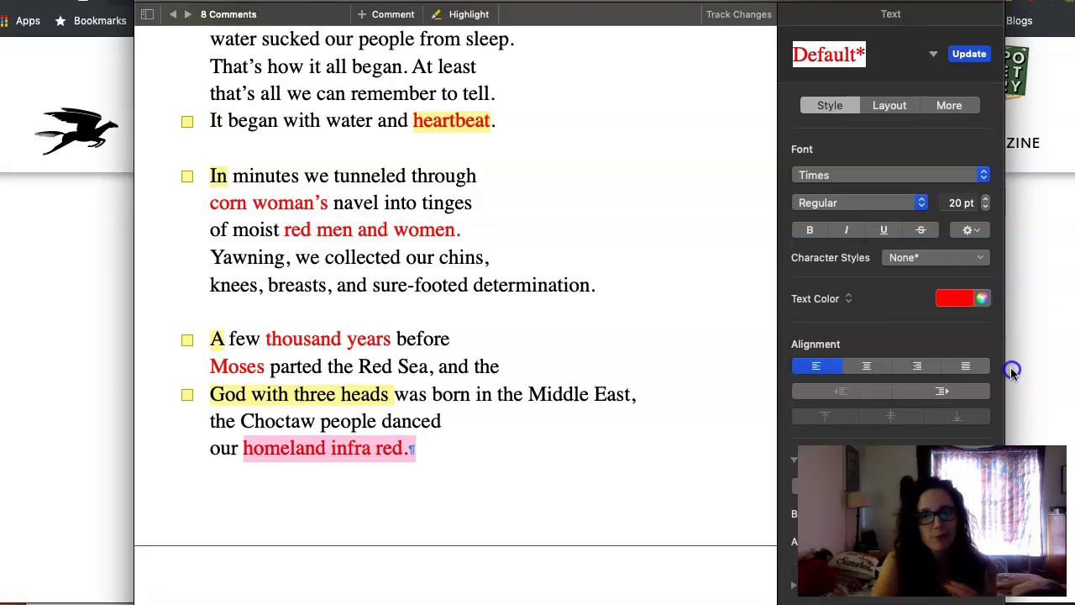
pyautogui.click(596, 515)
# Step: Attach the comment "Colonialism, conquerers, strife, threats." to the line "who said that chaos was coming." in the "Finally" stanza
pyautogui.scroll(-5, 597, 519)
pyautogui.scroll(-4, 597, 520)
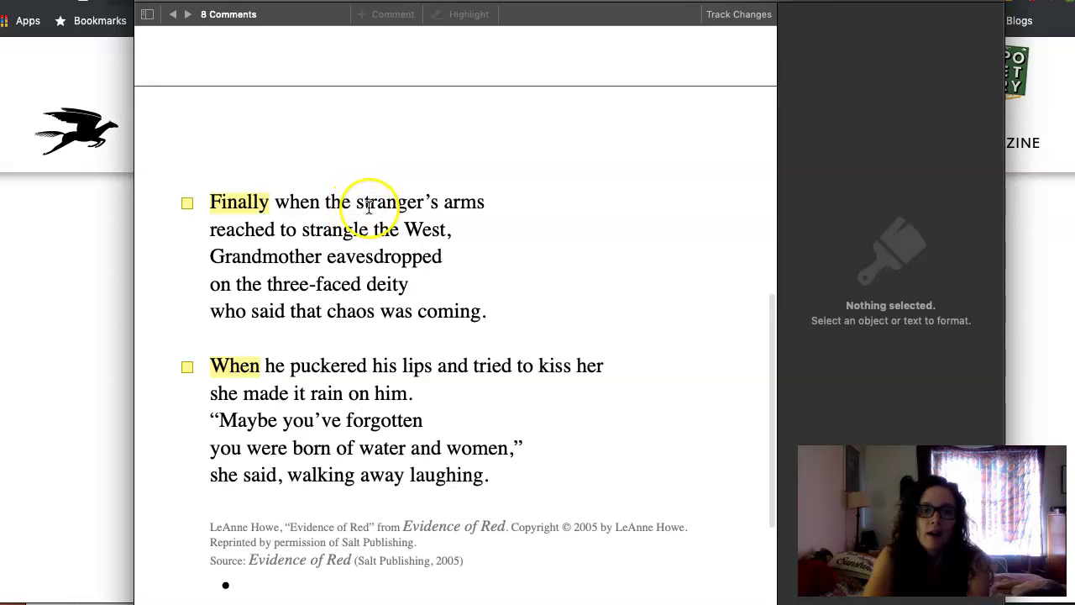
pyautogui.click(254, 287)
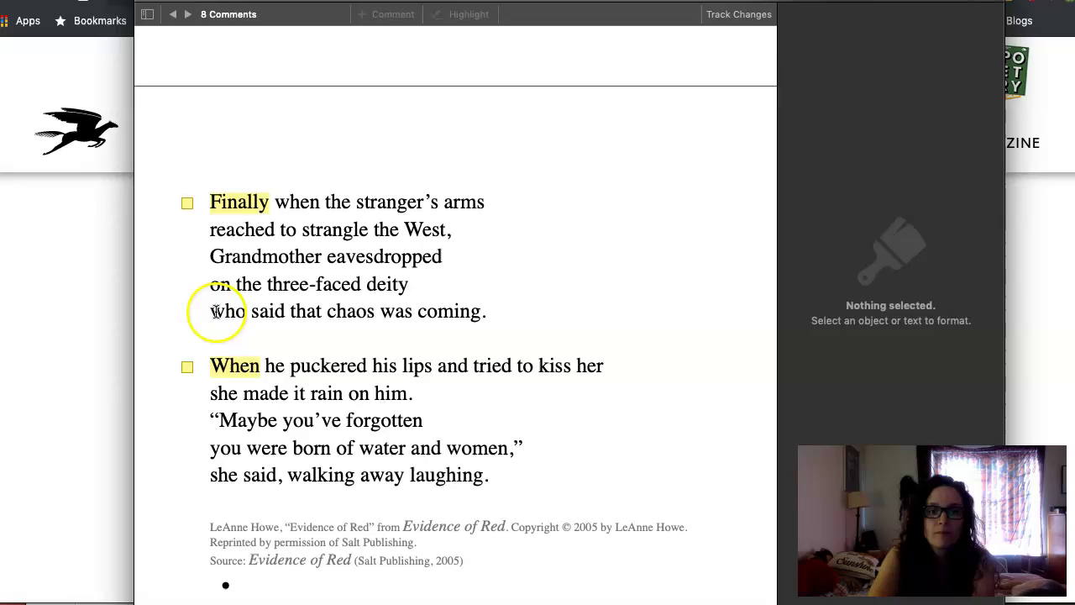
pyautogui.moveTo(211, 312); pyautogui.dragTo(504, 310)
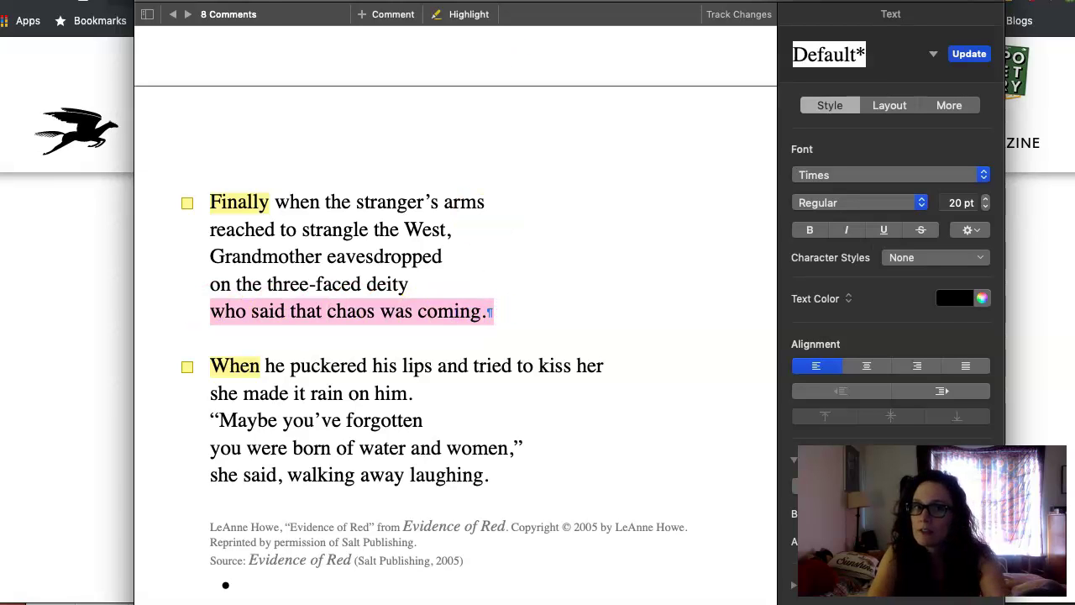
pyautogui.press('super+shift+k')
pyautogui.write('colon')
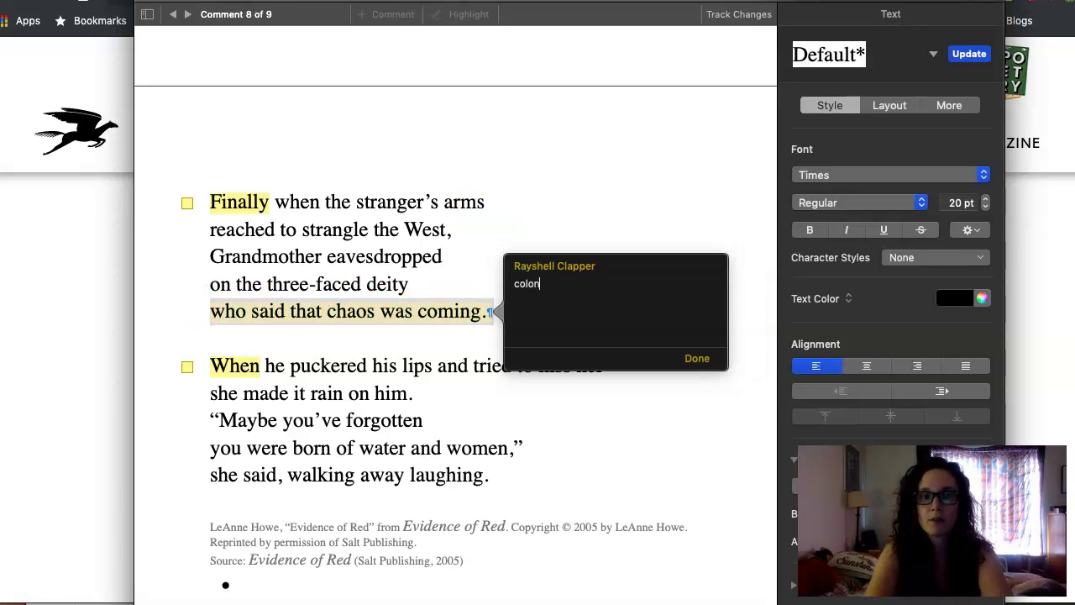
pyautogui.write('ia')
pyautogui.write('lis')
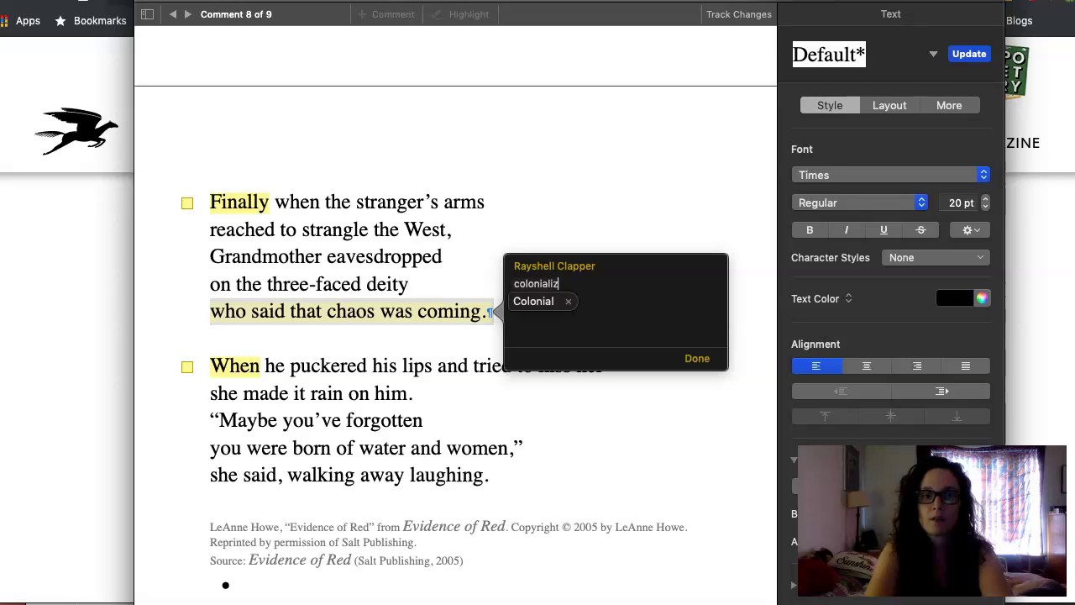
pyautogui.write('m, conquerer')
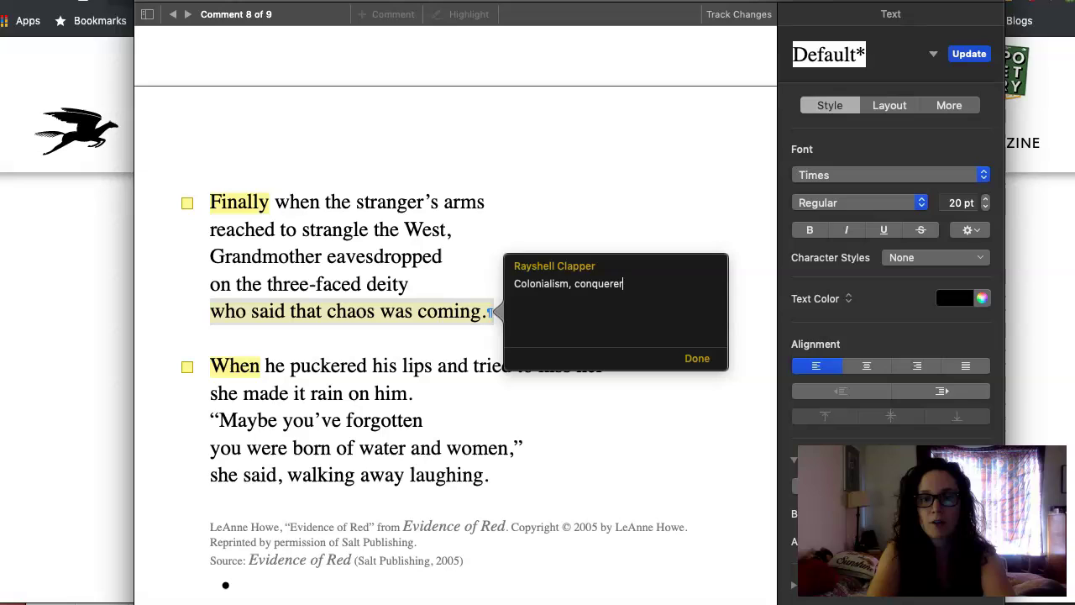
pyautogui.write('s, ')
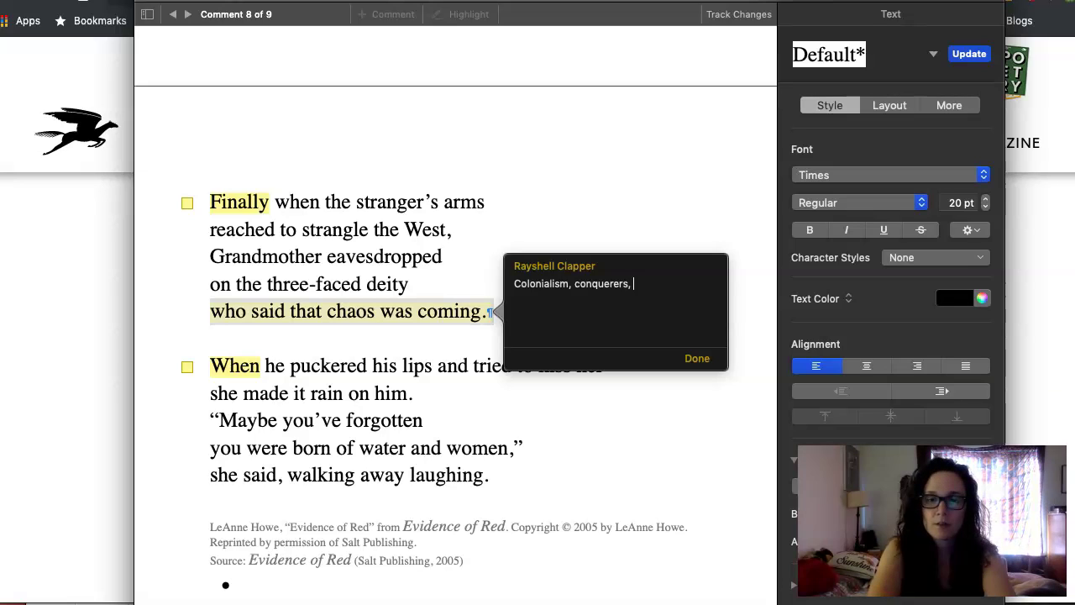
pyautogui.write('strife, threats.')
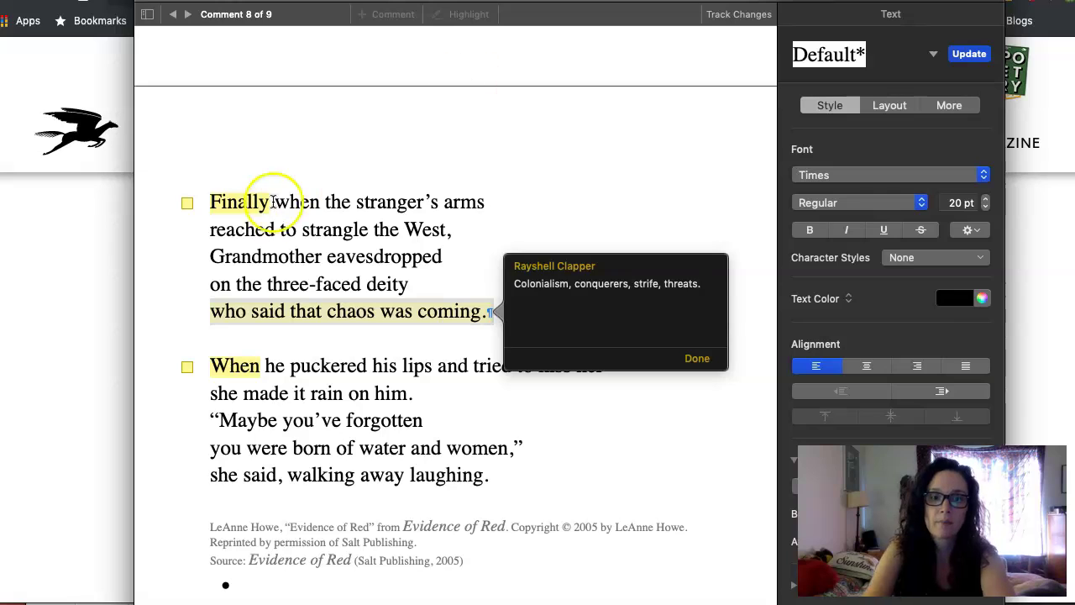
pyautogui.click(390, 374)
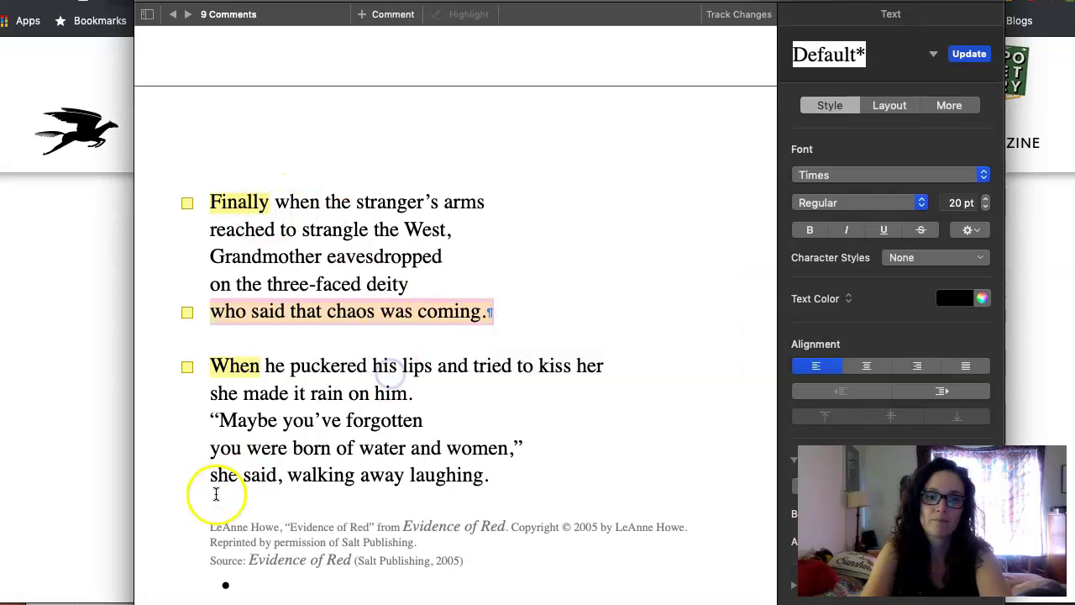
# Step: Color the word "laughing" in the poem's last line red
pyautogui.click(433, 475)
pyautogui.doubleClick(433, 475)
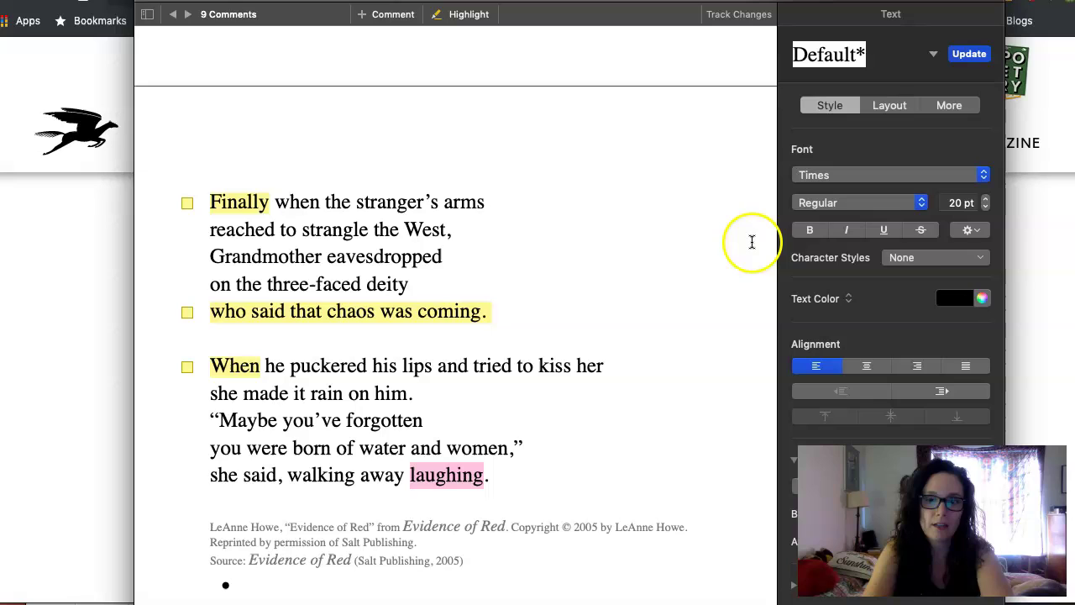
pyautogui.click(954, 298)
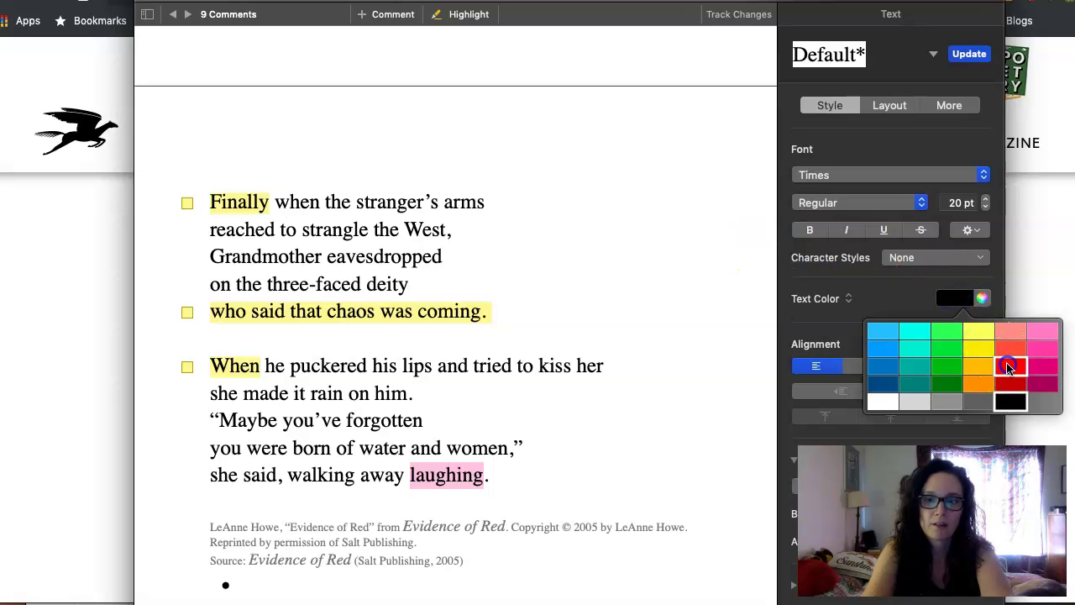
pyautogui.click(1008, 363)
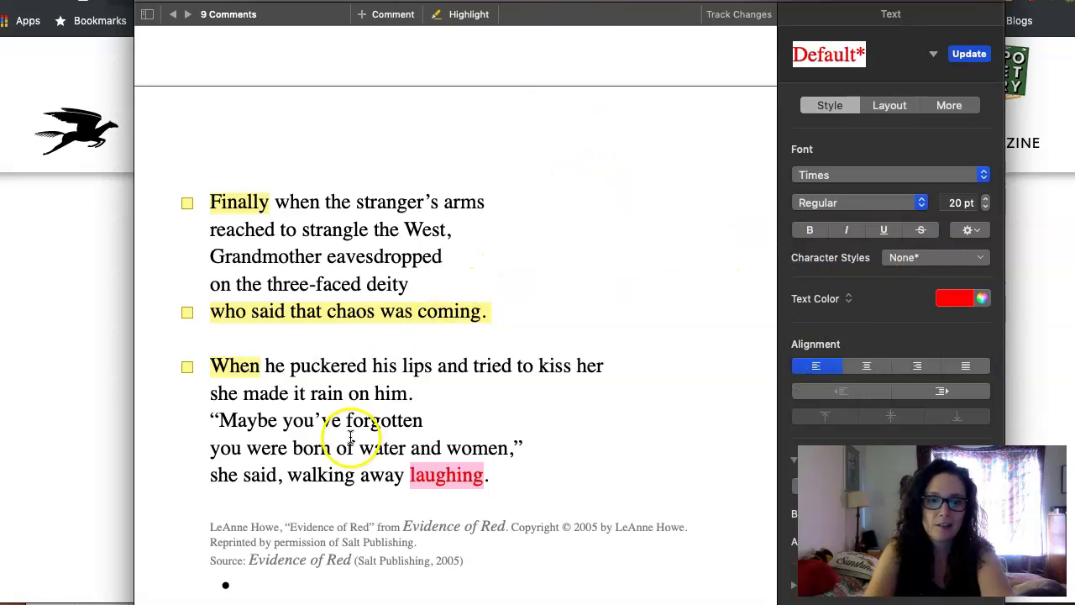
# Step: Color the words "rain on him." in the second line of the final stanza red
pyautogui.moveTo(309, 393); pyautogui.dragTo(412, 396)
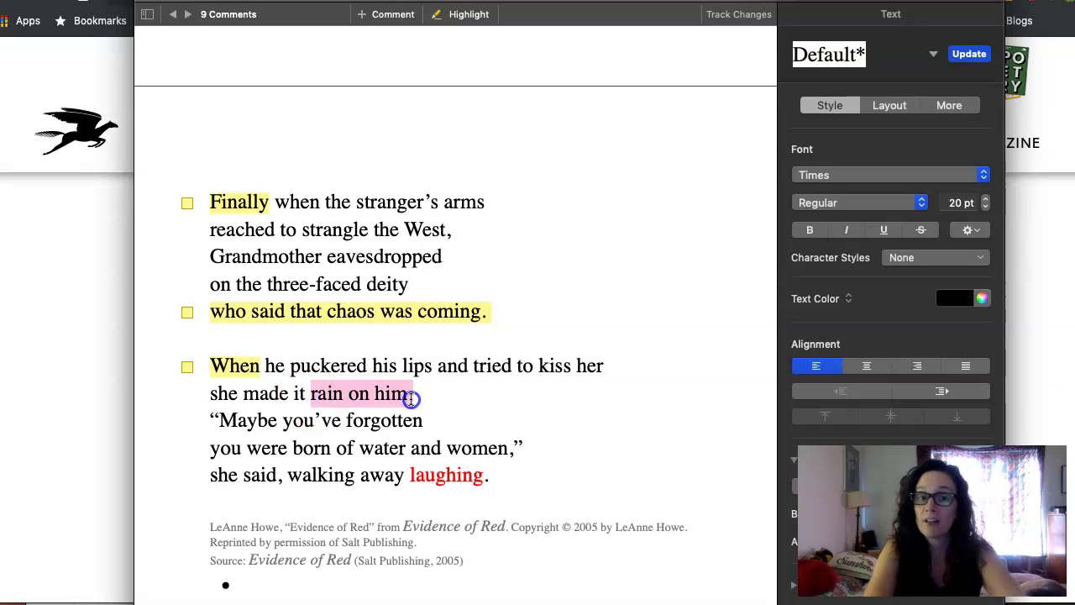
pyautogui.click(960, 301)
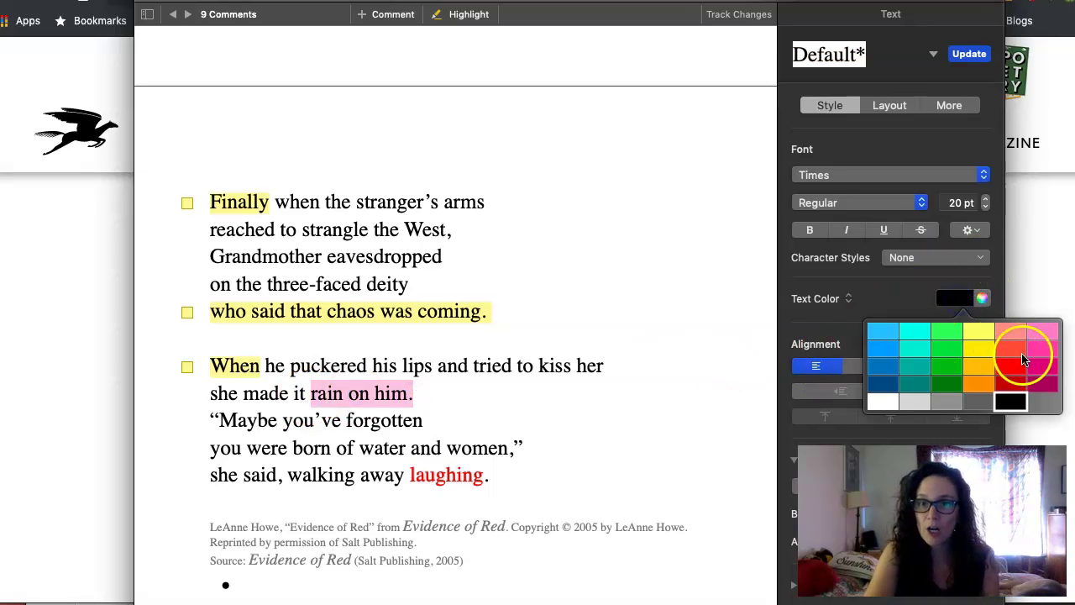
pyautogui.click(1011, 364)
pyautogui.click(650, 459)
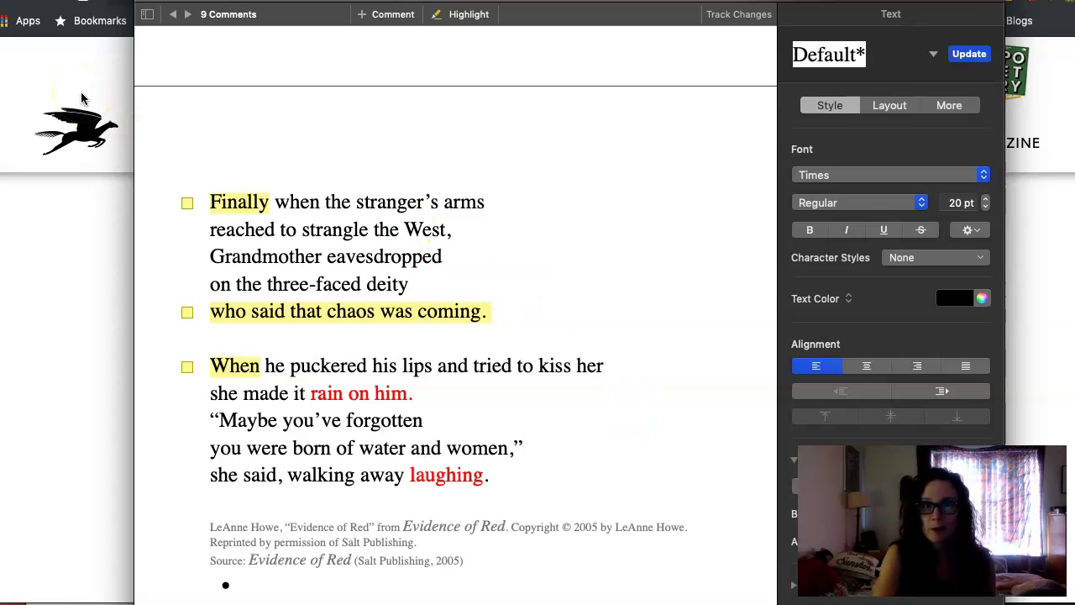
pyautogui.click(81, 33)
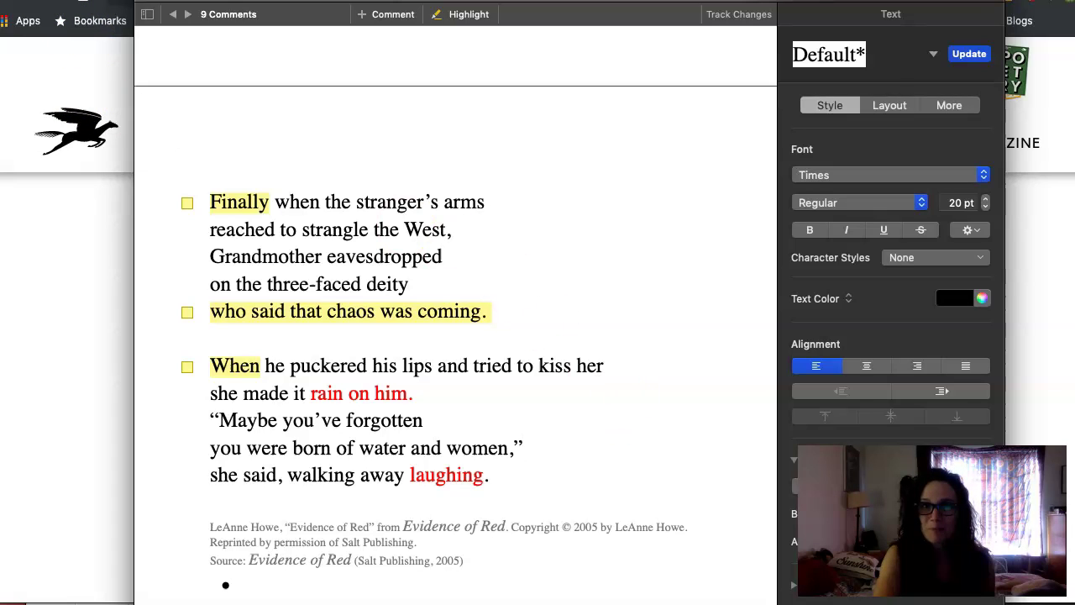